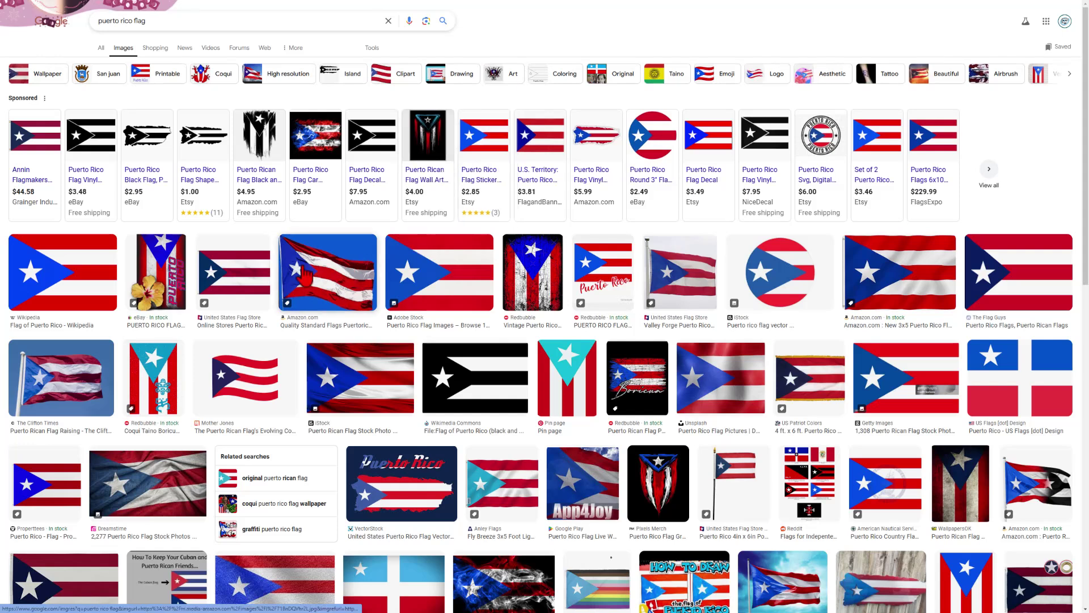
Step: Open the plain Wikipedia Puerto Rico flag image from the Google Images results
left_click(61, 276)
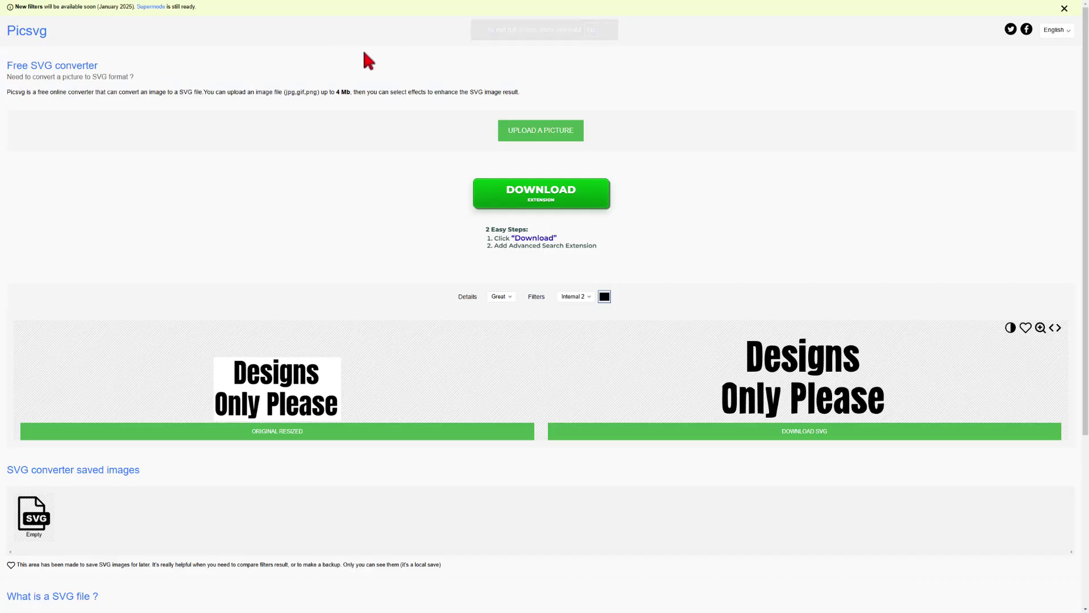
Step: Upload the flag screenshot to Picsvg, apply the Internal 2 filter, and save the SVG
left_click(542, 136)
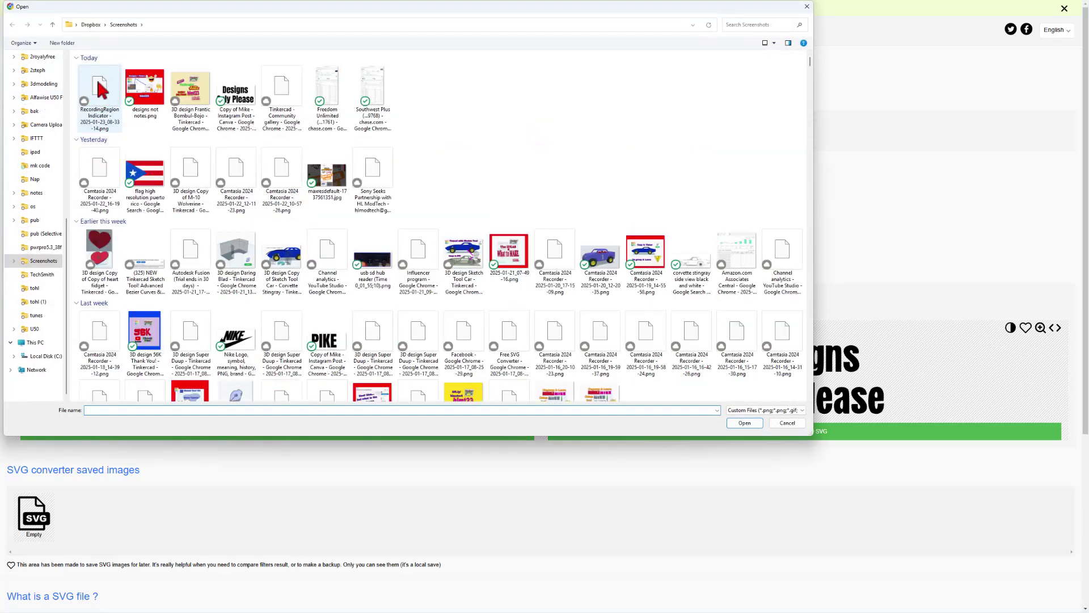
left_click(111, 95)
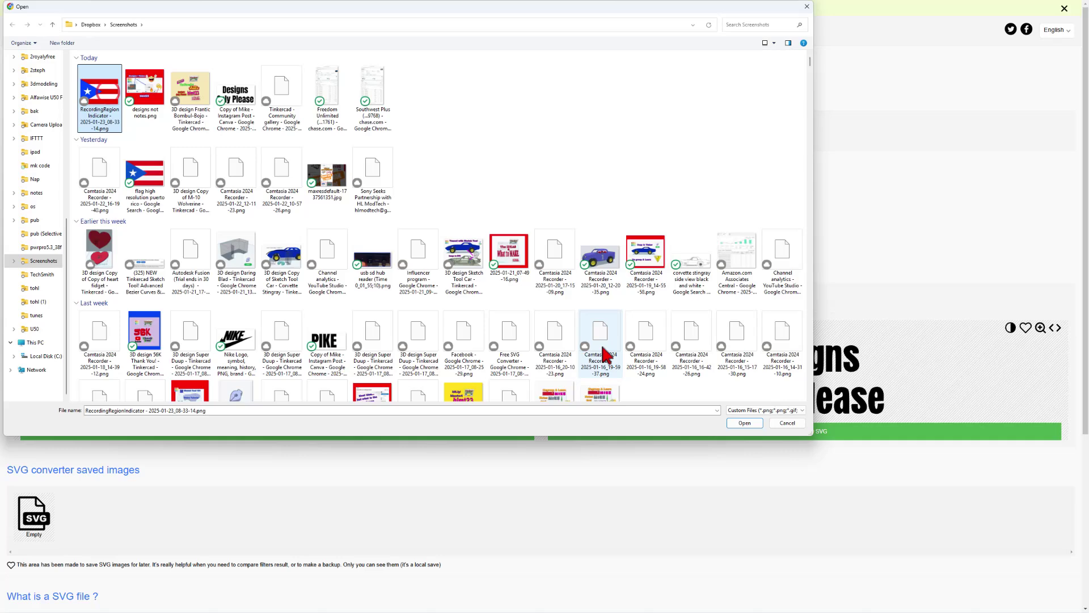
left_click(742, 424)
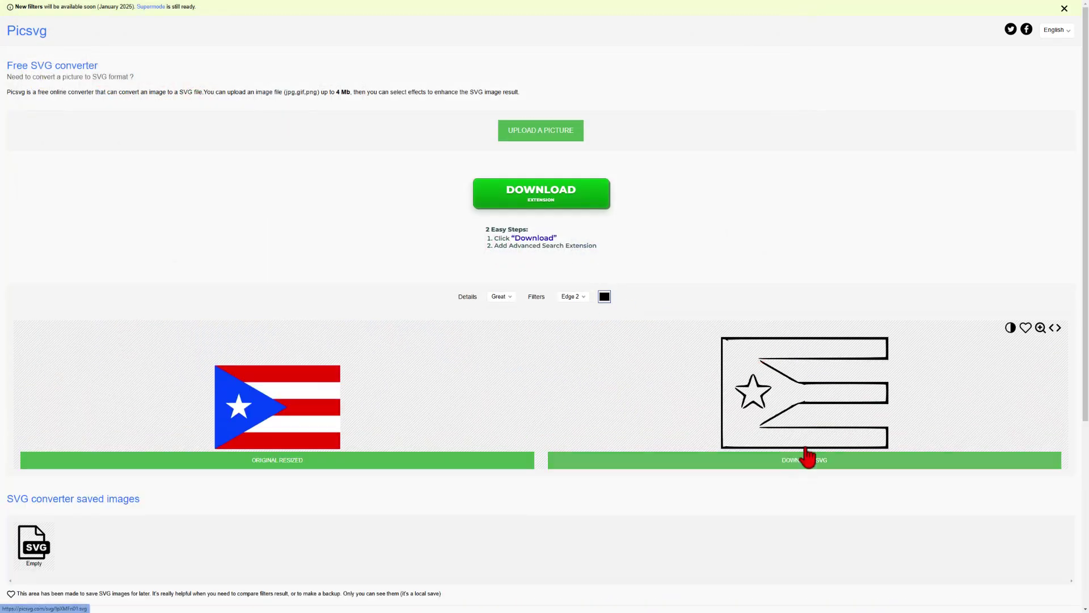
left_click(572, 297)
left_click(573, 359)
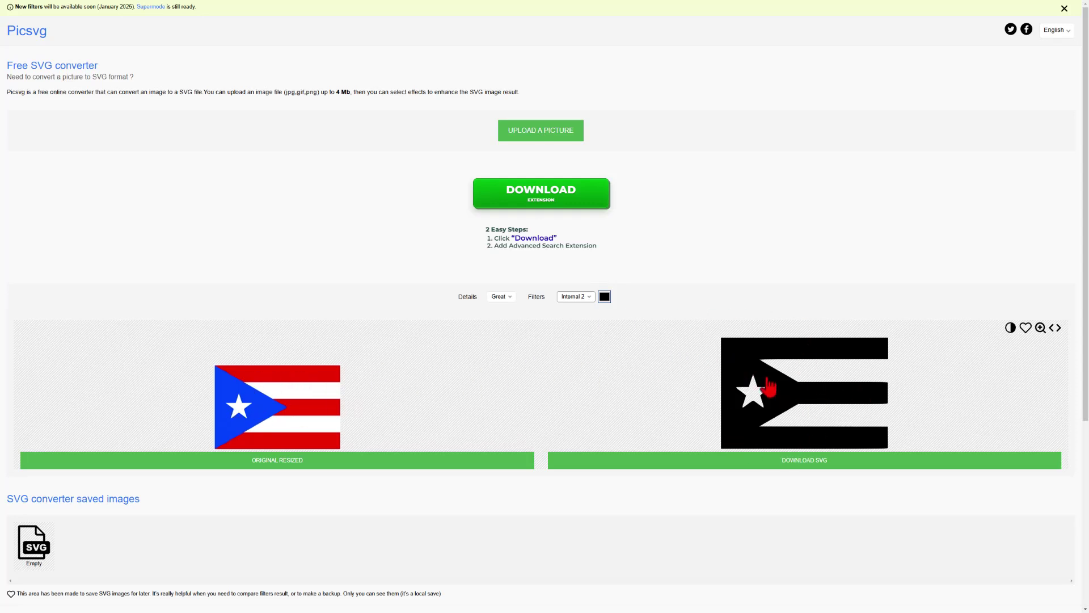
left_click(798, 460)
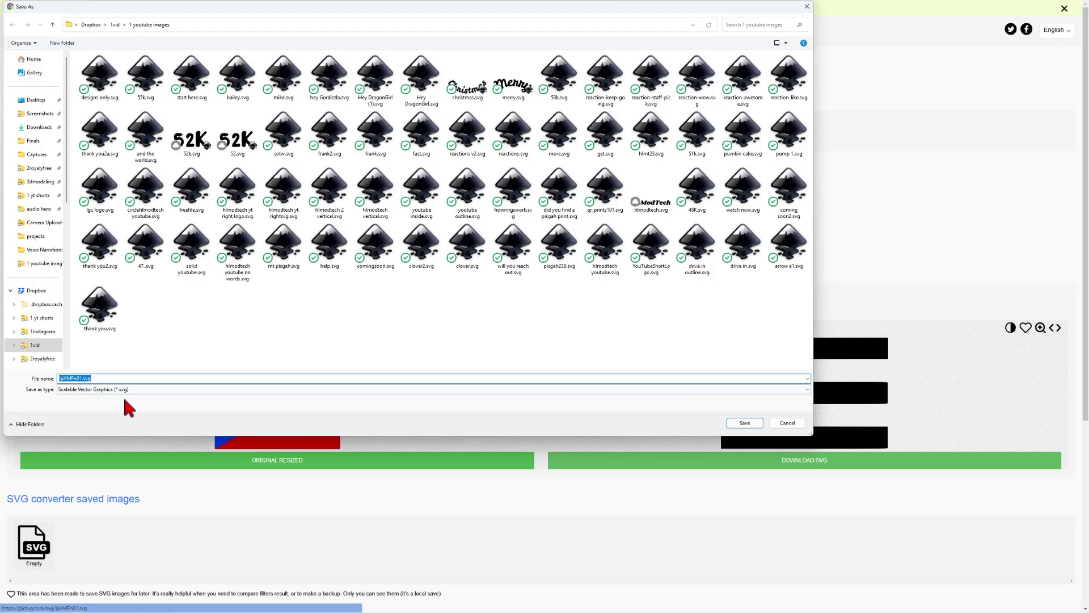
left_click(742, 425)
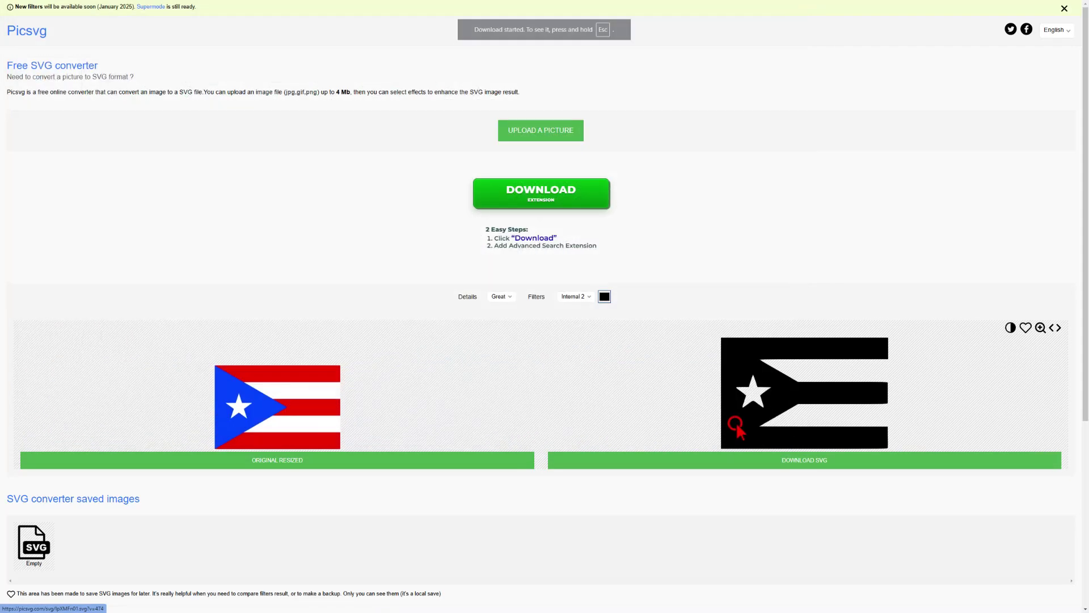
Step: Create a new Tinkercad 3D design from the dashboard titled 'PR flag'
key("ctrl+Tab")
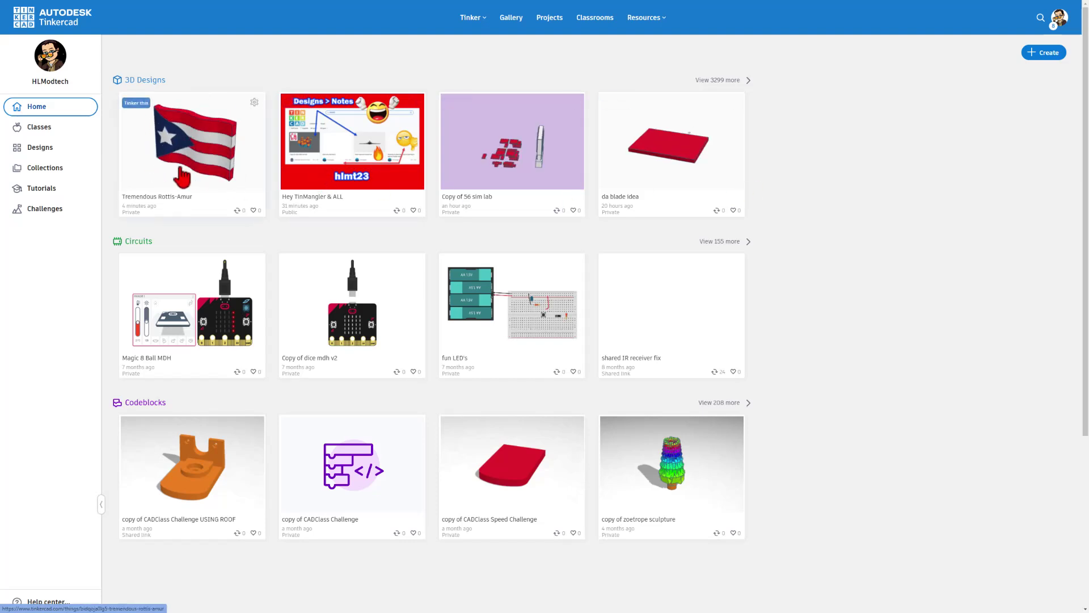
left_click(1031, 57)
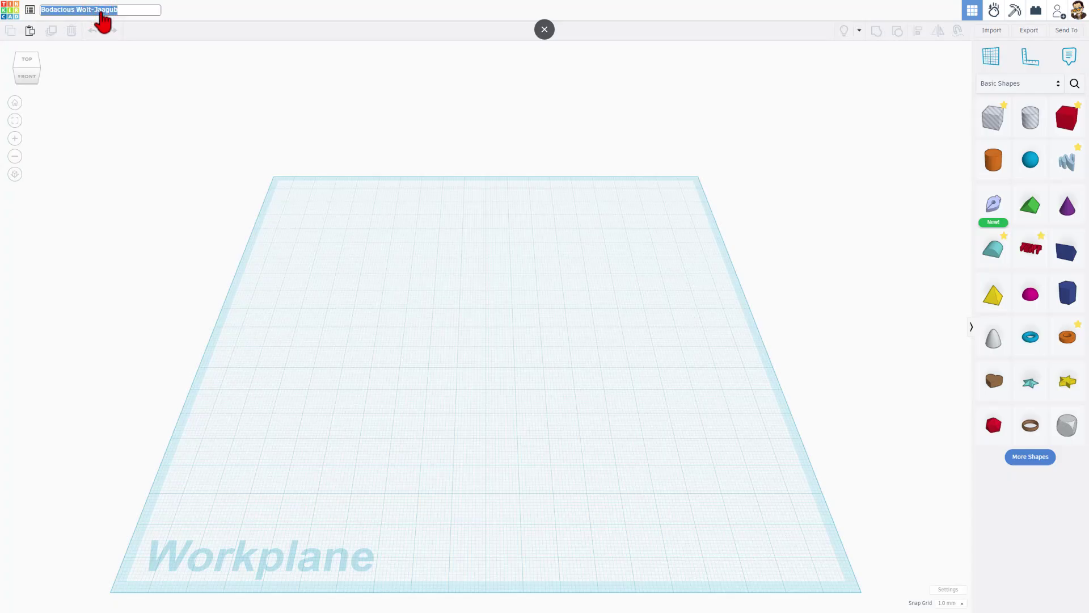
type("PR flag")
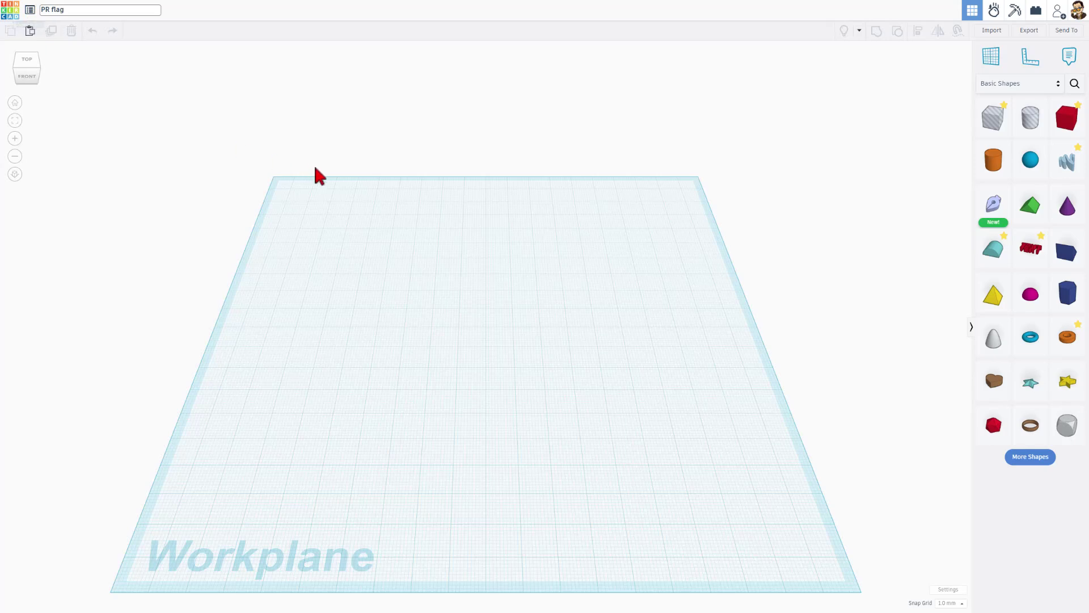
left_click(380, 272)
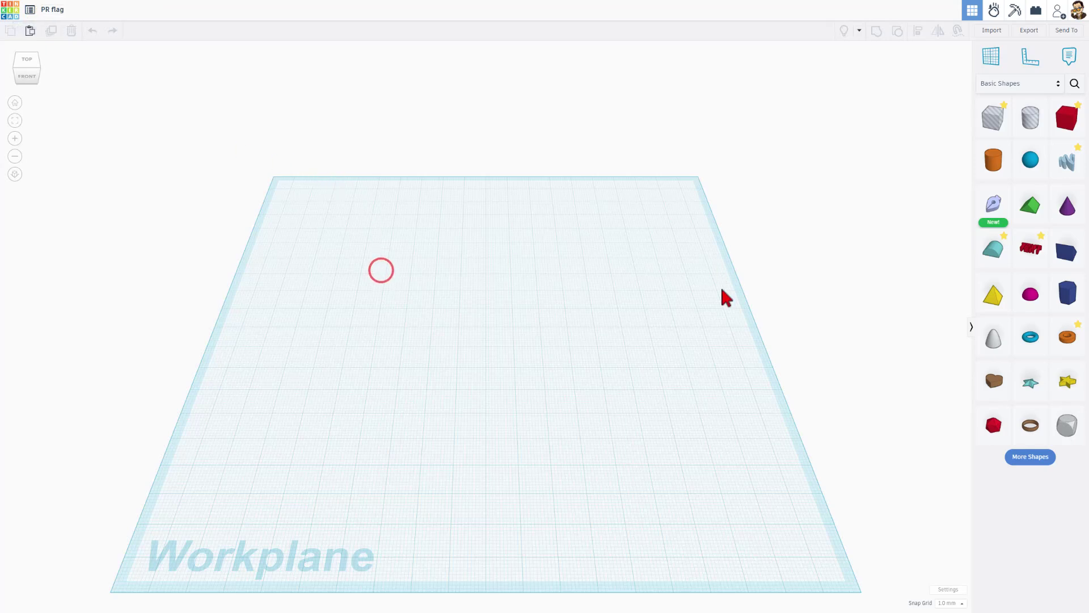
Step: Import lpXMFn01.svg at 120 mm width and view it from directly above
left_click(998, 33)
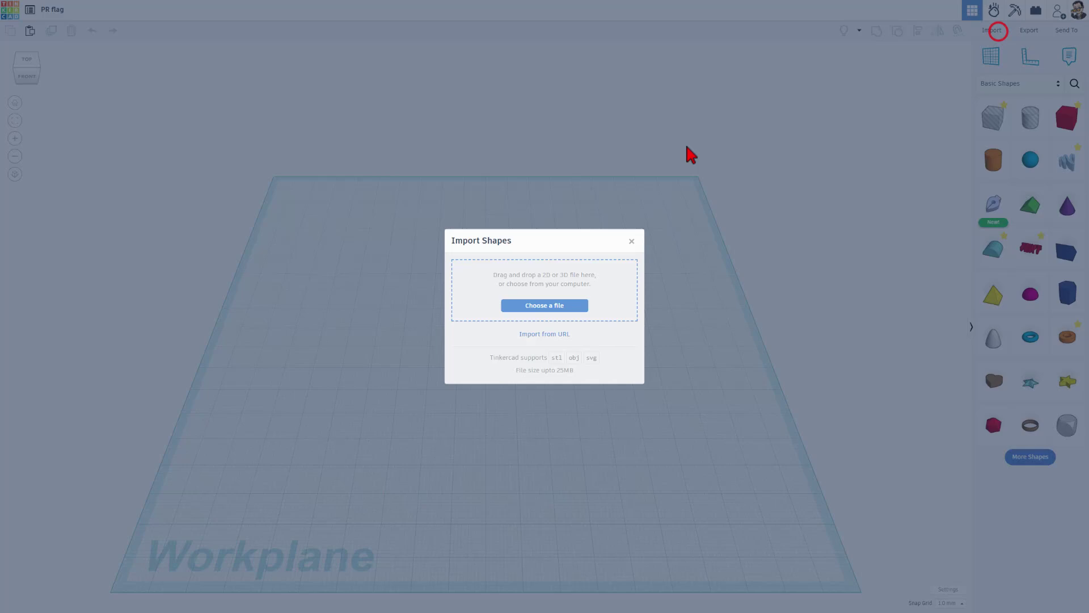
left_click(550, 311)
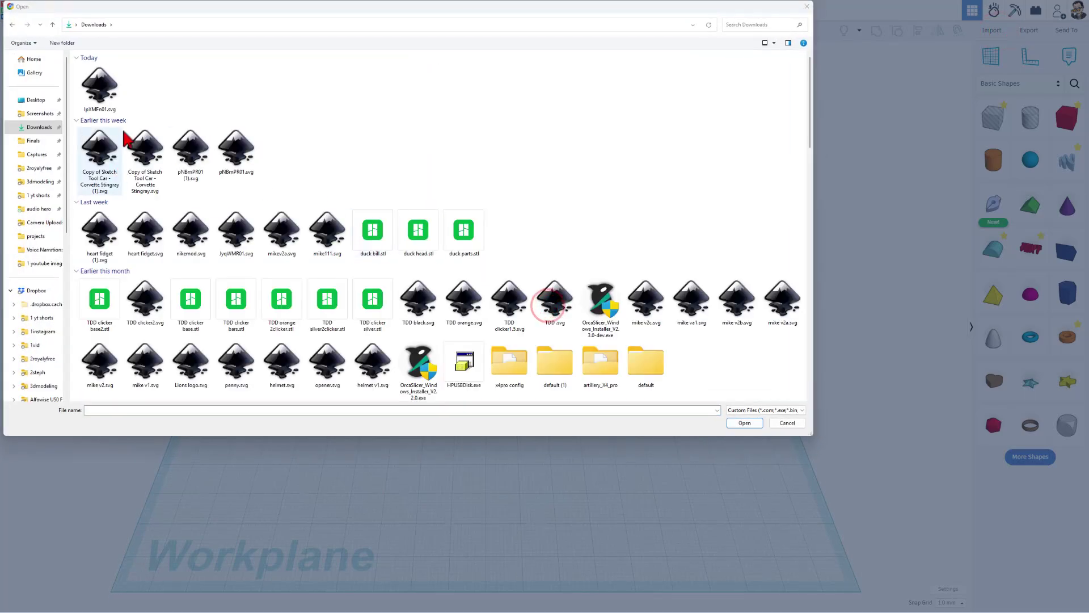
left_click(100, 90)
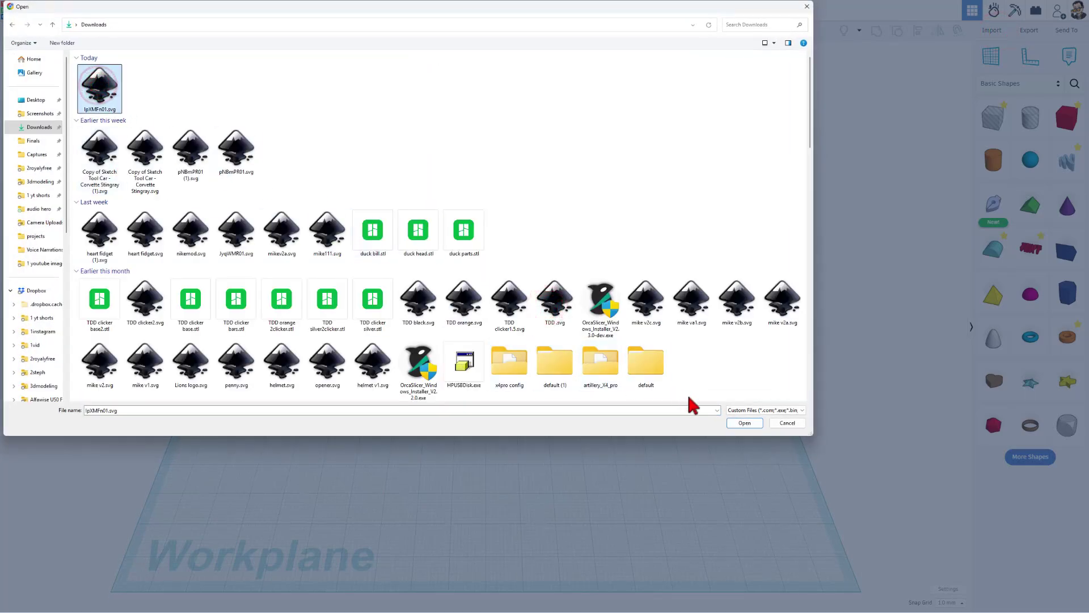
left_click(732, 424)
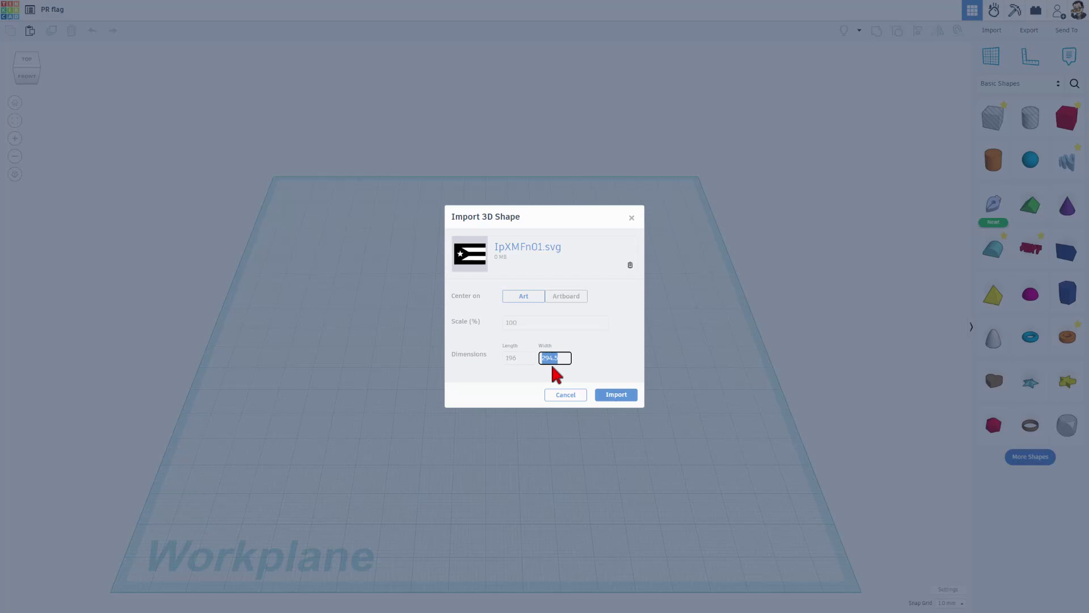
type("100")
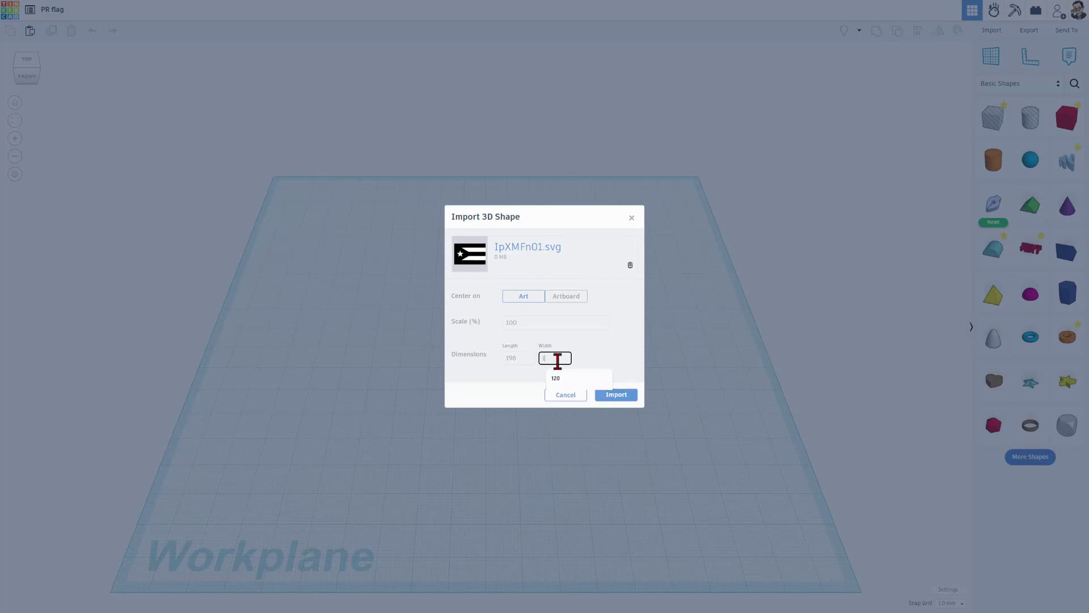
left_click(613, 397)
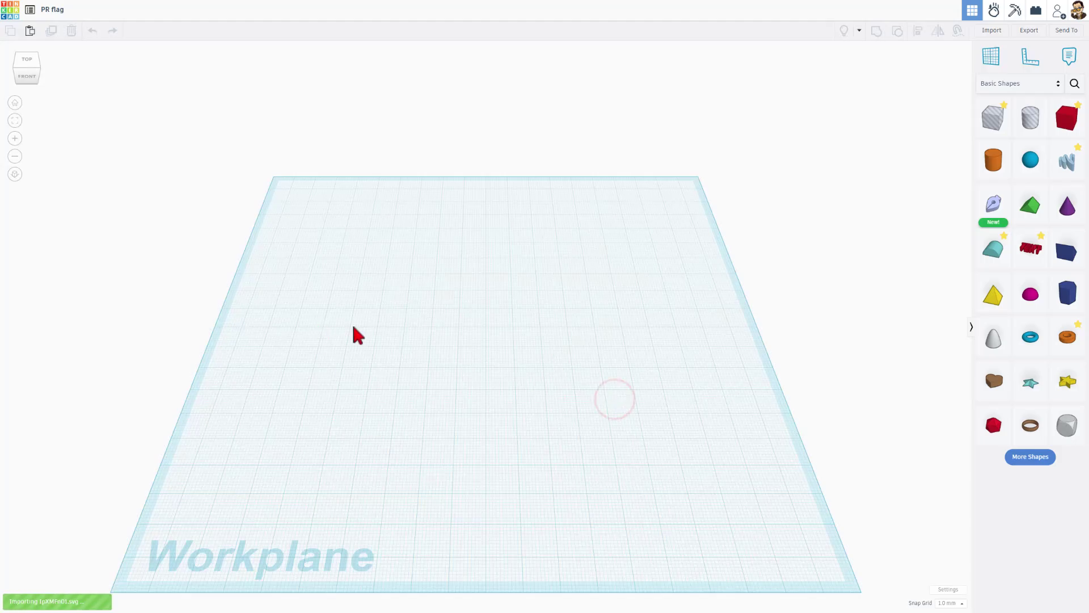
mouse_move(341, 423)
right_mouse_down()
mouse_move(360, 476)
mouse_move(343, 483)
right_mouse_up()
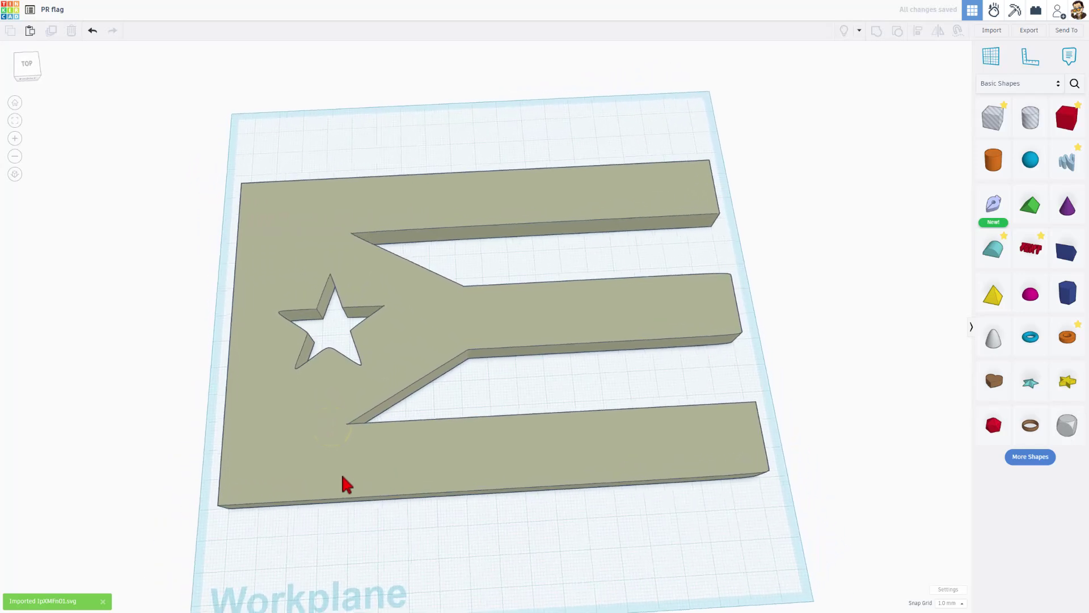
mouse_move(417, 438)
right_mouse_down()
mouse_move(469, 433)
mouse_move(434, 421)
mouse_move(409, 445)
right_mouse_up()
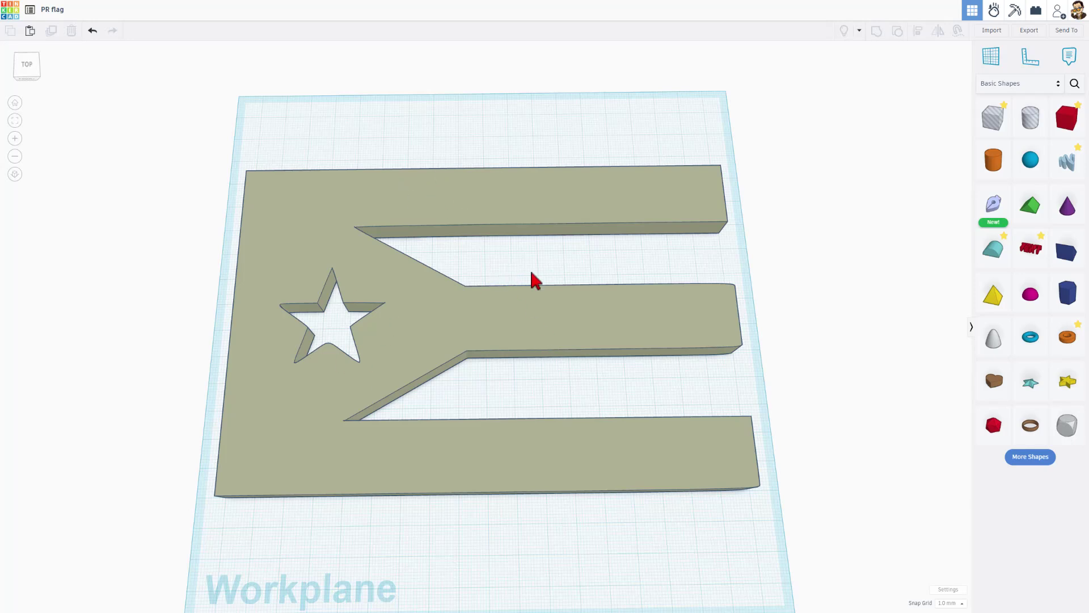
right_click_drag(545, 323, 540, 335)
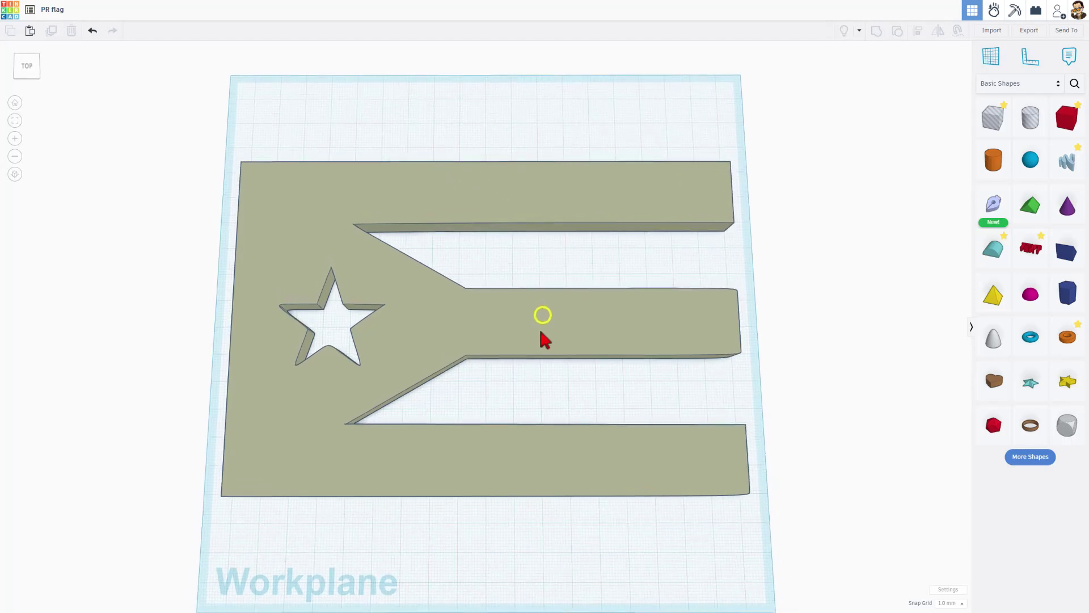
Step: Place a new Sketch shape onto the imported flag
left_click(992, 206)
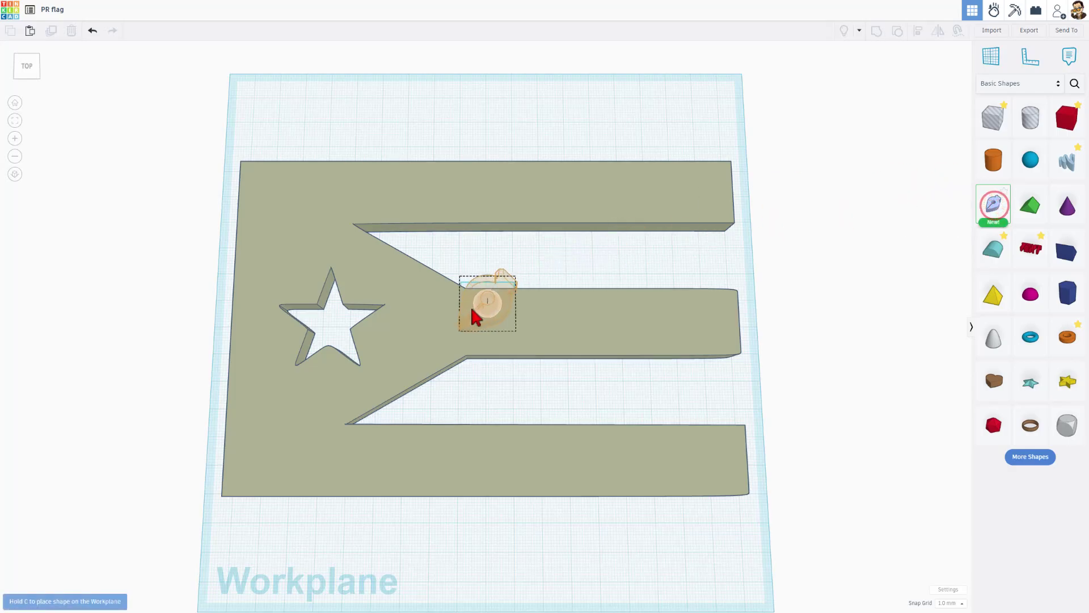
left_click(445, 320)
key("f")
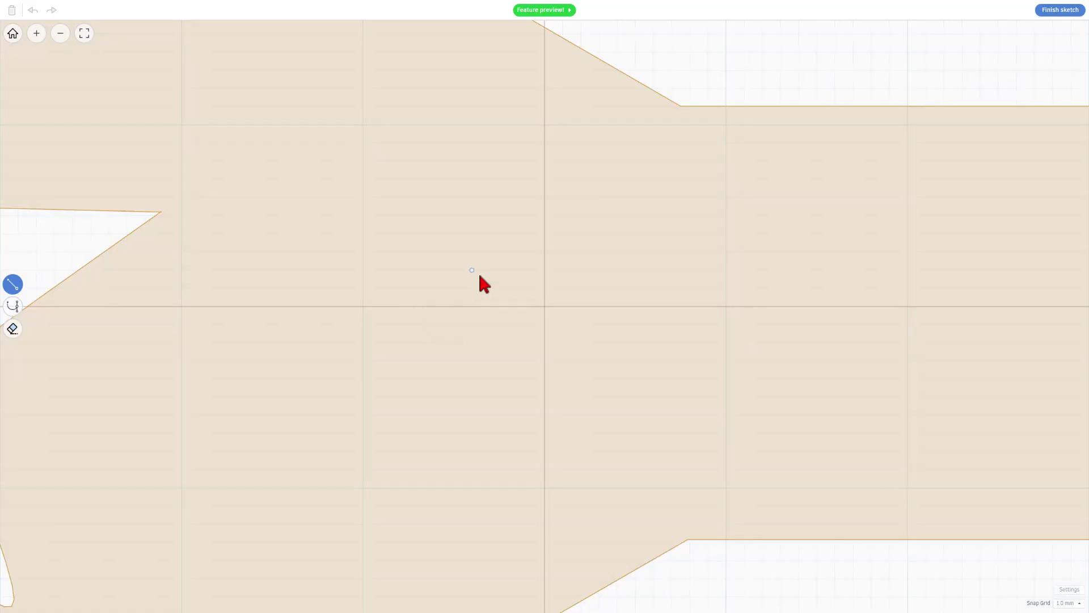
scroll(476, 273, "down", 2)
scroll(475, 270, "down", 2)
scroll(476, 270, "down", 2)
scroll(475, 271, "down", 2)
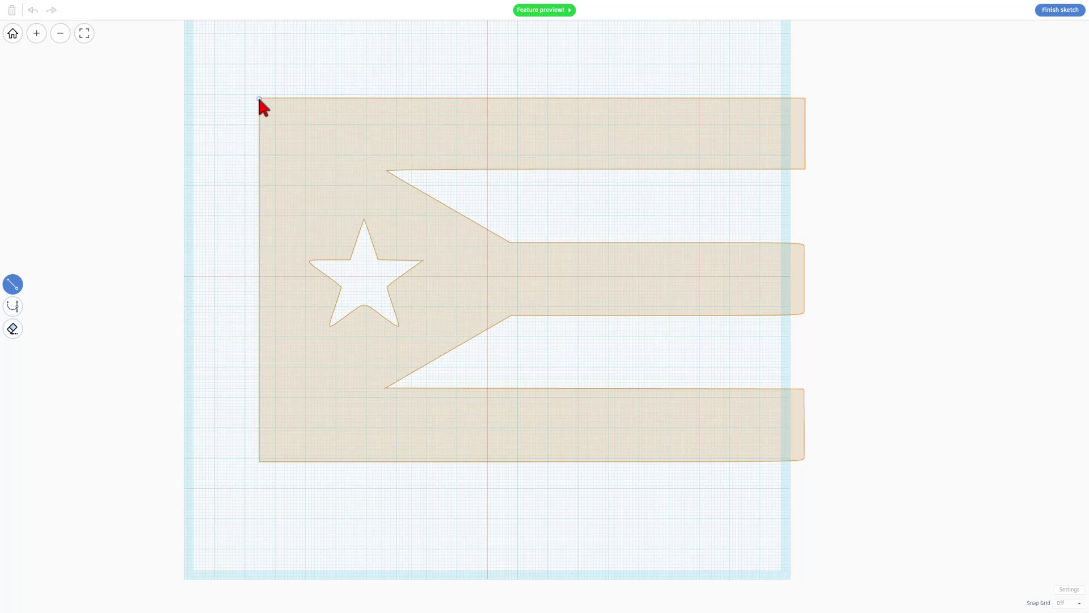
scroll(258, 96, "up", 2)
scroll(258, 95, "up", 3)
scroll(261, 94, "up", 3)
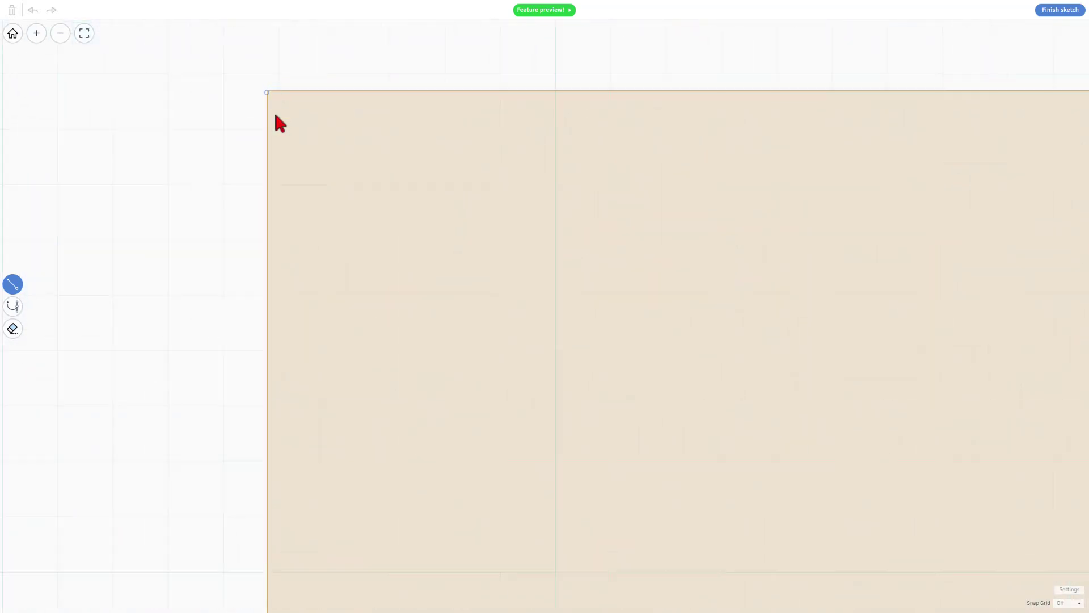
scroll(263, 89, "up", 2)
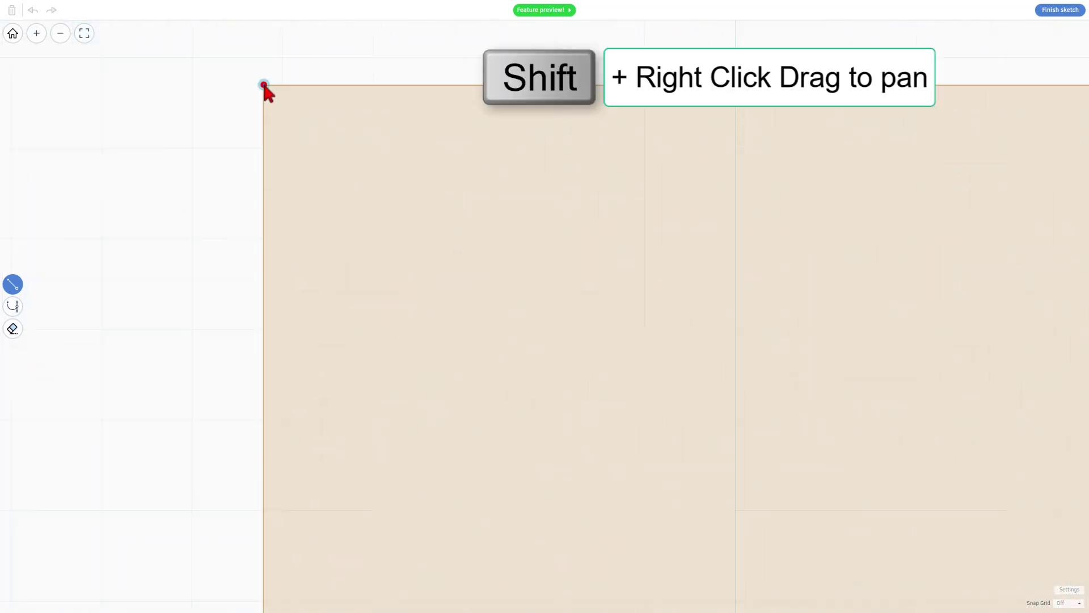
Step: Start the triangle trace at the flag's bottom-left corner, framing the whole flag
right_click_drag(264, 86, 279, 434, "shift")
scroll(290, 451, "down", 3)
scroll(306, 460, "down", 2)
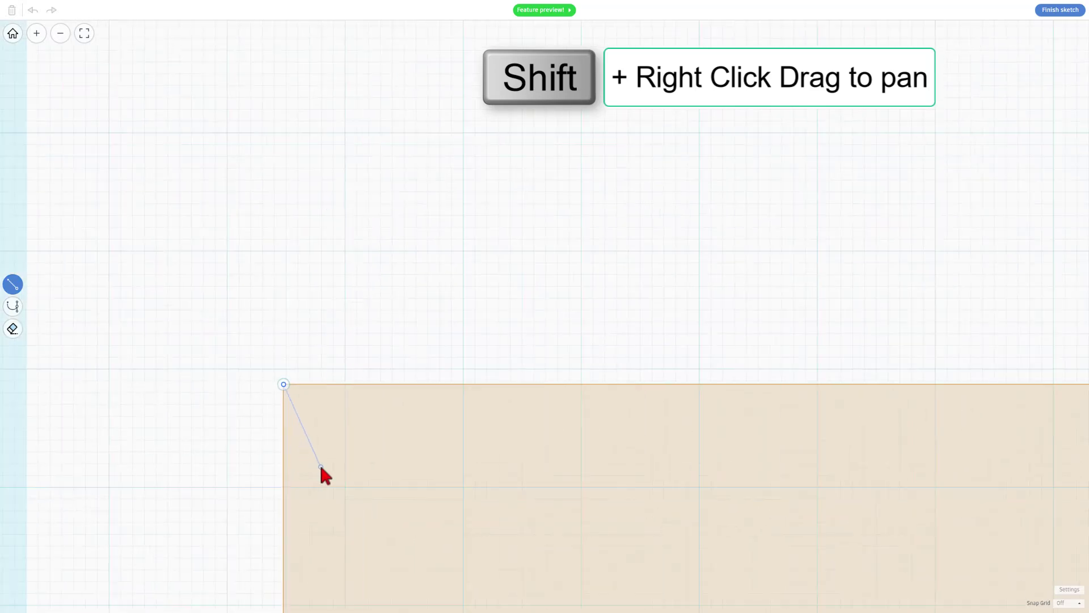
scroll(321, 442, "down", 2)
right_click_drag(317, 433, 368, 41, "shift")
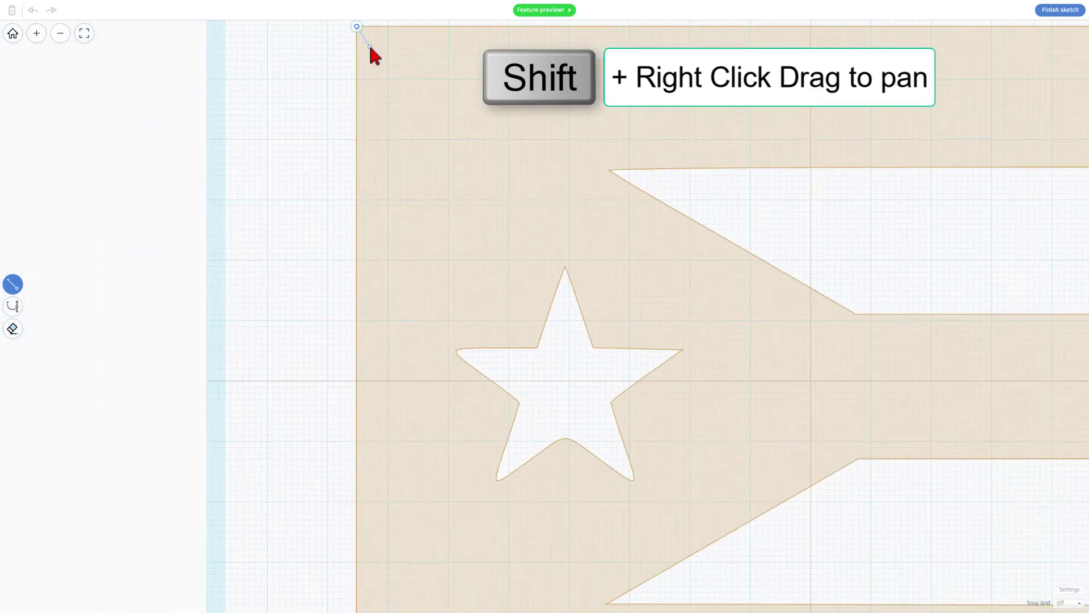
scroll(310, 457, "down", 2)
scroll(344, 487, "down", 2)
mouse_move(343, 487)
right_mouse_down("shift")
mouse_move(431, 101)
mouse_move(353, 183)
right_mouse_up("shift")
scroll(332, 408, "up", 1)
scroll(405, 233, "up", 2)
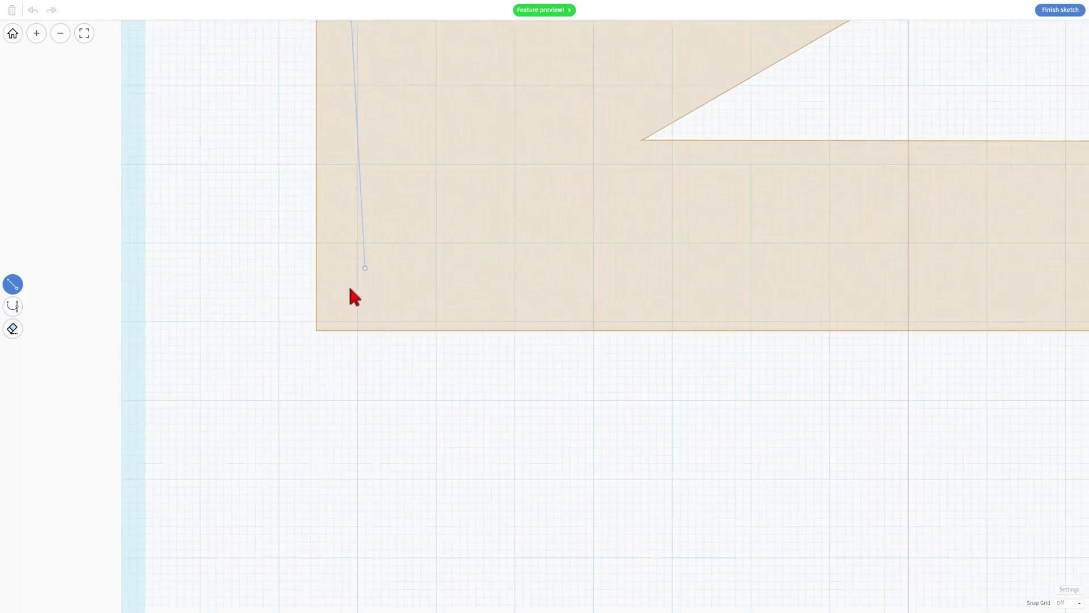
scroll(320, 333, "up", 1)
scroll(313, 336, "up", 2)
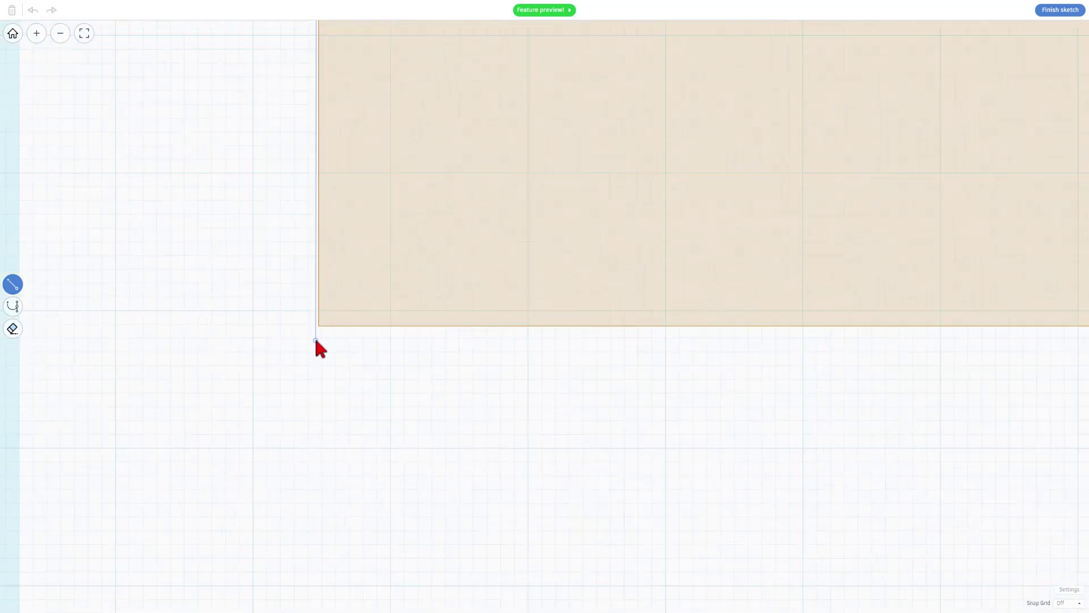
scroll(319, 324, "up", 1)
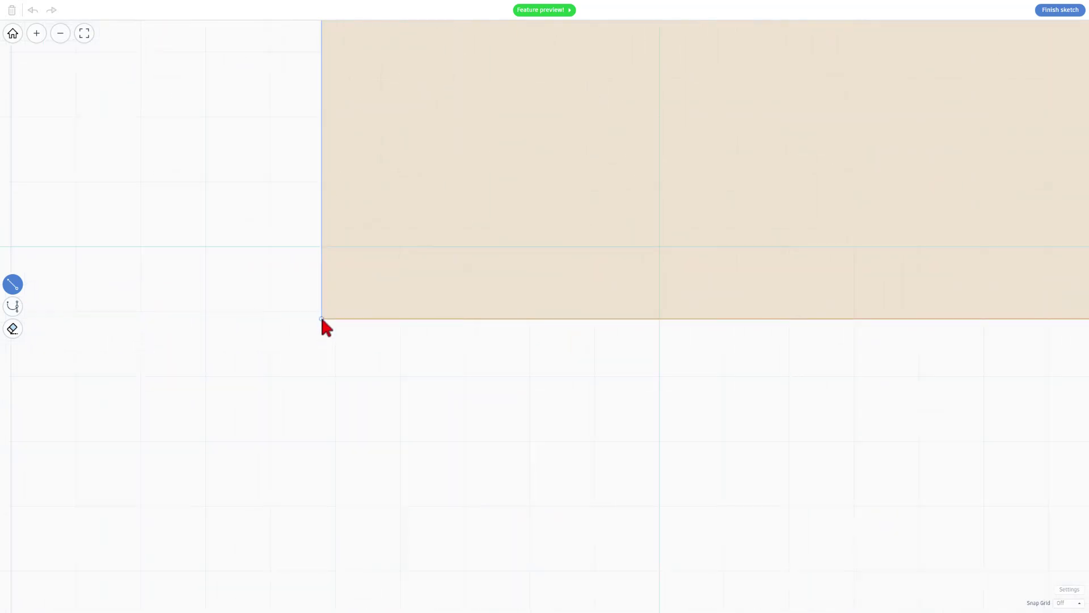
scroll(321, 316, "up", 1)
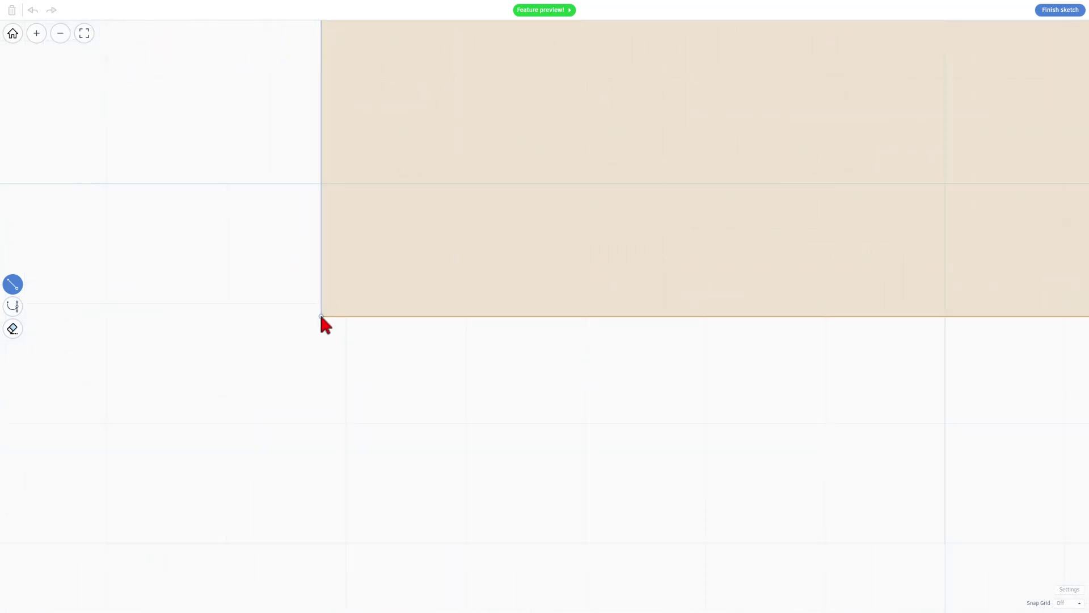
left_click(320, 317)
scroll(575, 195, "down", 1)
scroll(576, 200, "down", 2)
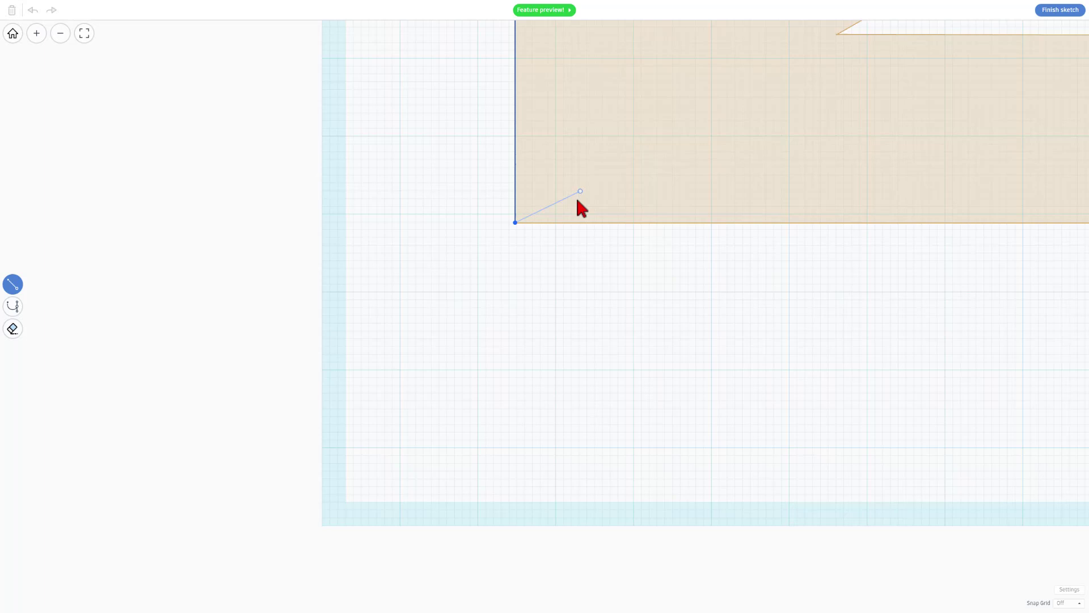
scroll(580, 191, "down", 1)
scroll(583, 189, "down", 1)
middle_click_drag(871, 85, 518, 365)
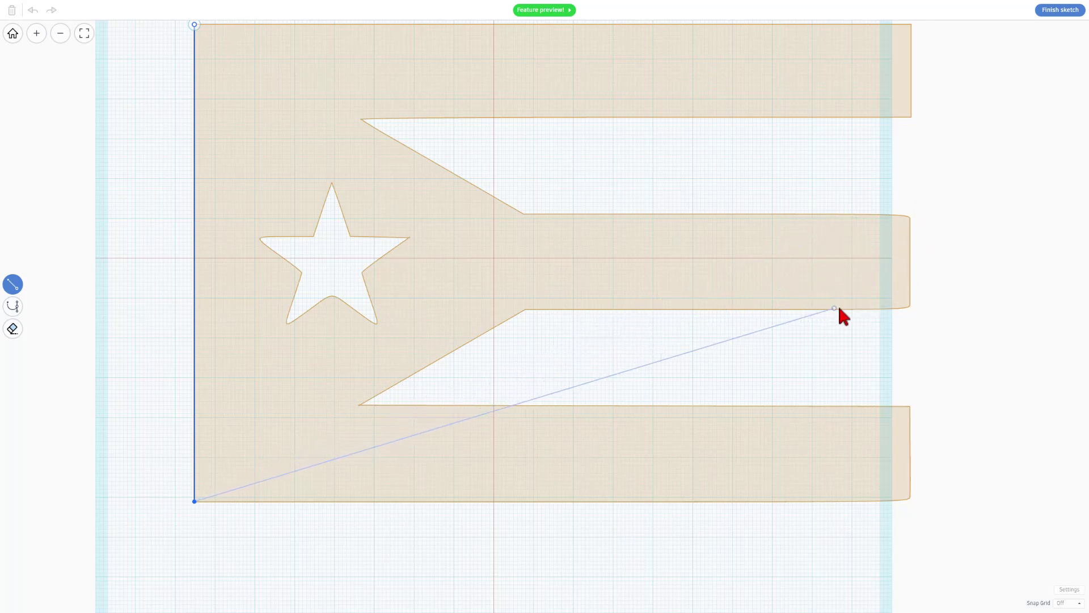
Step: Close the triangle at its start and align its tip and top-left corner to the flag edges
left_click(610, 259)
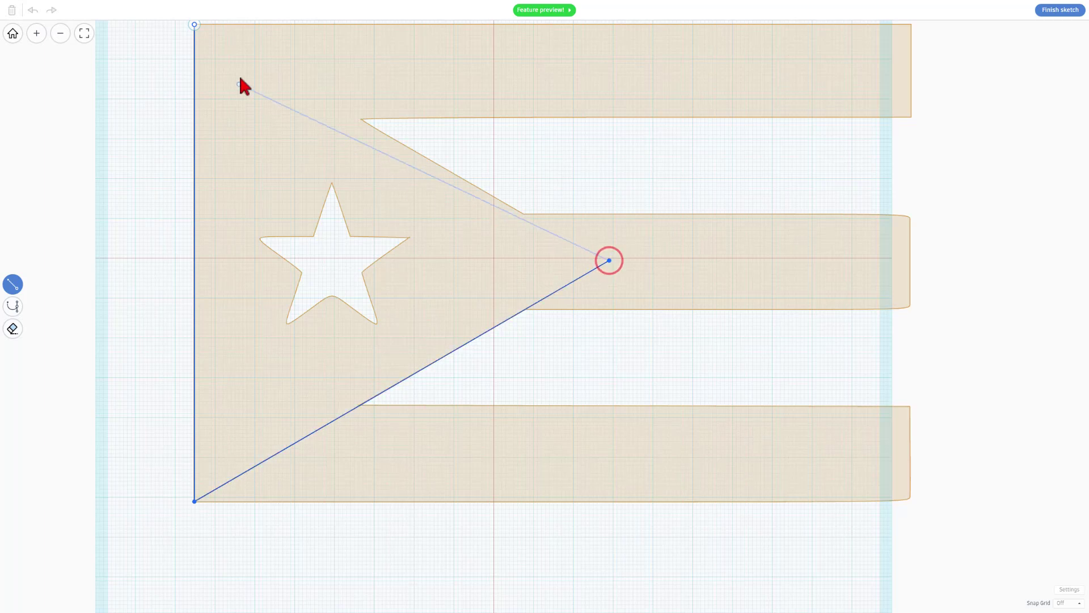
left_click(194, 25)
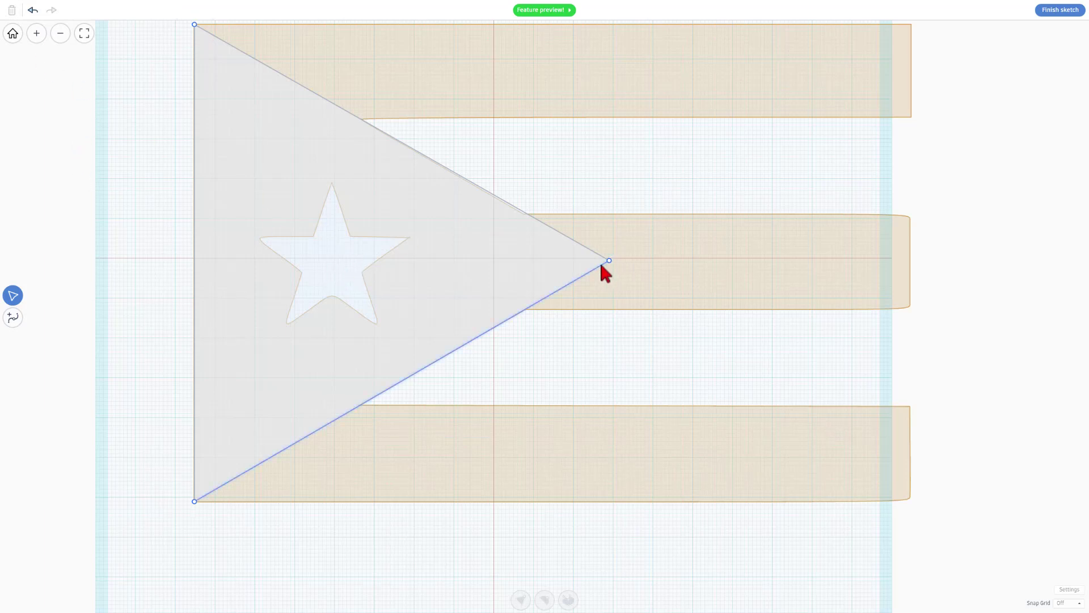
left_click_drag(608, 262, 618, 264)
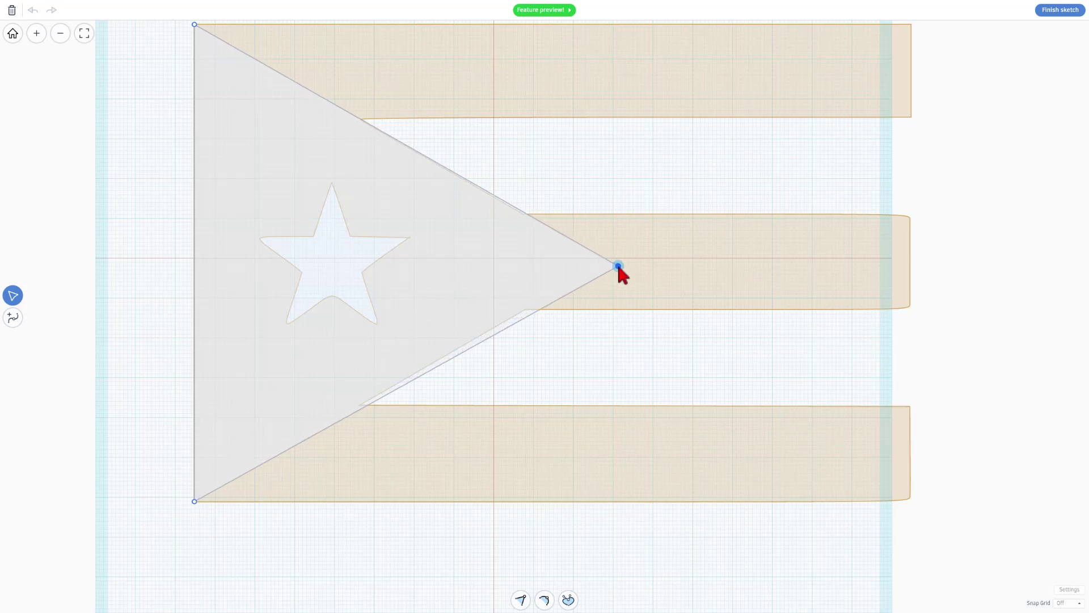
left_click_drag(619, 264, 608, 263)
scroll(435, 190, "up", 2)
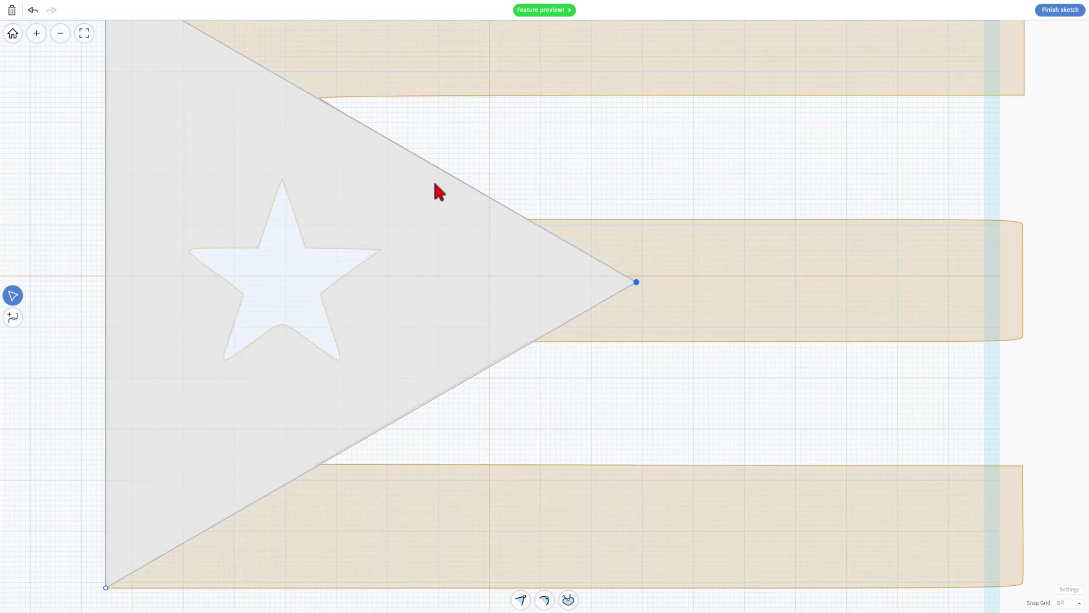
scroll(435, 190, "up", 1)
left_click_drag(664, 297, 665, 293)
scroll(469, 299, "down", 2)
scroll(524, 245, "up", 3)
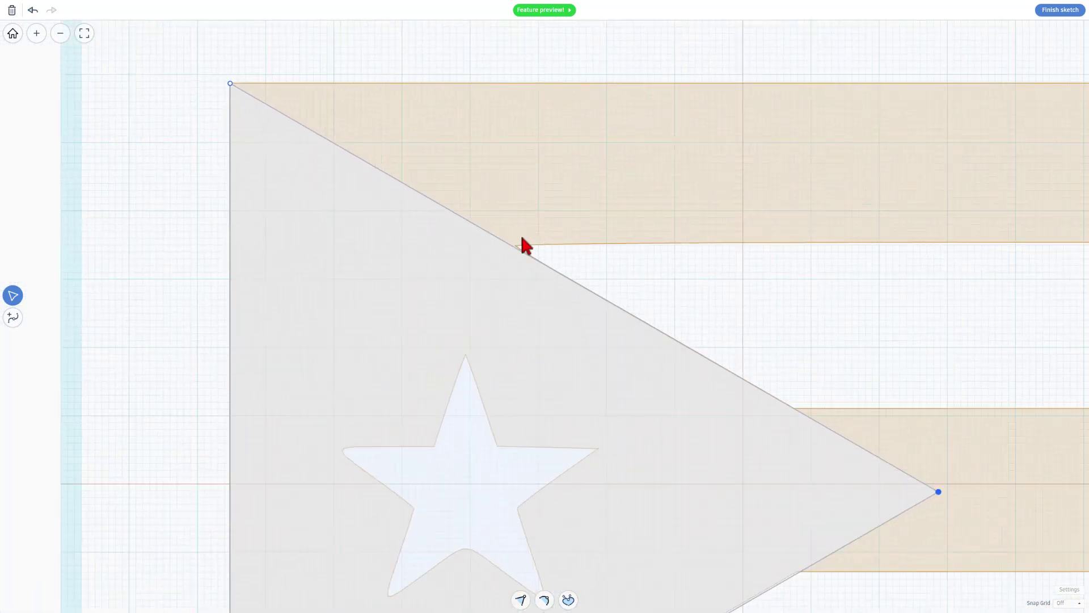
left_click_drag(231, 84, 230, 82)
scroll(340, 273, "down", 4)
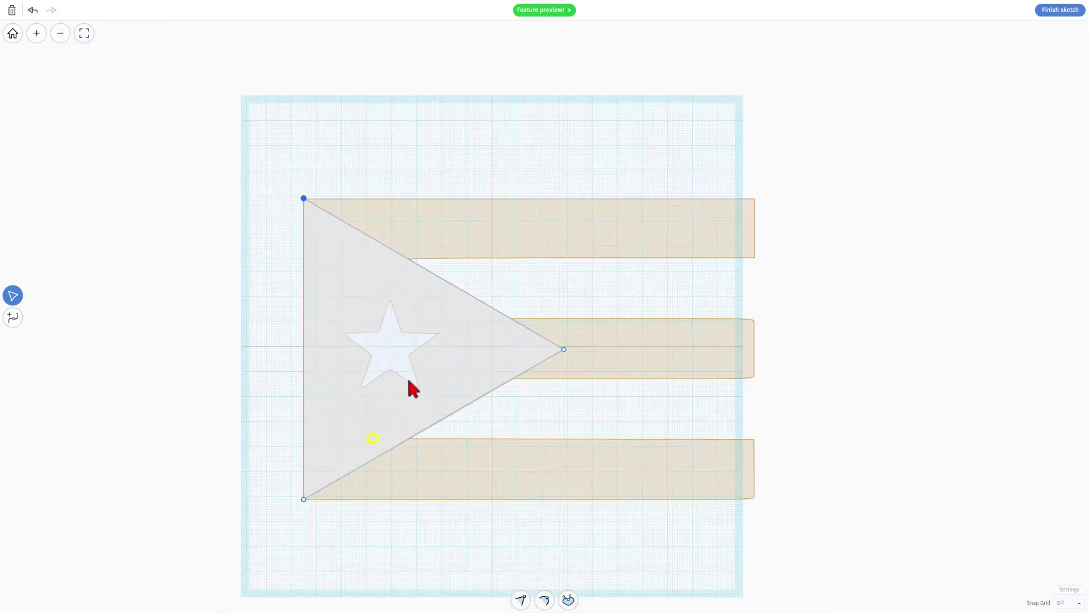
Step: Finish the sketch, raise the triangle to about 29.60 tall, and make it a hole
left_click(1057, 9)
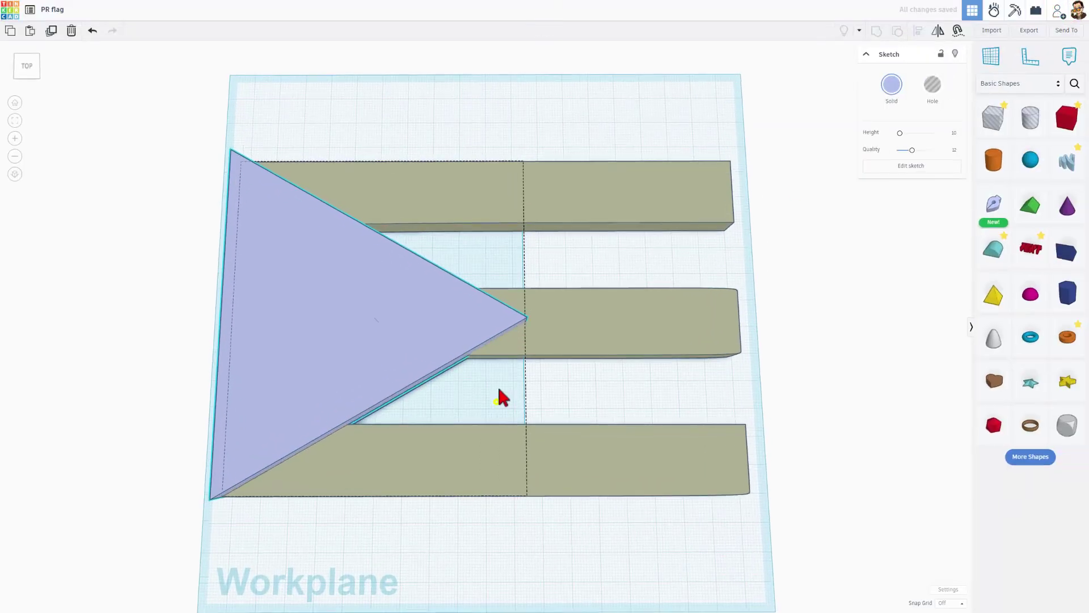
right_click_drag(500, 397, 422, 304)
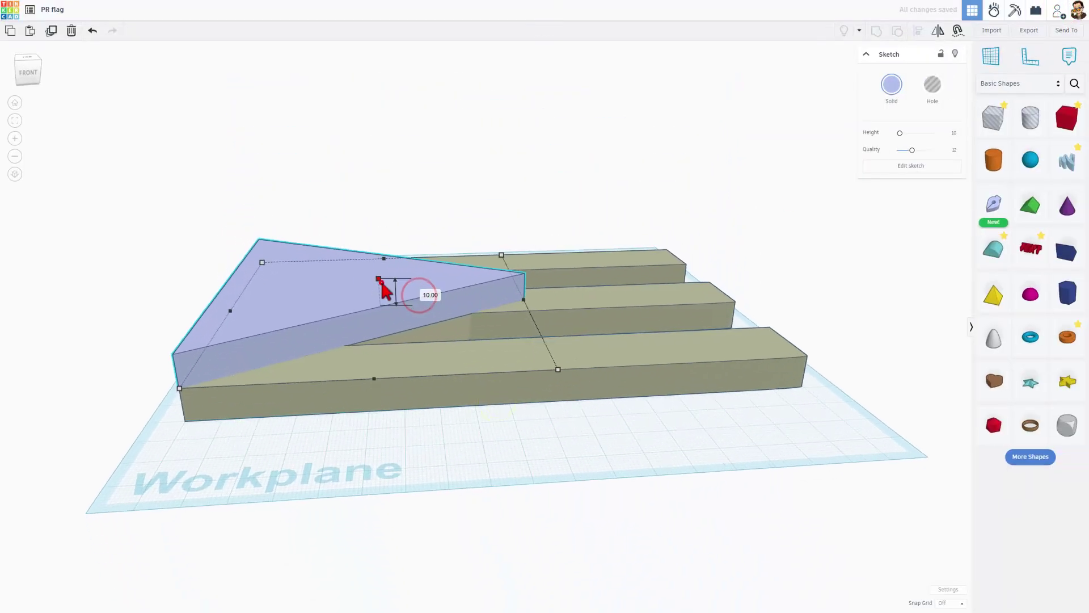
left_click_drag(378, 278, 374, 224)
left_click(924, 95)
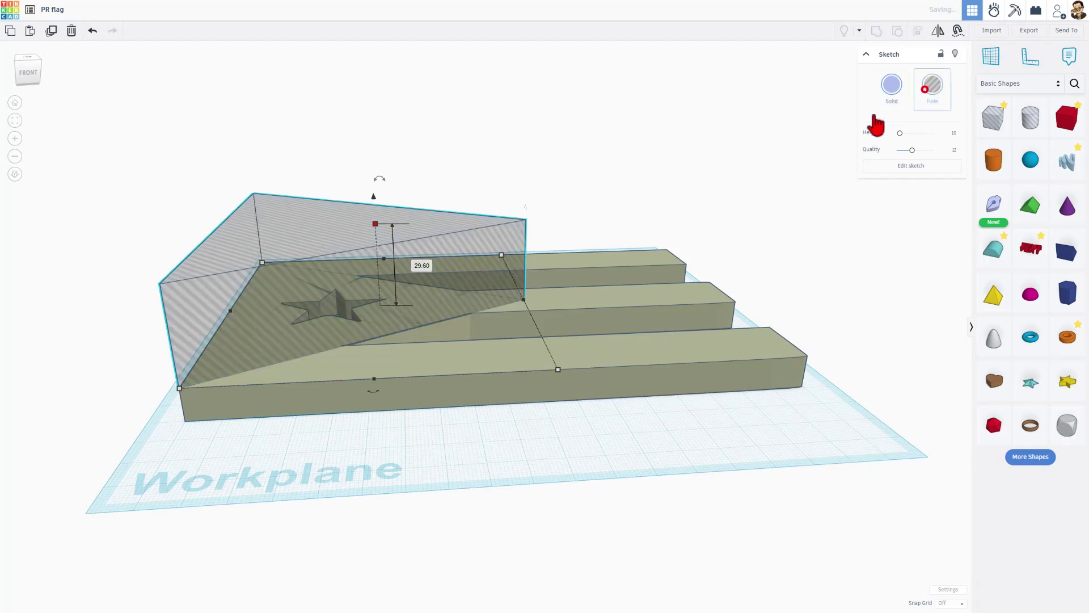
Step: Duplicate the wedge as a solid dark blue copy and drop a wedge onto the workplane
left_click(469, 468)
left_click(357, 296)
key("ctrl+d")
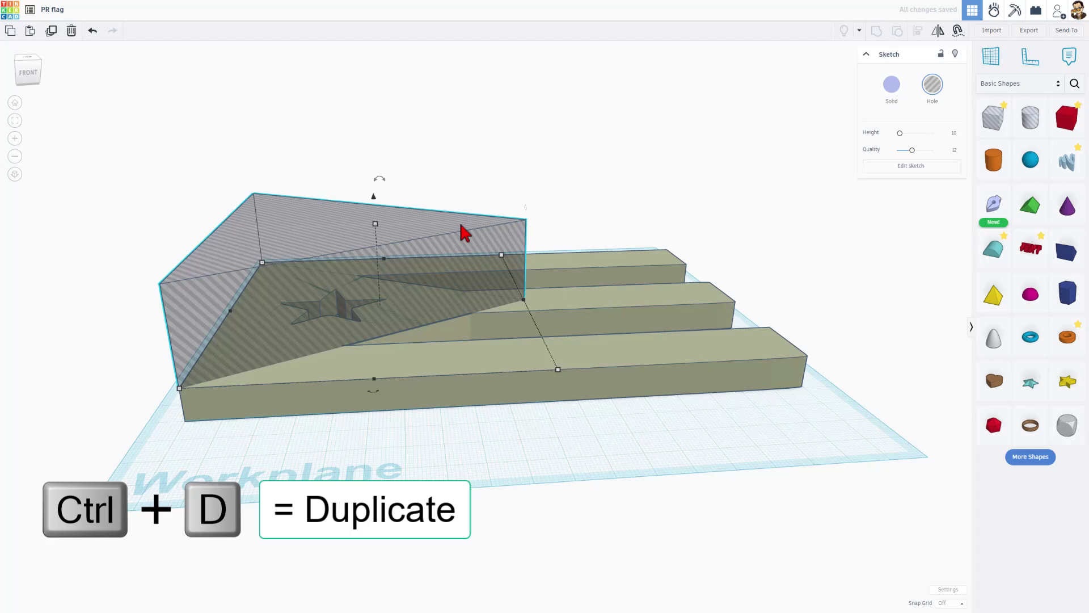
left_click(900, 94)
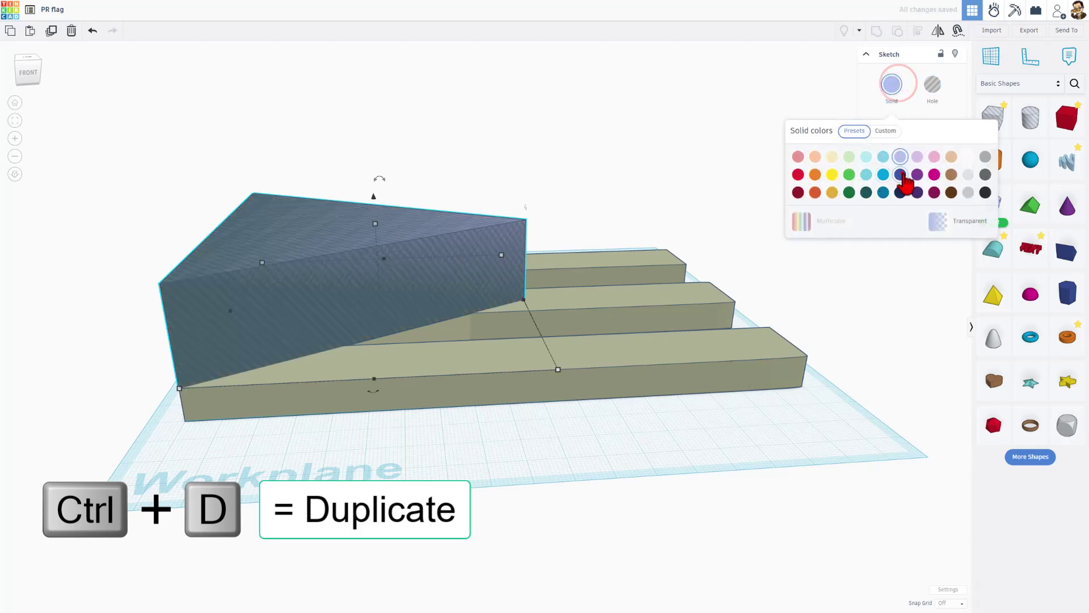
left_click(899, 174)
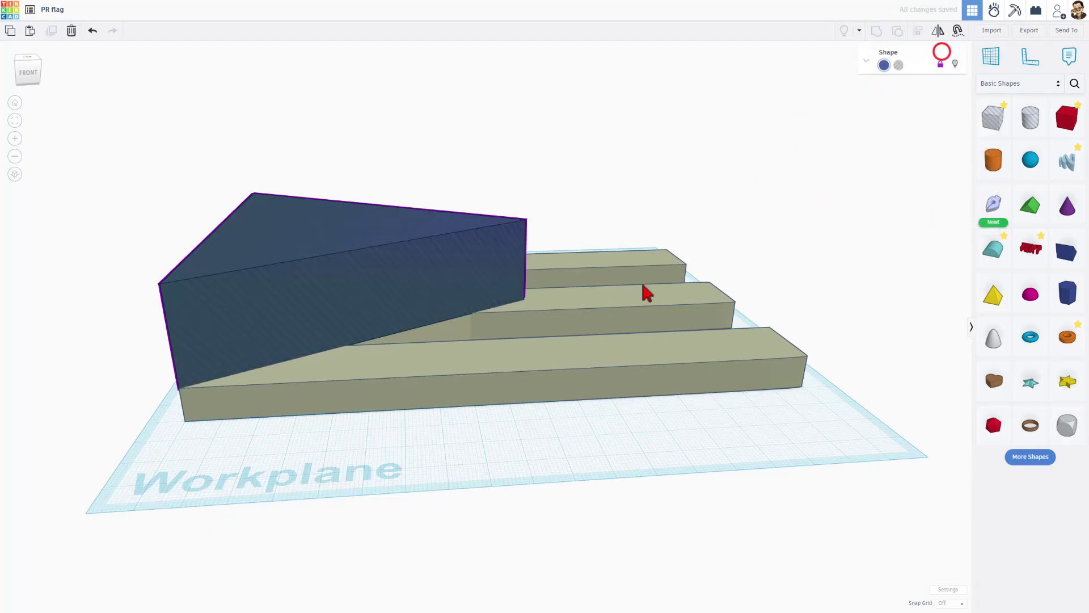
left_click(658, 196)
left_click(364, 298)
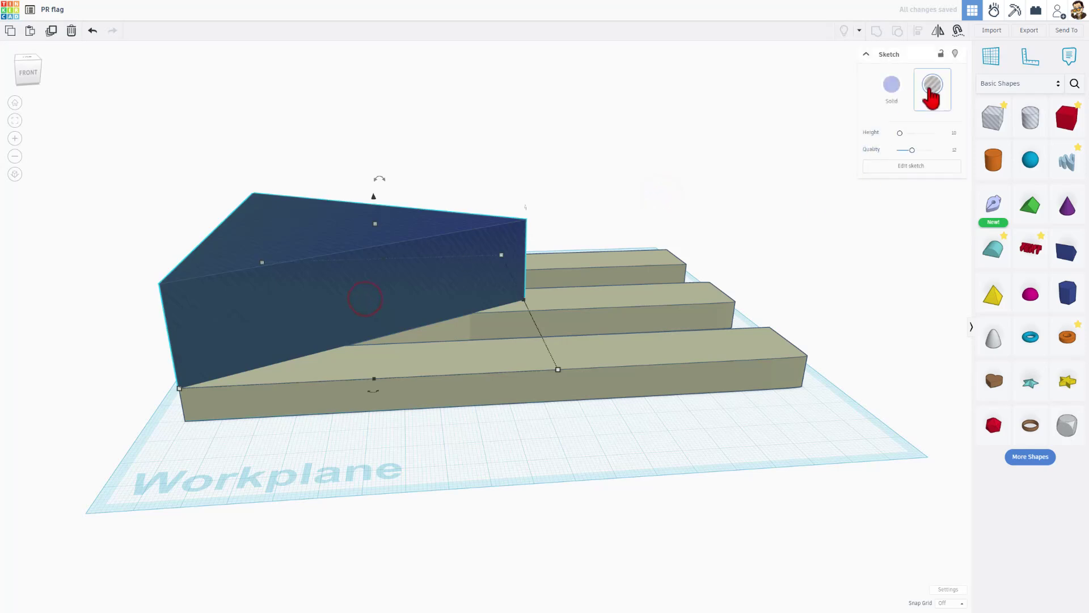
key("d")
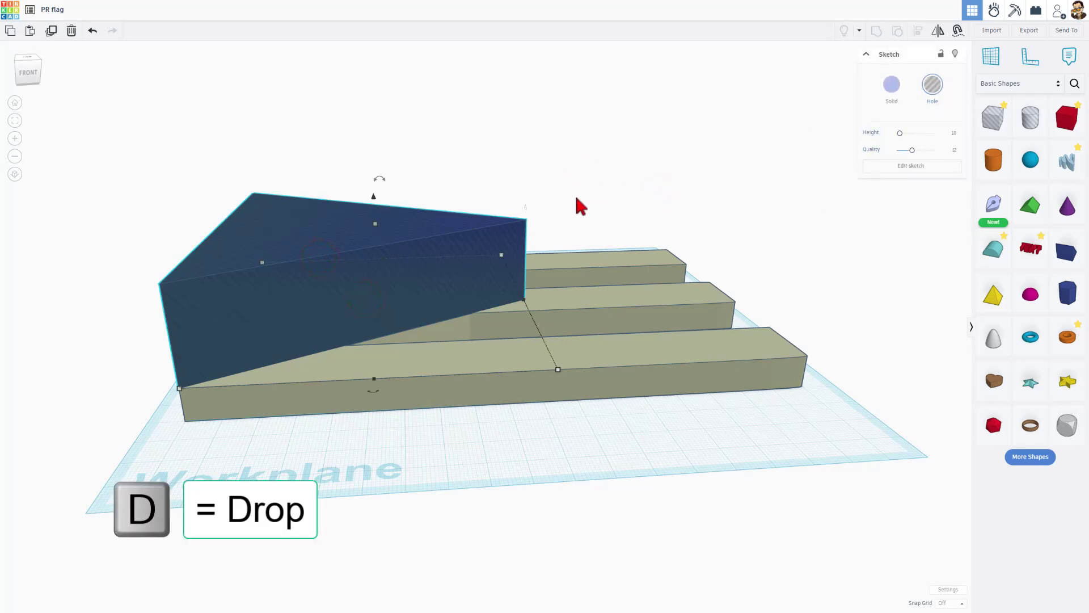
key("d")
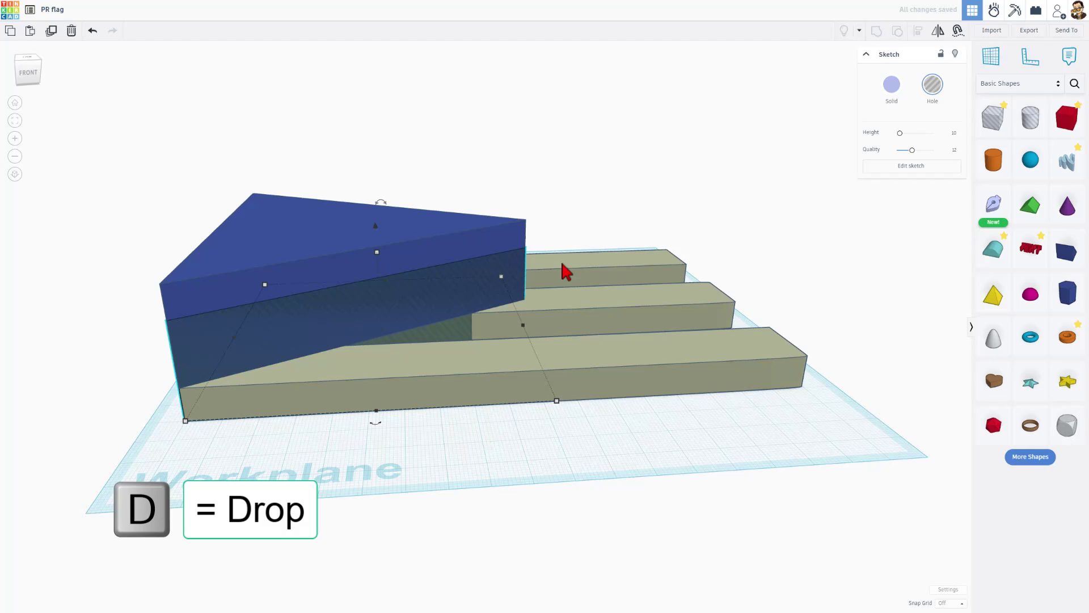
Step: Group the triangle wedge with the striped flag body
left_click(603, 199)
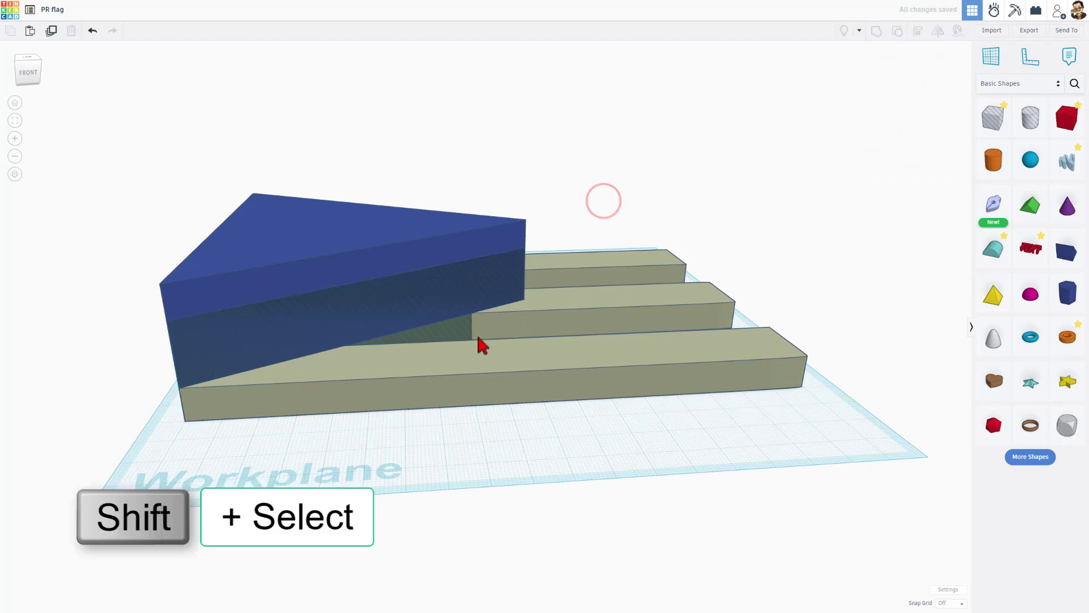
left_click(461, 332)
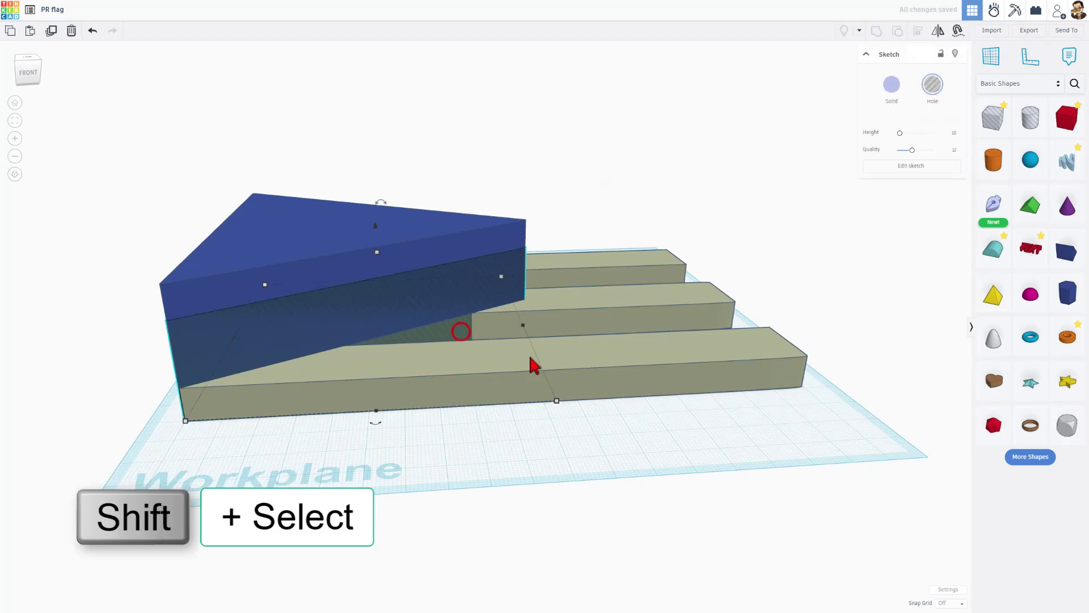
left_click(642, 356, "shift")
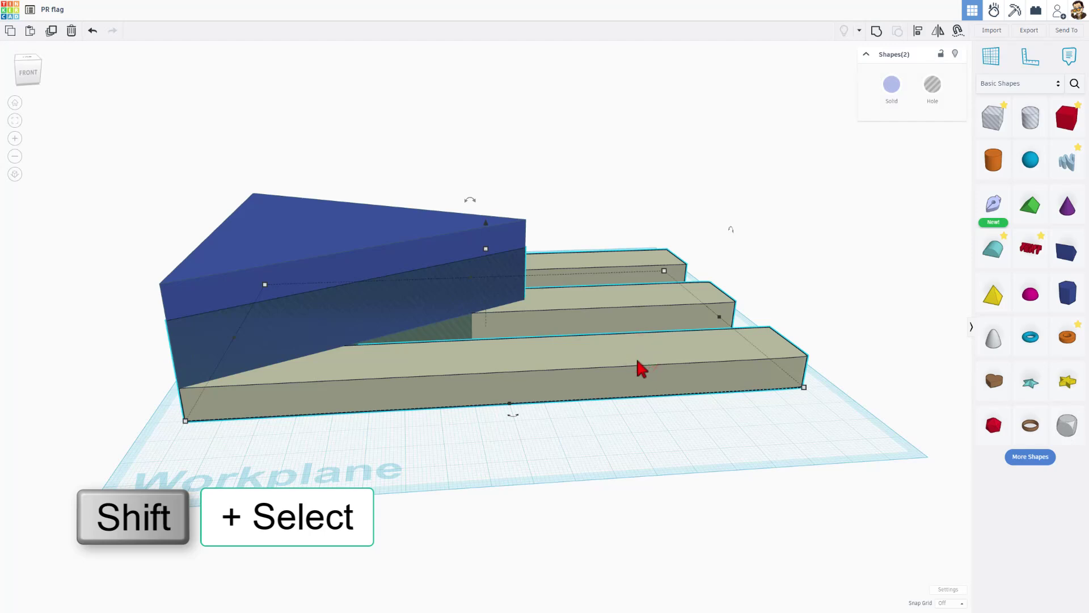
key("ctrl+g")
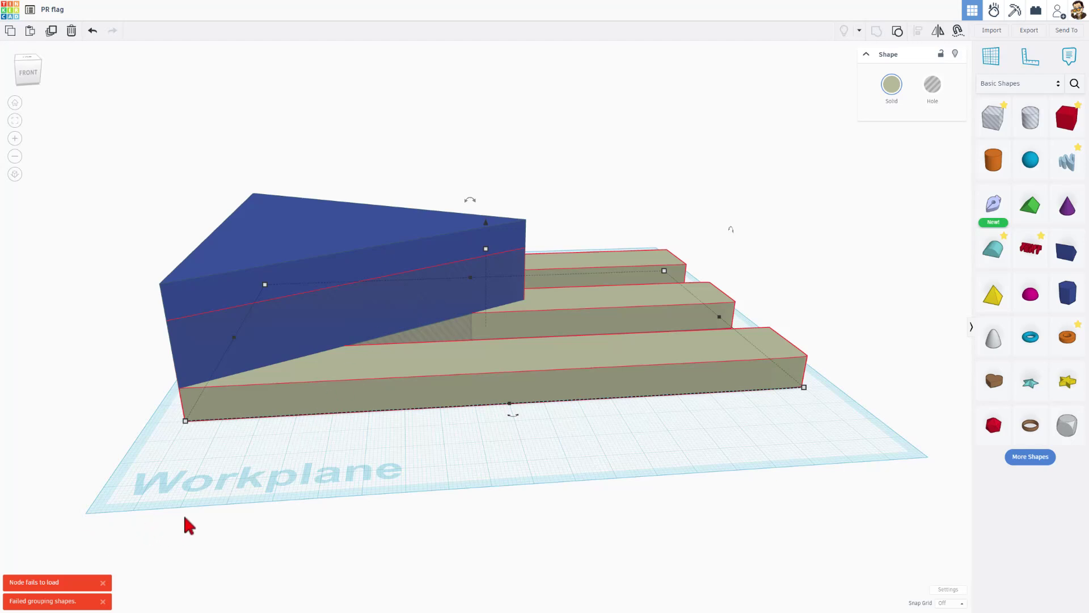
Step: Ungroup the failed grouping and regroup the hole wedge with the striped flag body
left_click(515, 412)
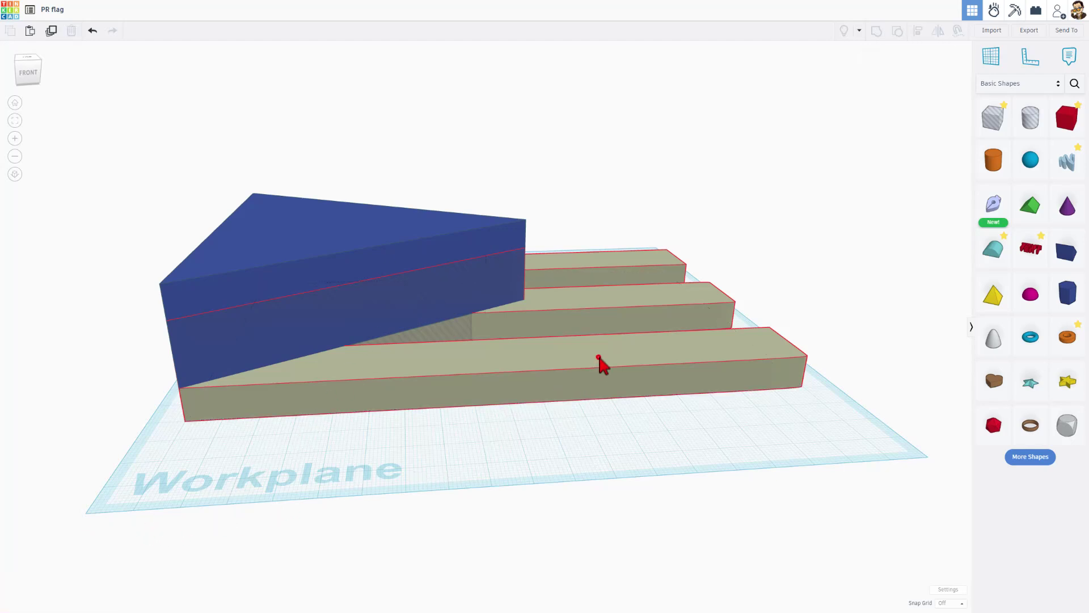
left_click(601, 358)
left_click(899, 31)
left_click(584, 430)
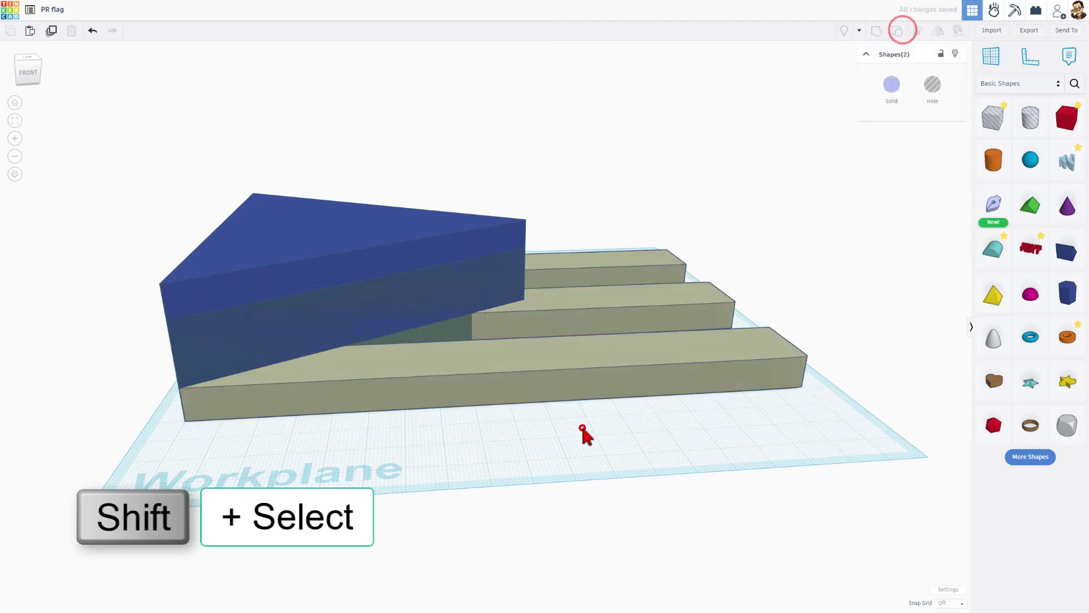
left_click(445, 332)
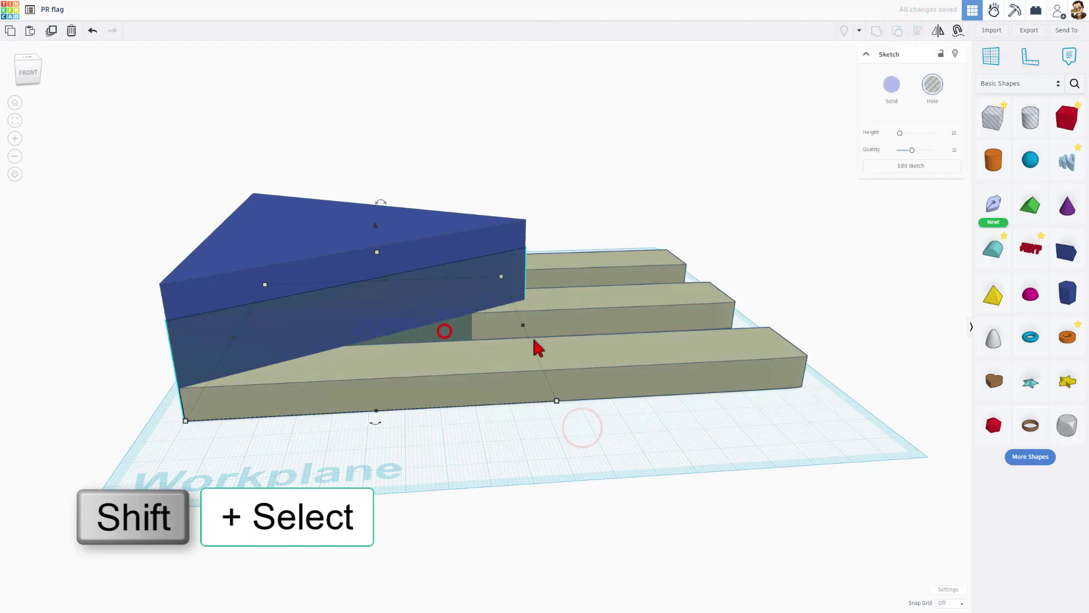
left_click(620, 303, "shift")
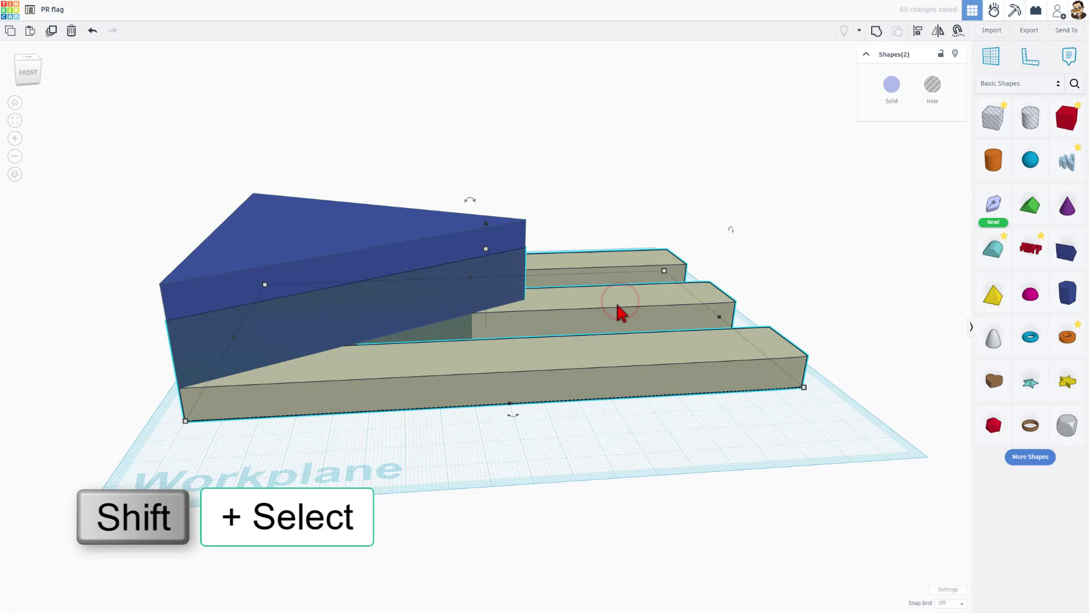
key("ctrl+g")
mouse_move(704, 452)
right_mouse_down()
mouse_move(609, 479)
mouse_move(694, 430)
mouse_move(797, 414)
mouse_move(743, 428)
mouse_move(220, 386)
right_mouse_up()
scroll(221, 349, "up", 2)
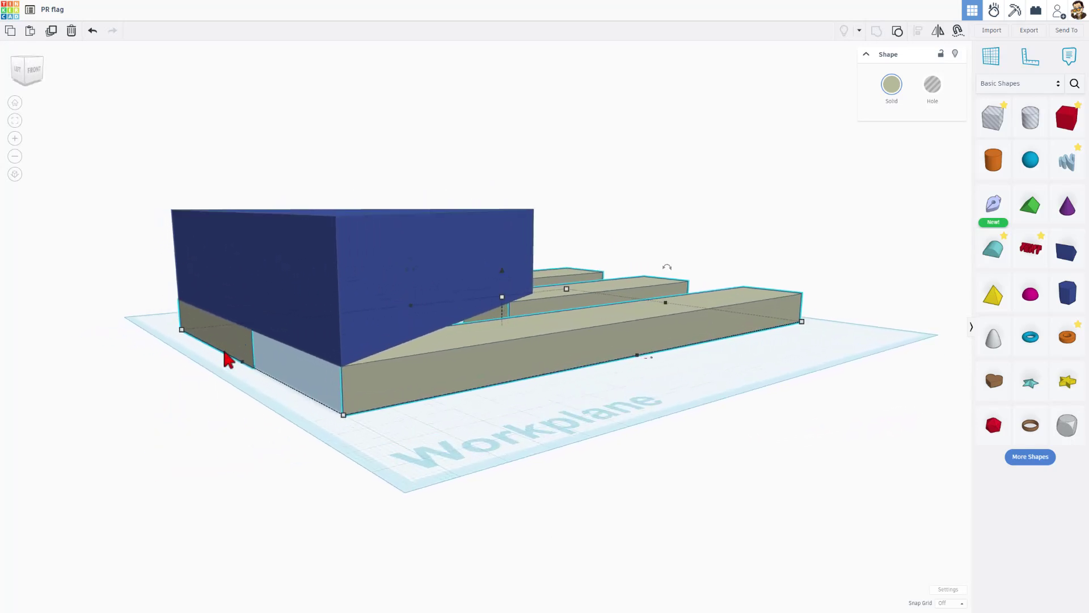
scroll(216, 340, "up", 1)
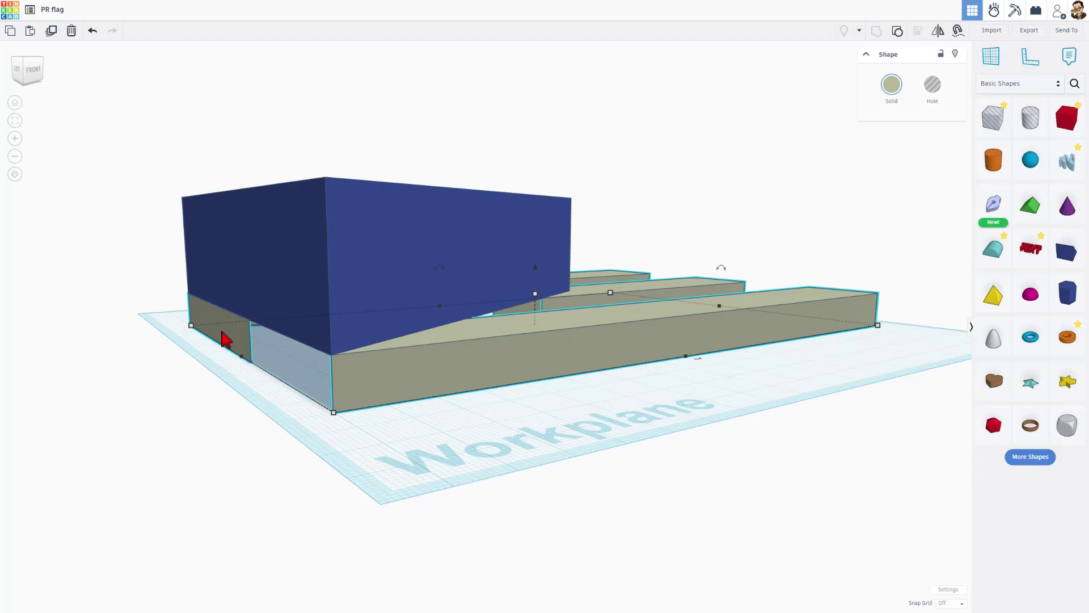
left_click(238, 337)
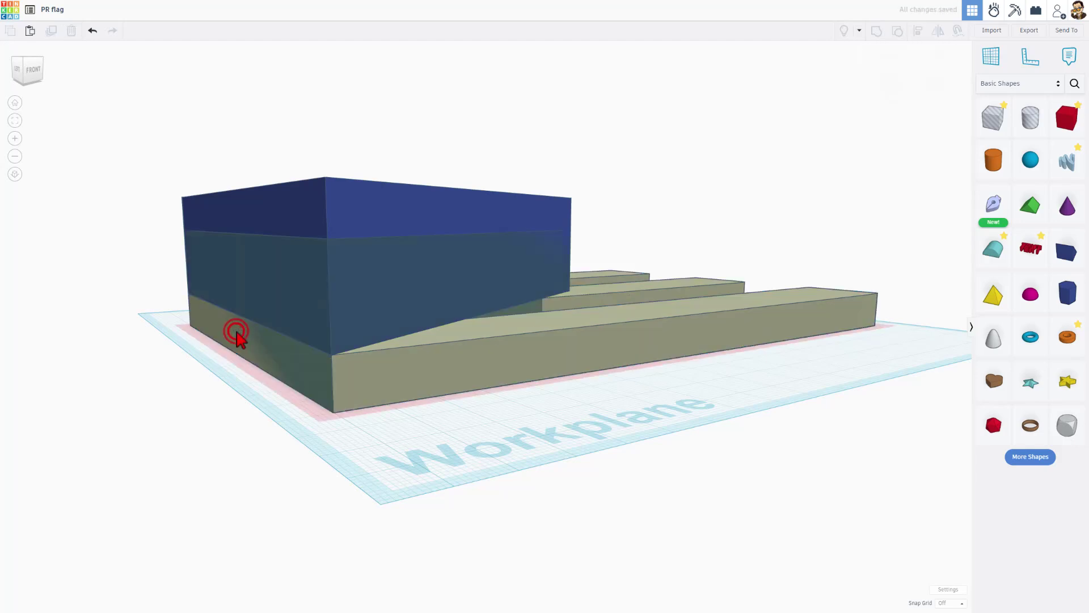
left_click(284, 365)
scroll(260, 387, "up", 1)
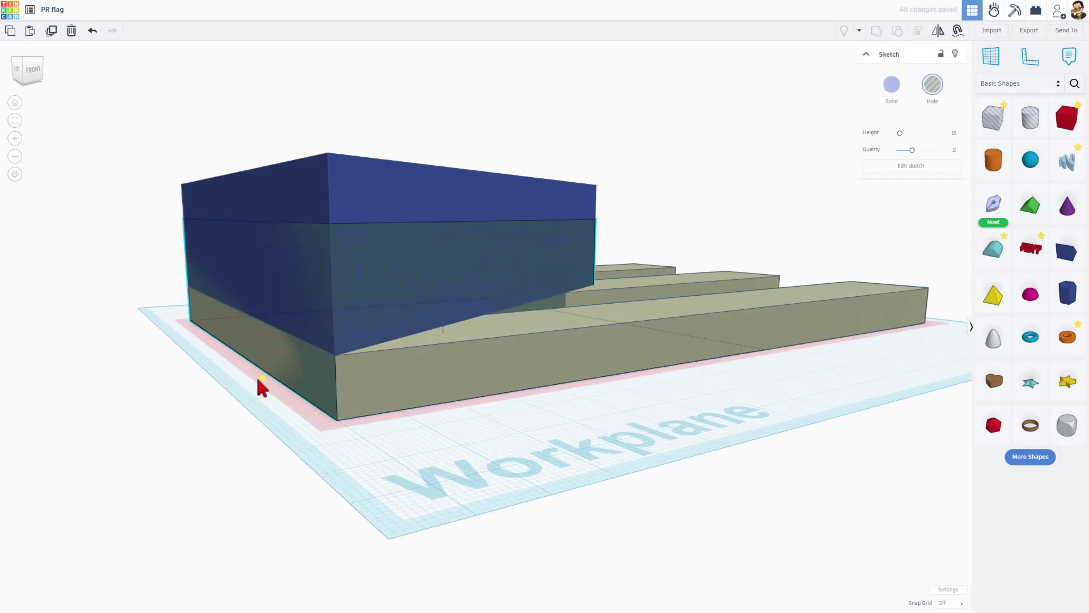
scroll(246, 353, "up", 1)
scroll(243, 360, "up", 1)
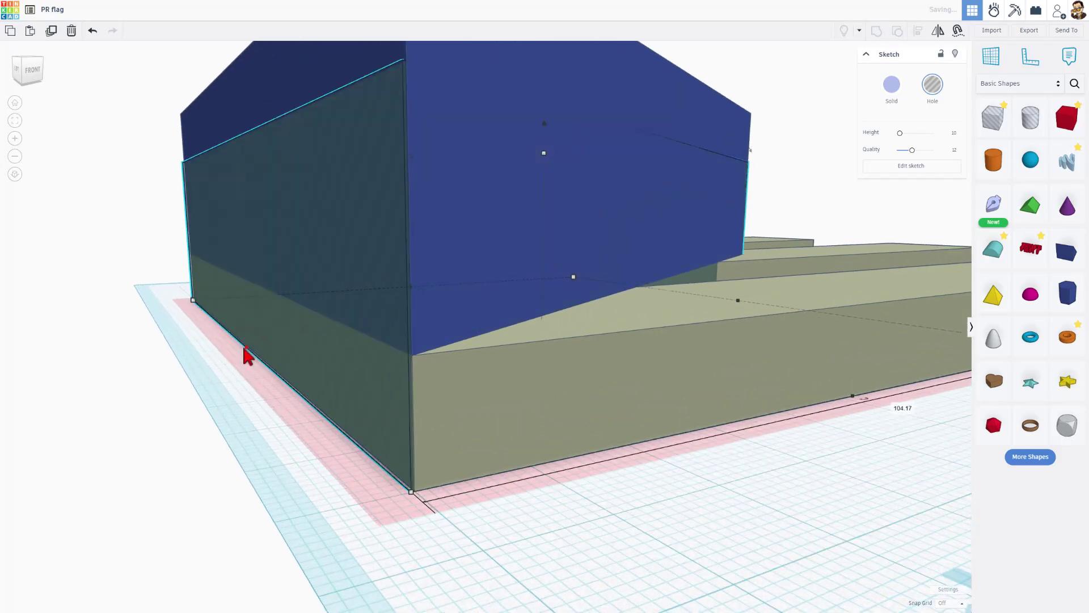
mouse_move(243, 388)
right_mouse_down()
mouse_move(249, 439)
mouse_move(364, 437)
right_mouse_up()
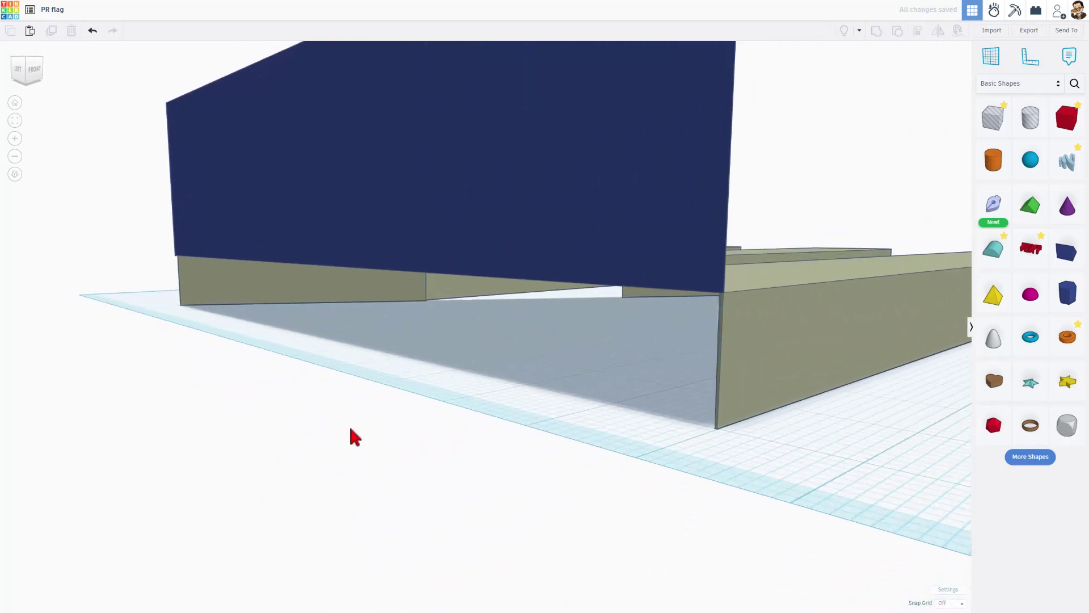
mouse_move(365, 436)
right_mouse_down()
mouse_move(760, 456)
mouse_move(737, 482)
mouse_move(659, 474)
right_mouse_up()
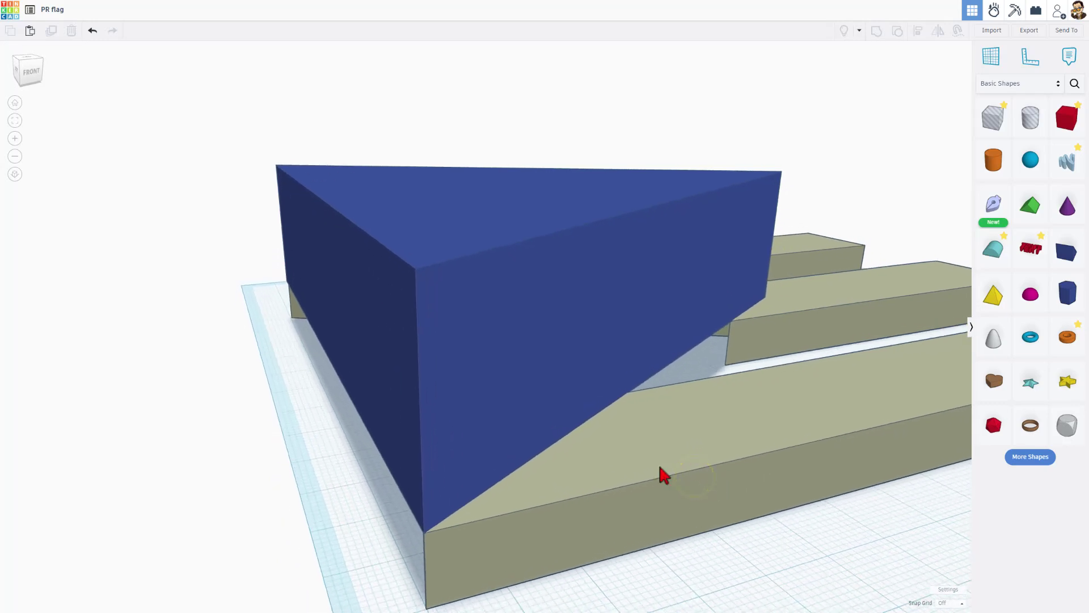
Step: Drop the blue wedge onto the tan stripes block and set its height to 10 mm
left_click(560, 321)
key("d")
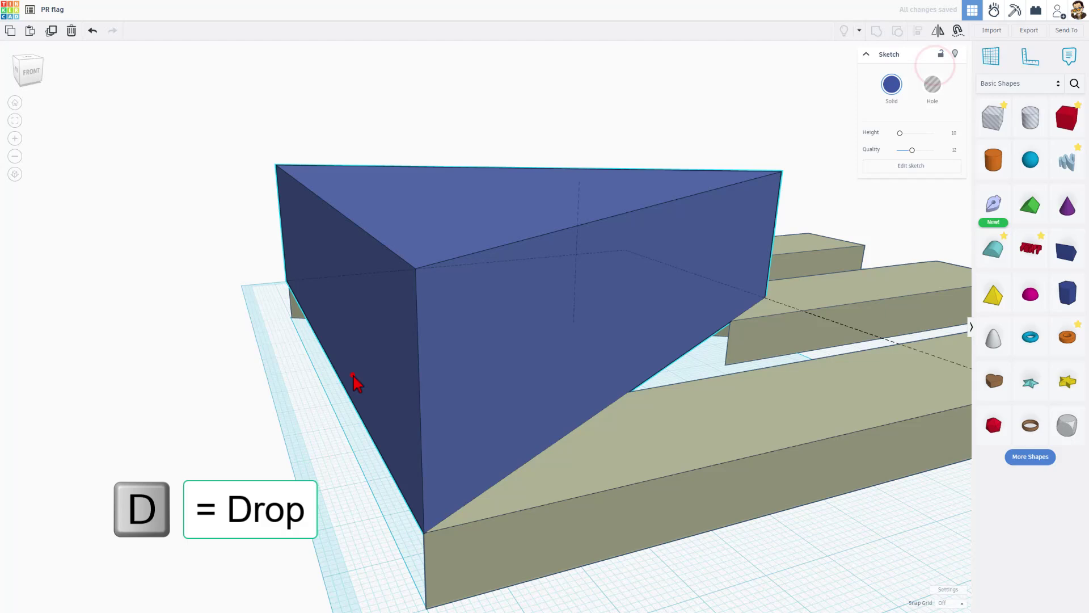
left_click(285, 446)
left_click(357, 377)
key("d")
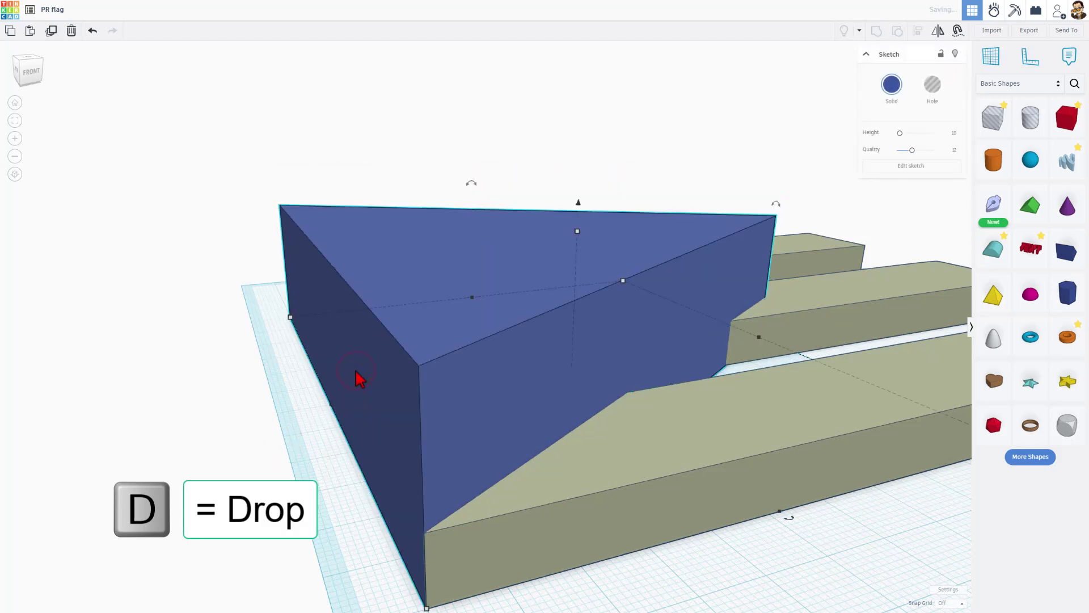
left_click(664, 473)
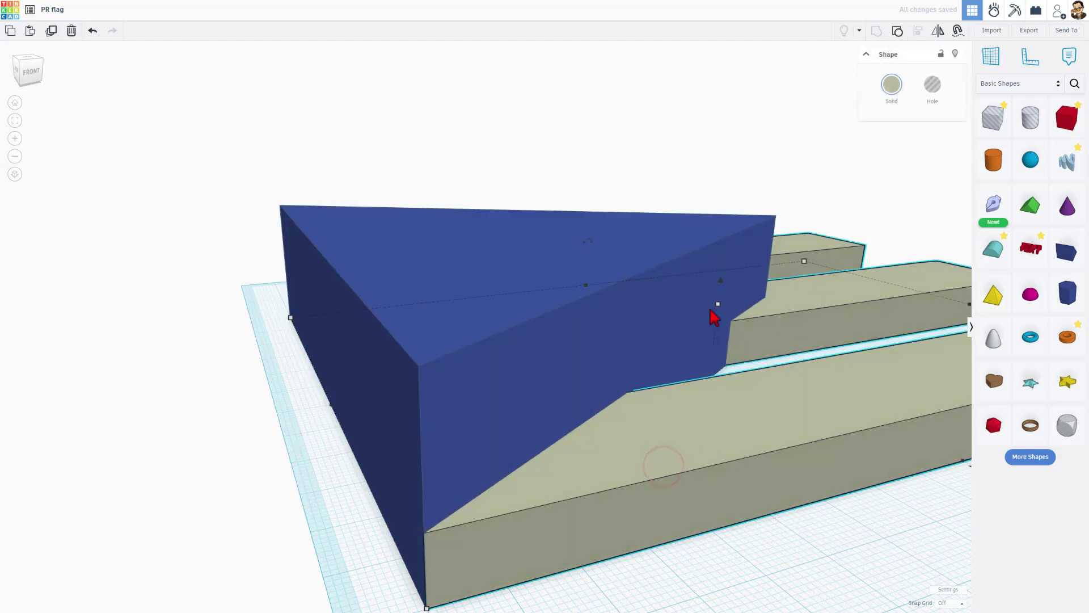
left_click(627, 308)
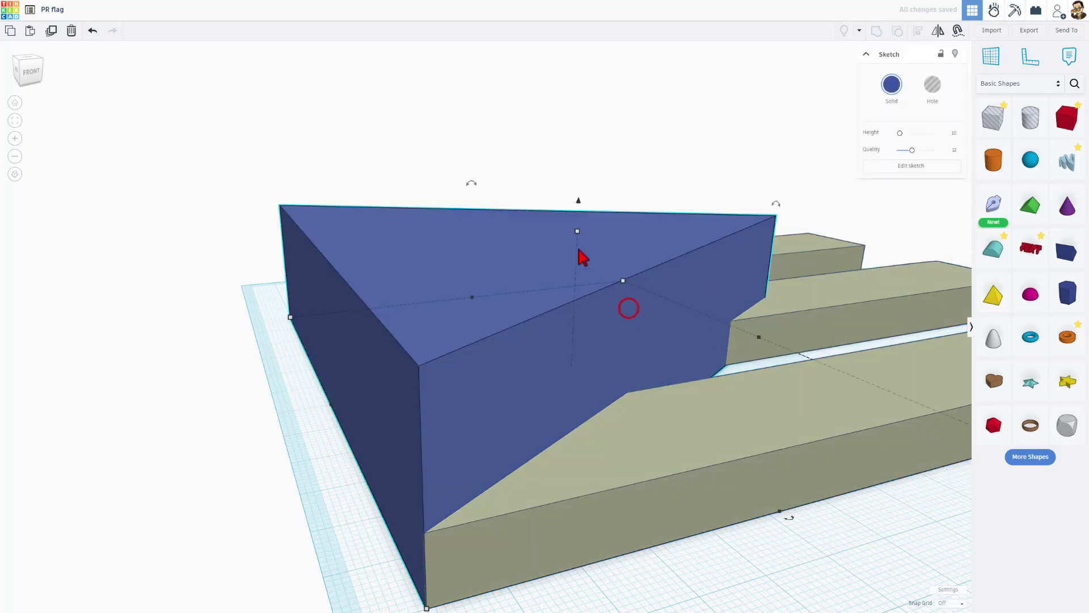
left_click(577, 232)
left_click(616, 301)
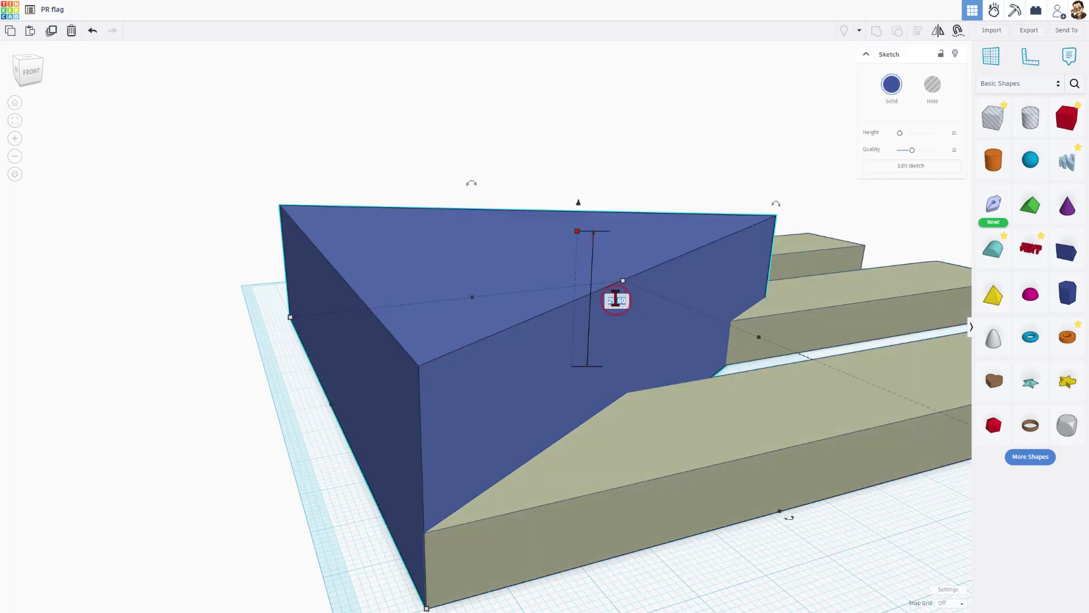
key("Return")
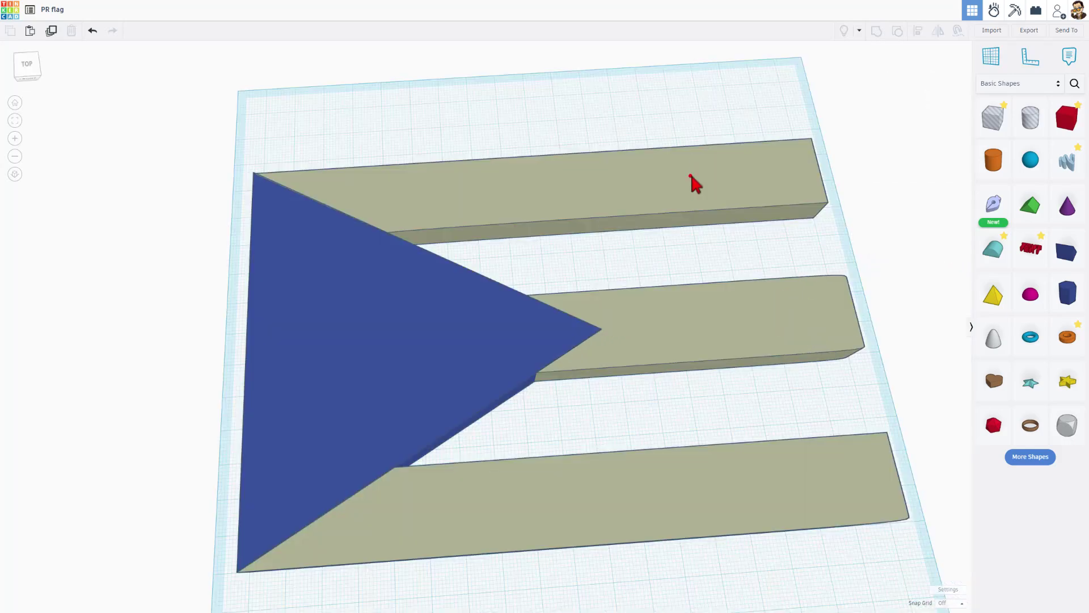
Step: Give the three flag stripes a custom bright red solid colour
left_click(689, 173)
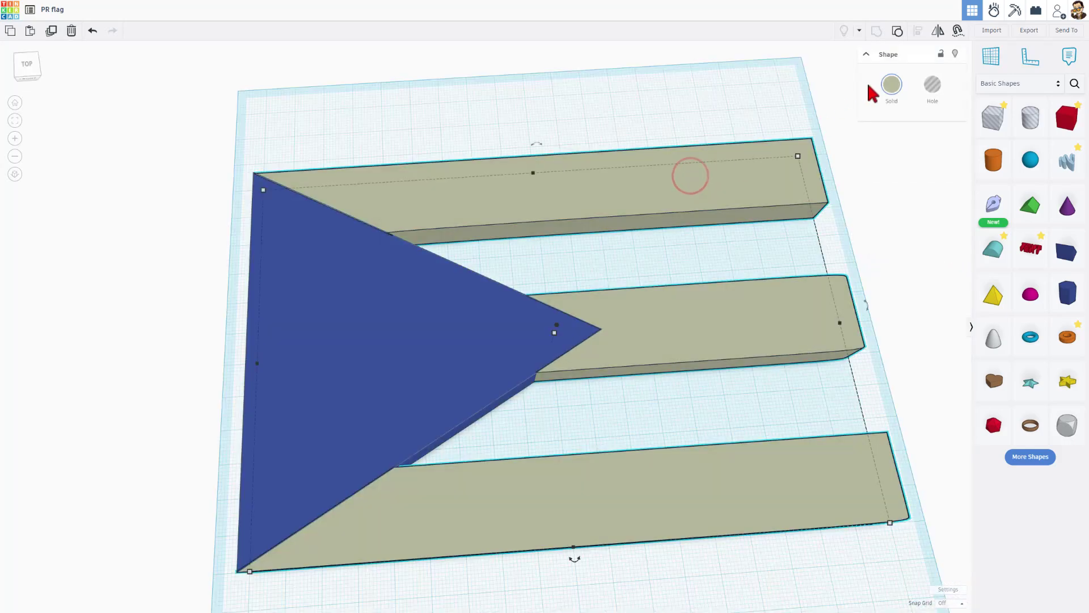
left_click(892, 87)
left_click(836, 168)
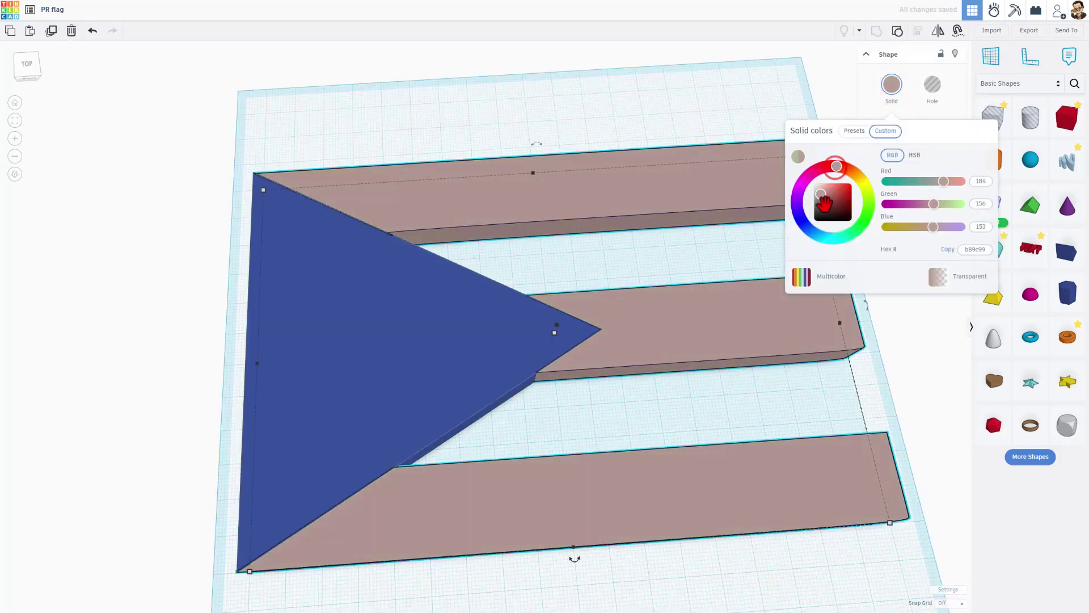
left_click_drag(824, 200, 890, 136)
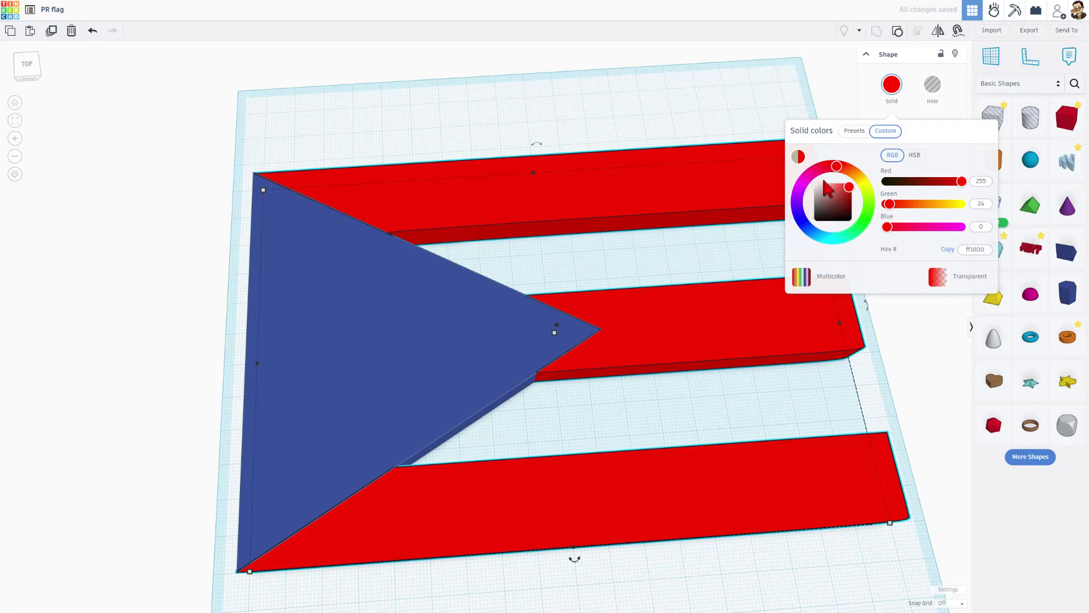
left_click_drag(838, 167, 836, 170)
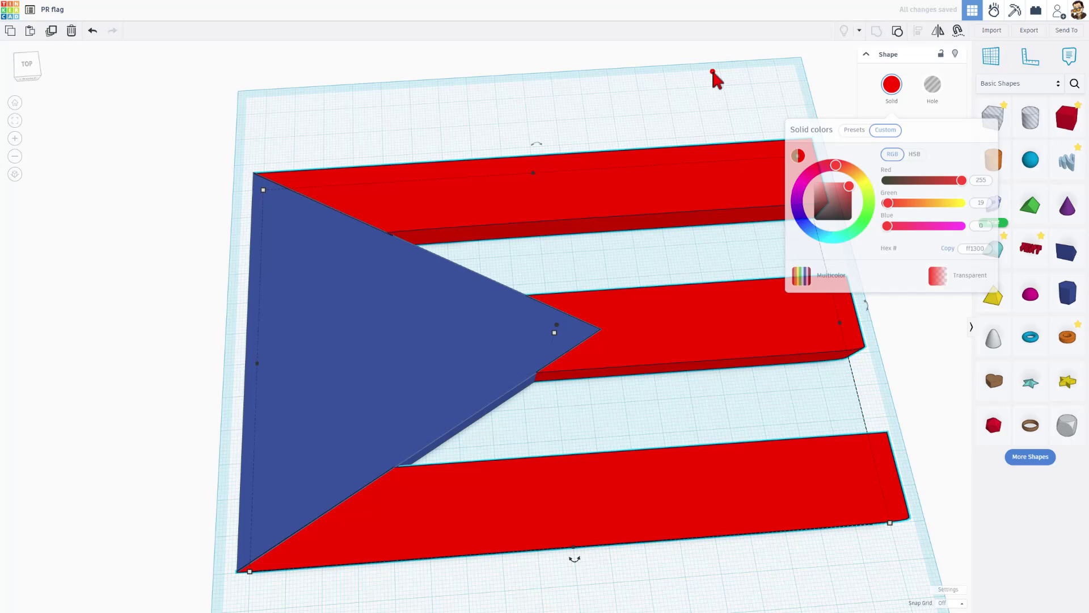
left_click(712, 68)
right_click_drag(675, 270, 656, 332)
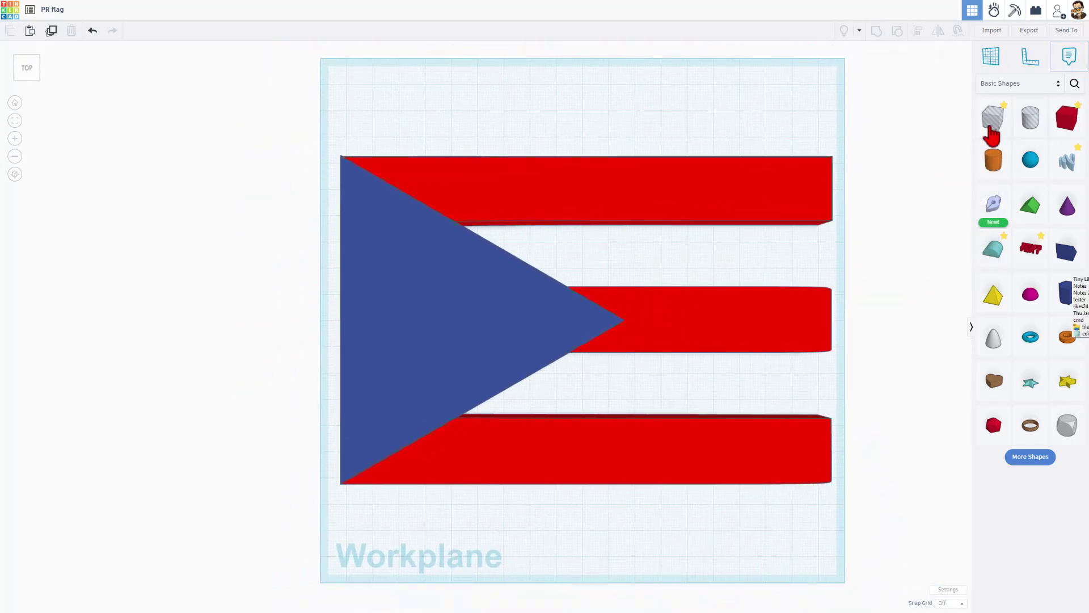
Step: Place a new sketch on the flag and outline the band between the top two red stripes
left_click(992, 206)
left_click(528, 292)
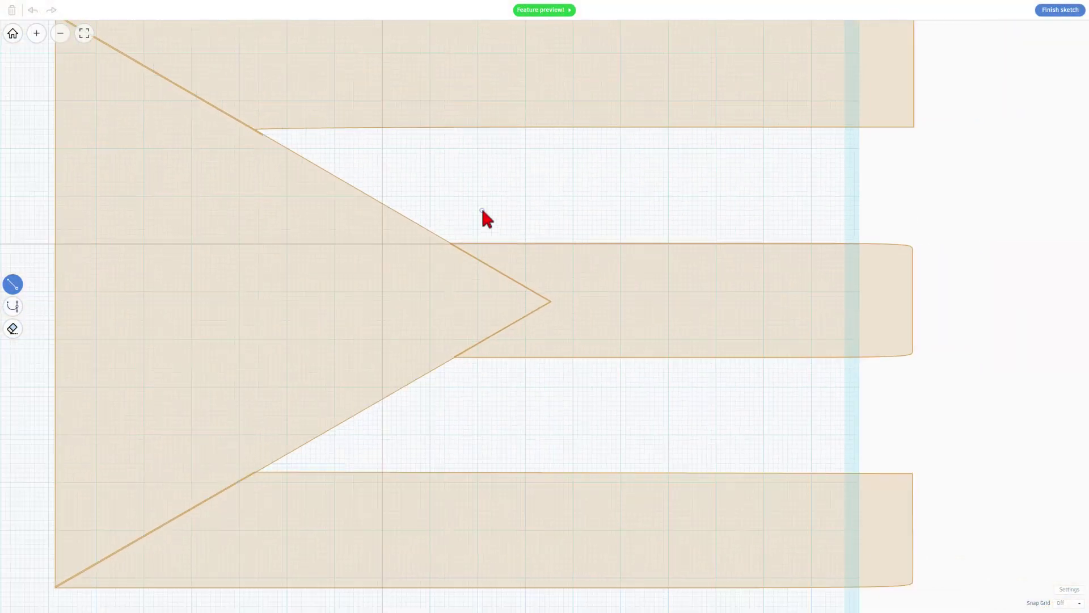
left_click(1065, 602)
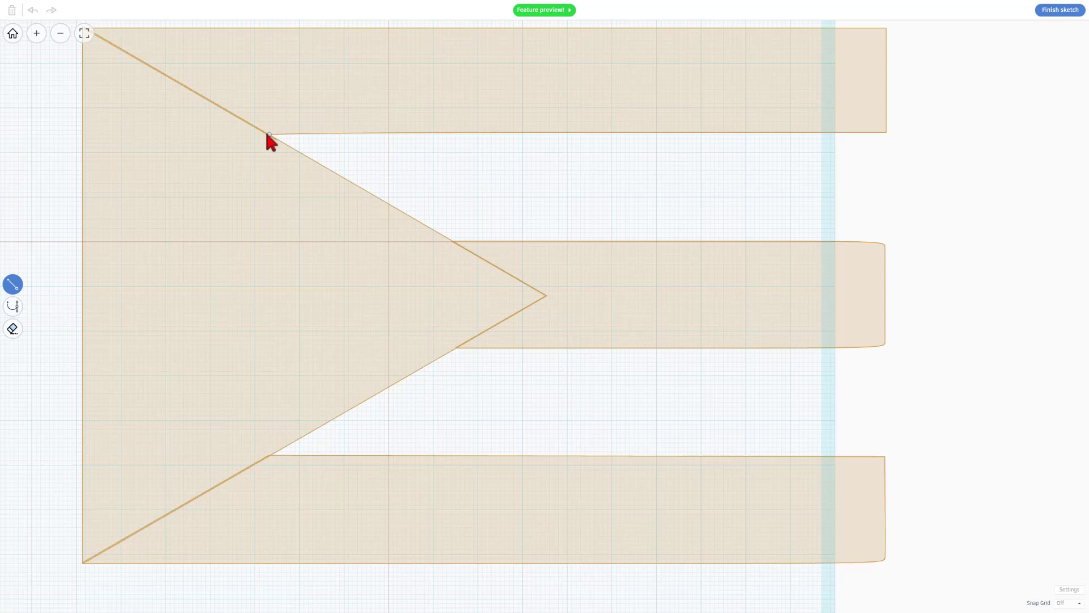
scroll(270, 136, "up", 2)
scroll(269, 136, "up", 2)
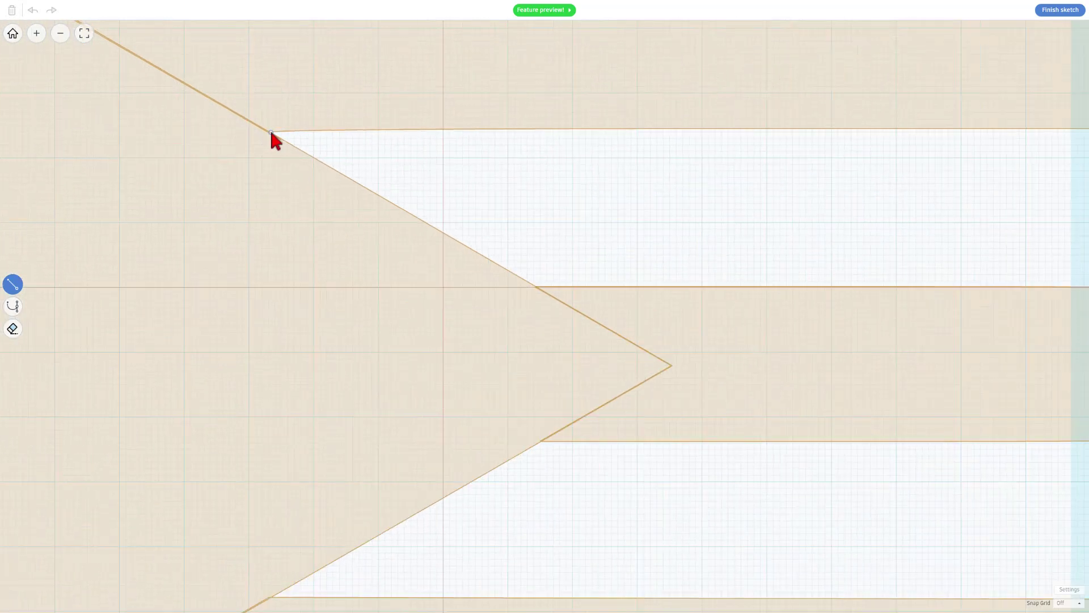
left_click(271, 132)
left_click(536, 288)
scroll(597, 255, "down", 2)
scroll(604, 255, "down", 1)
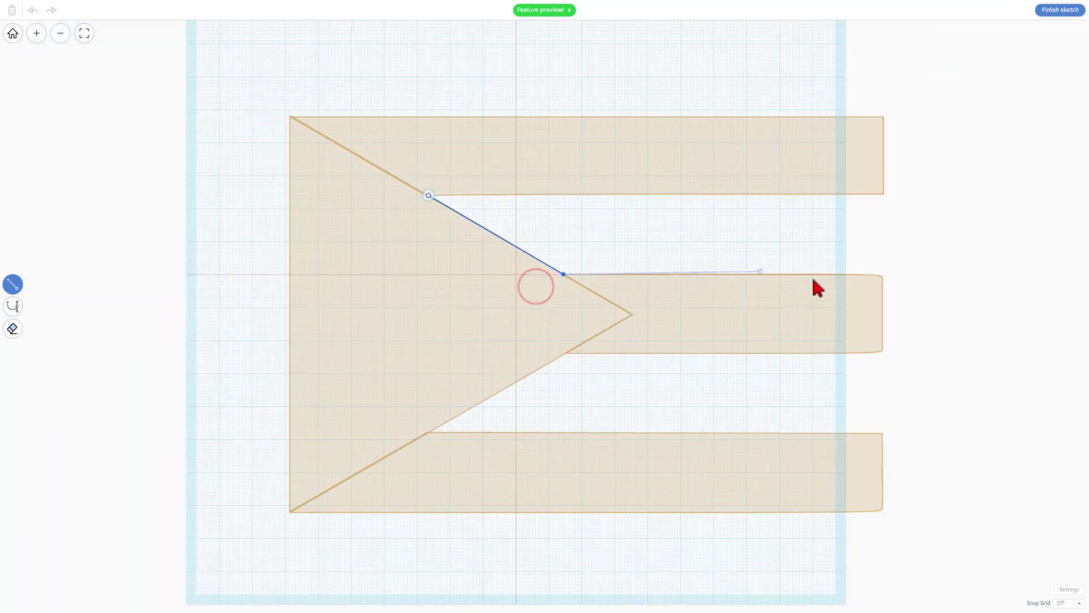
left_click(880, 274)
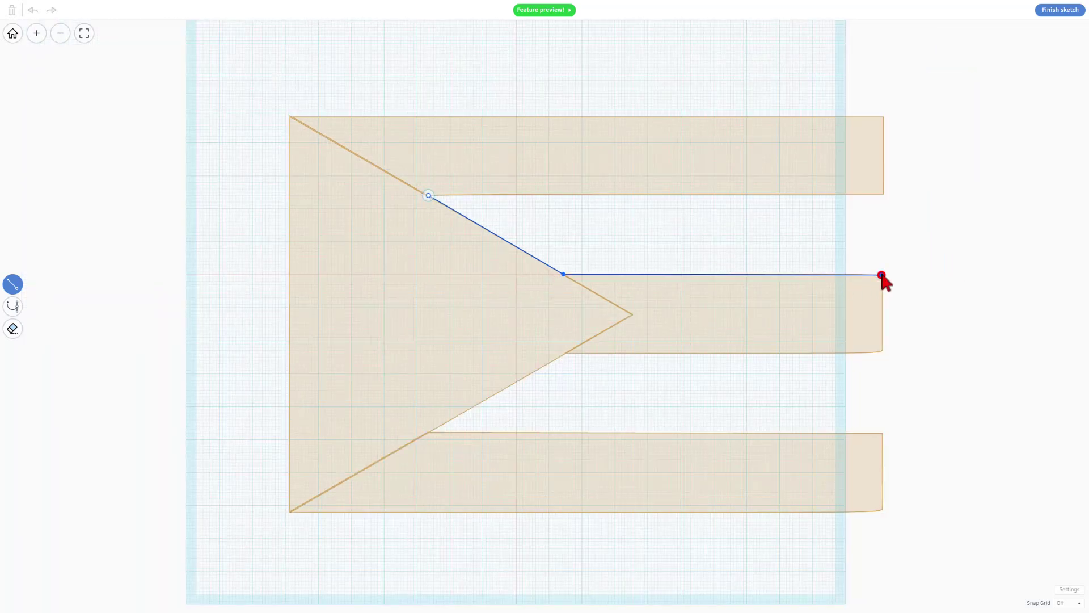
left_click(879, 194)
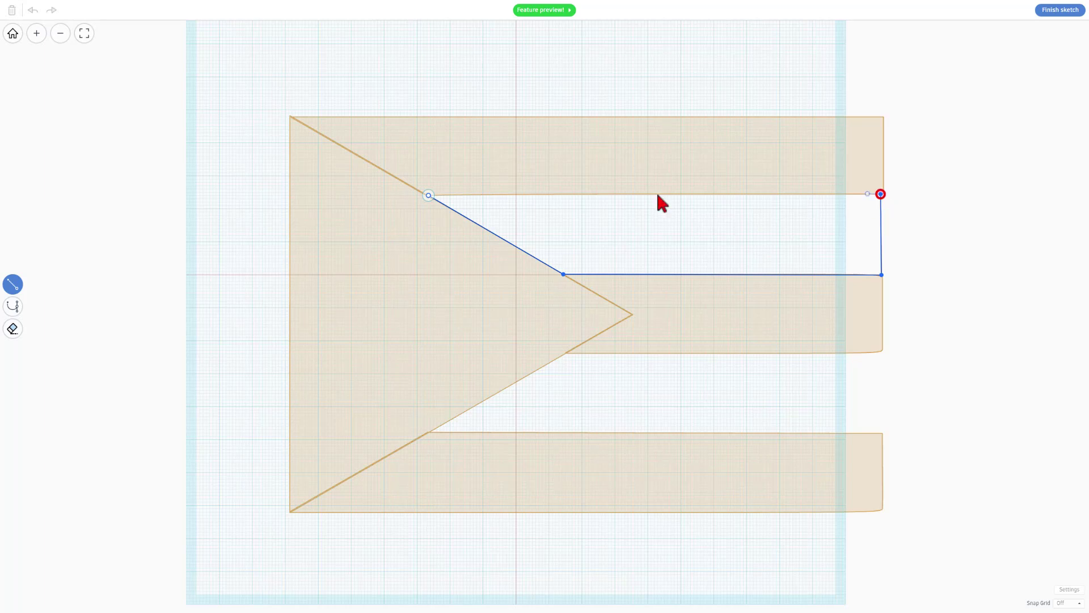
left_click(428, 195)
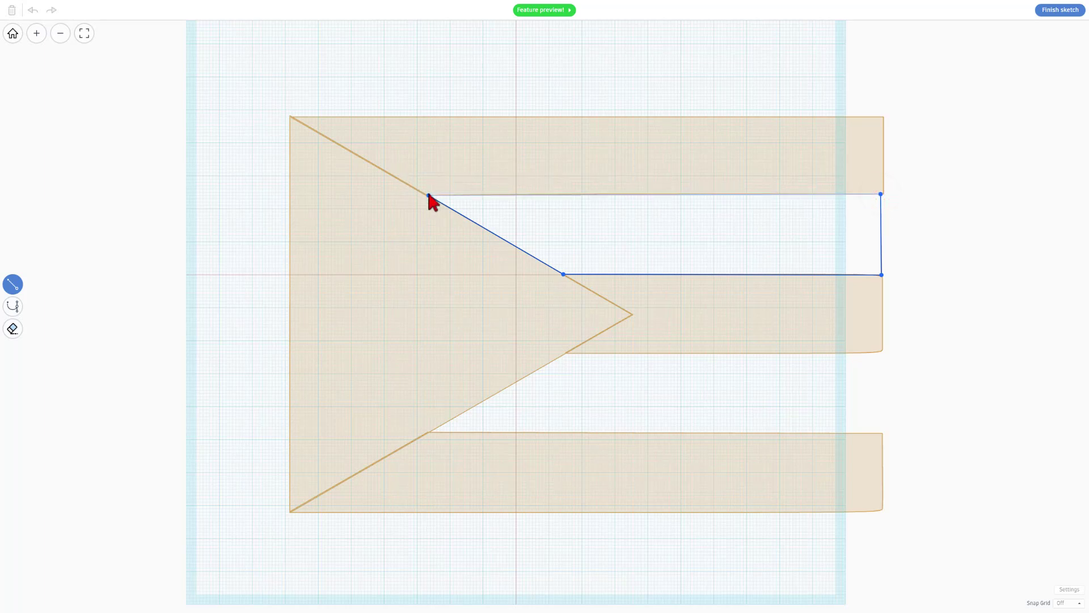
Step: Move the band's top-right and bottom-right corners onto the flag's right edge and finish the sketch
left_click(882, 236)
scroll(889, 229, "up", 2)
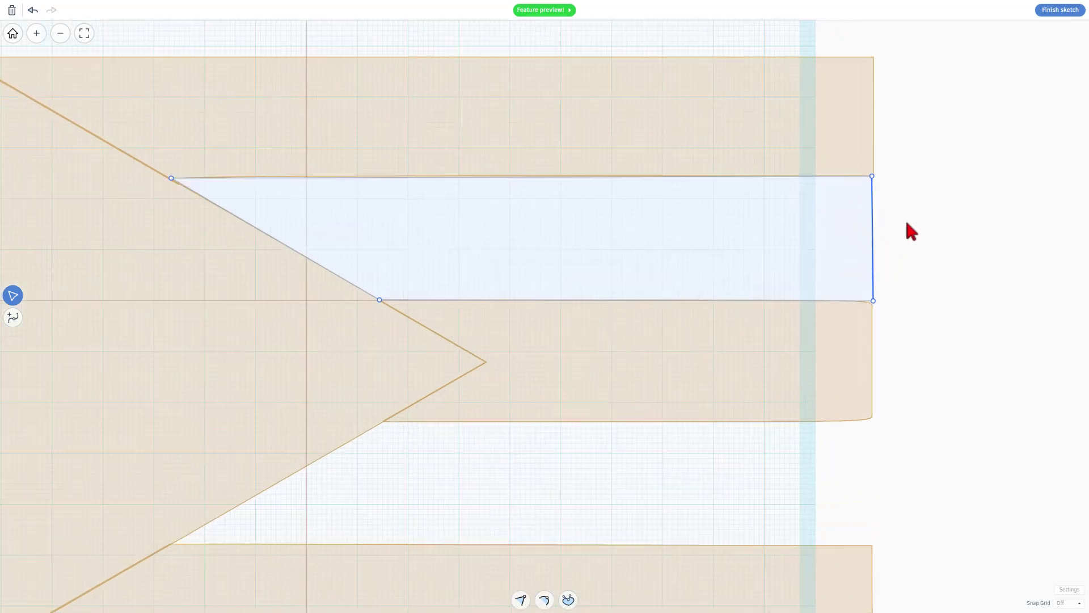
scroll(907, 225, "up", 2)
left_click(859, 242)
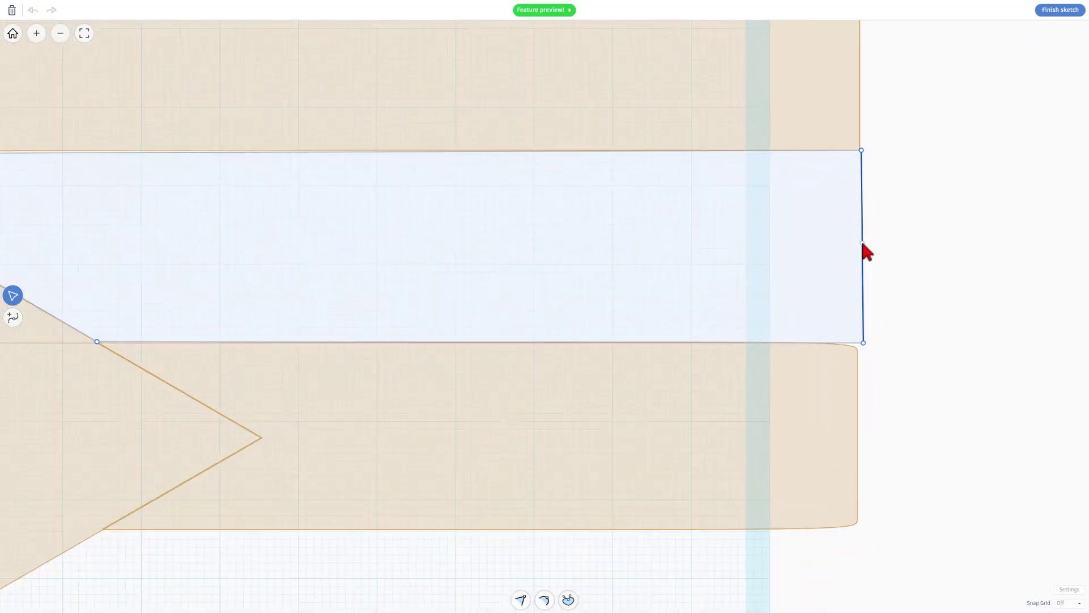
scroll(712, 344, "down", 1)
scroll(568, 345, "down", 2)
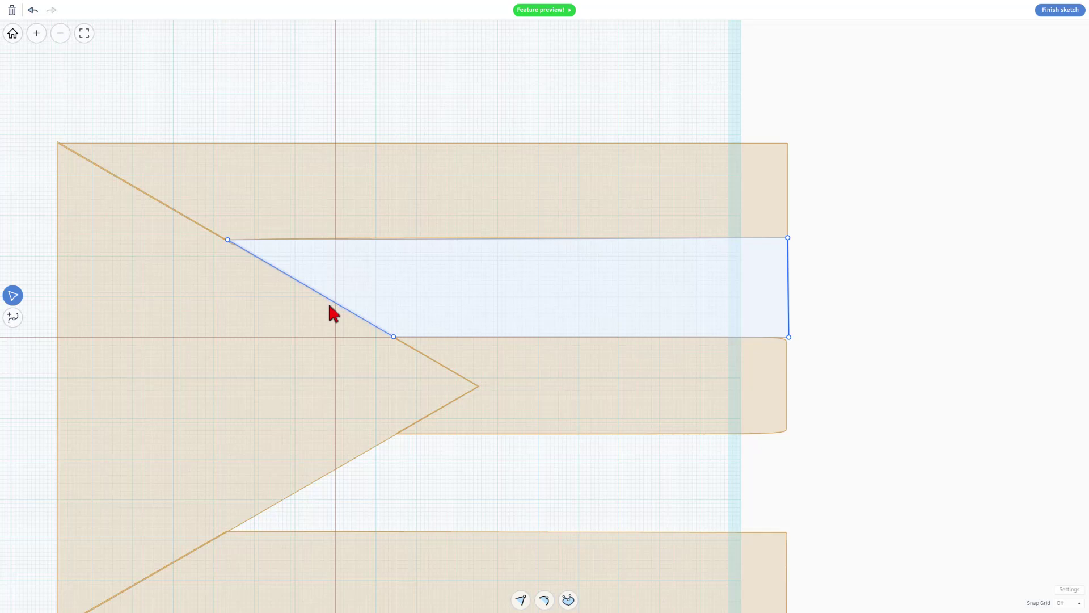
left_click_drag(784, 303, 790, 302)
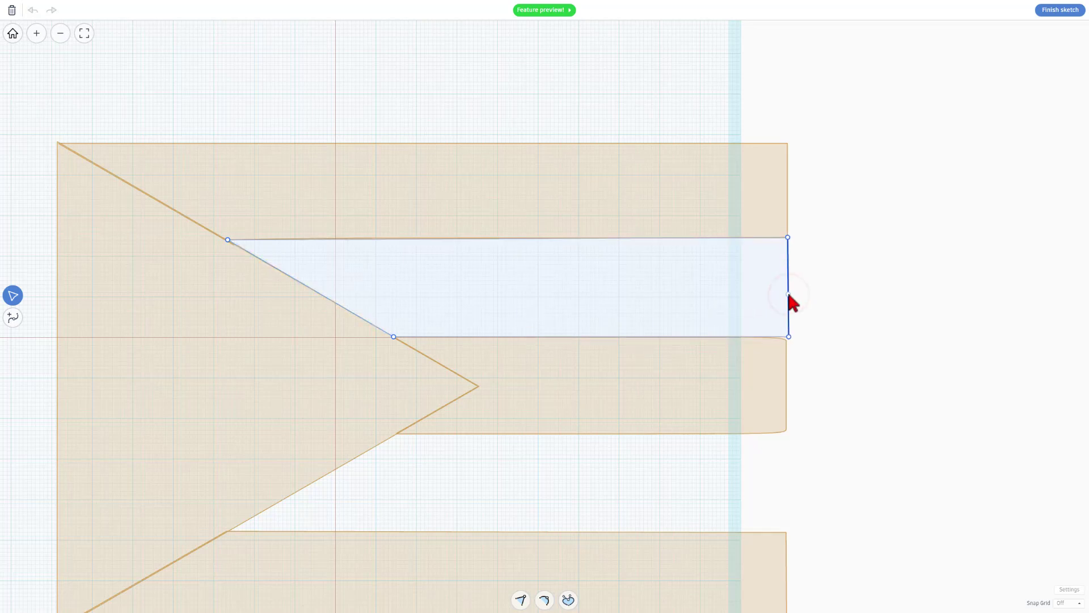
scroll(795, 338, "up", 2)
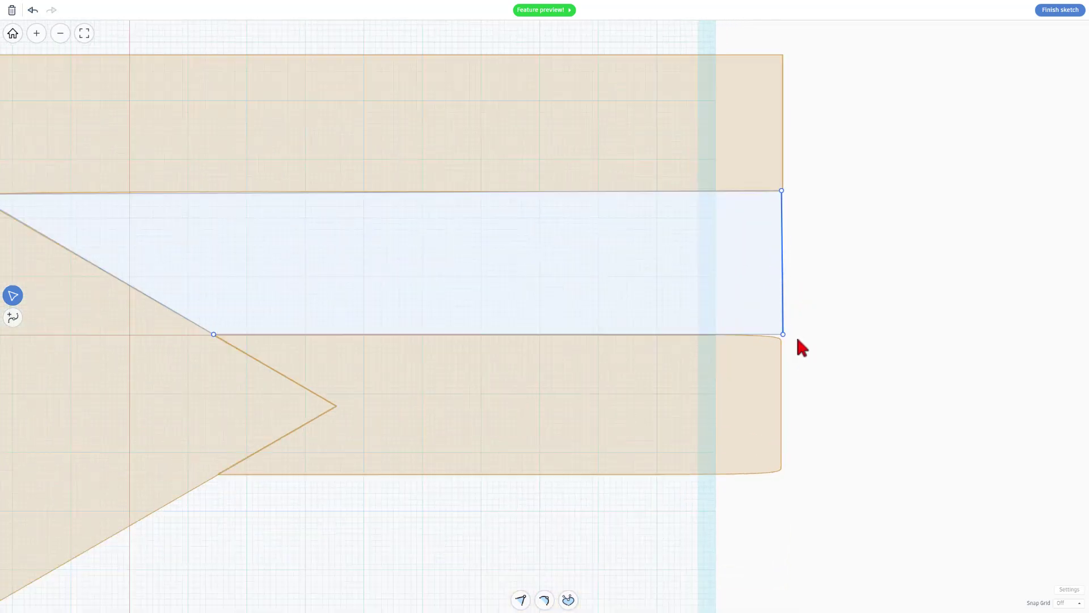
left_click(779, 333)
left_click_drag(780, 334, 779, 335)
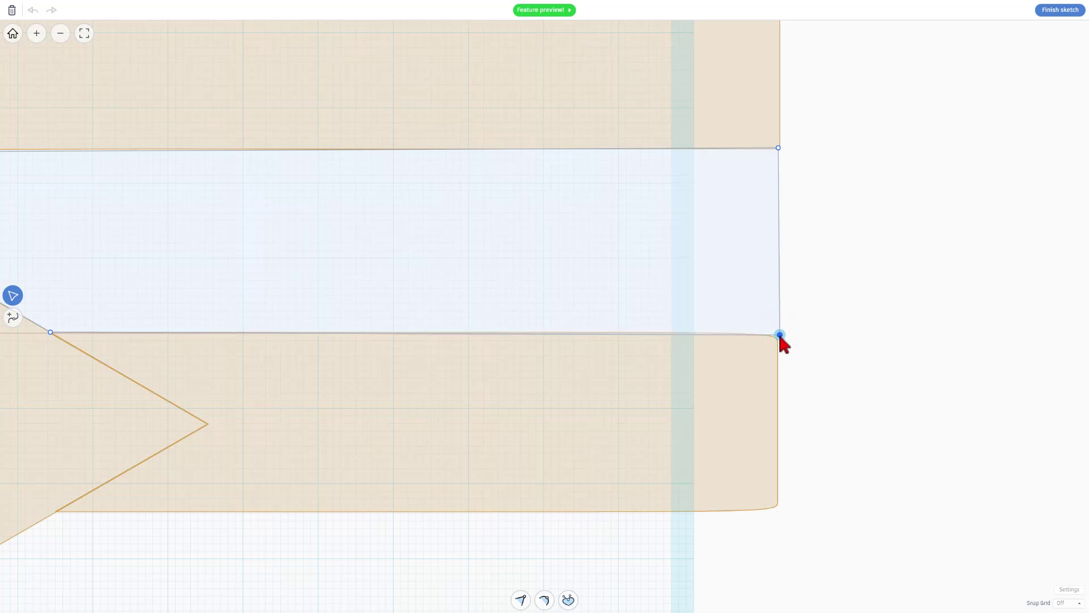
left_click_drag(778, 148, 778, 150)
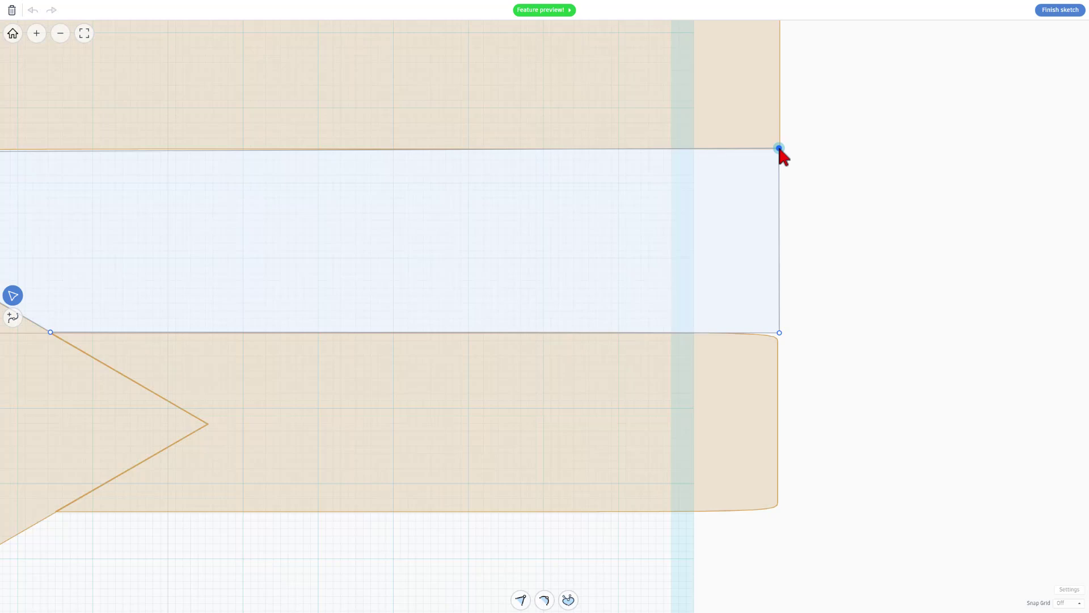
left_click_drag(779, 150, 780, 156)
key("f")
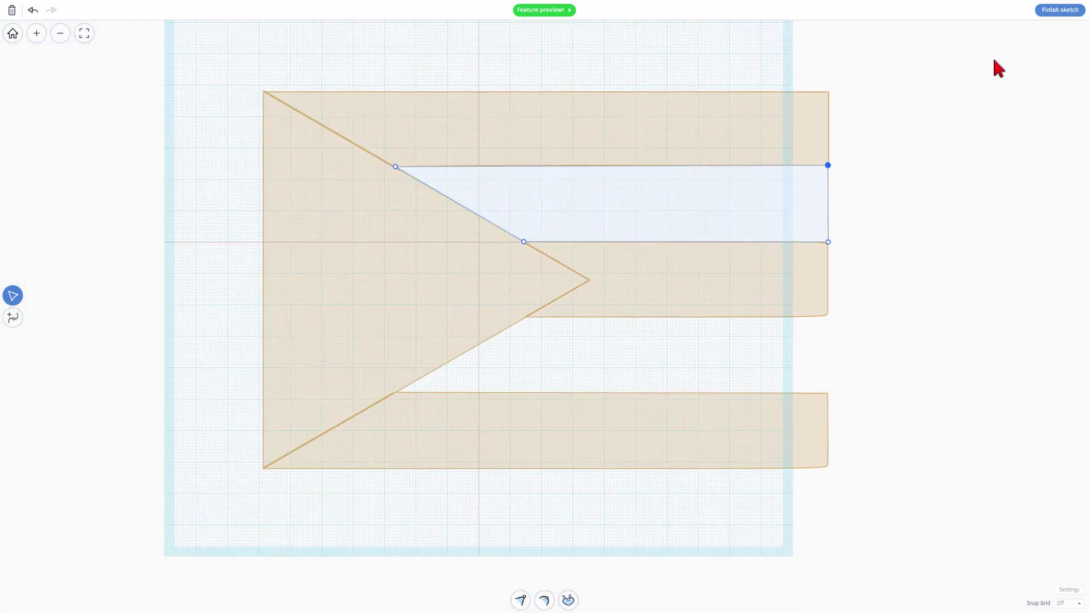
left_click(1055, 11)
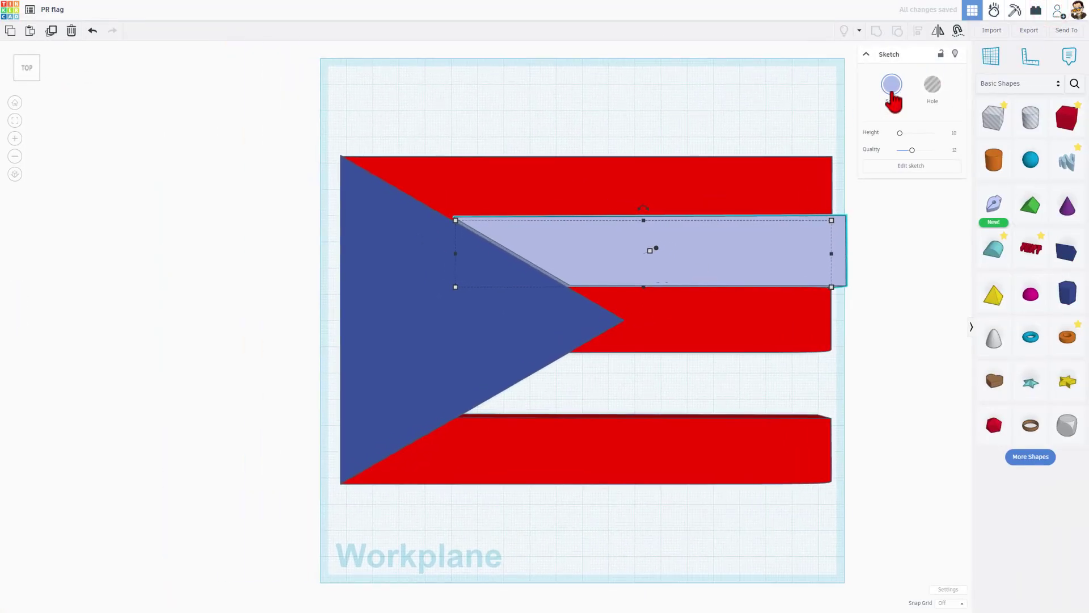
Step: Colour the new stripe shape white
left_click(891, 90)
left_click(967, 156)
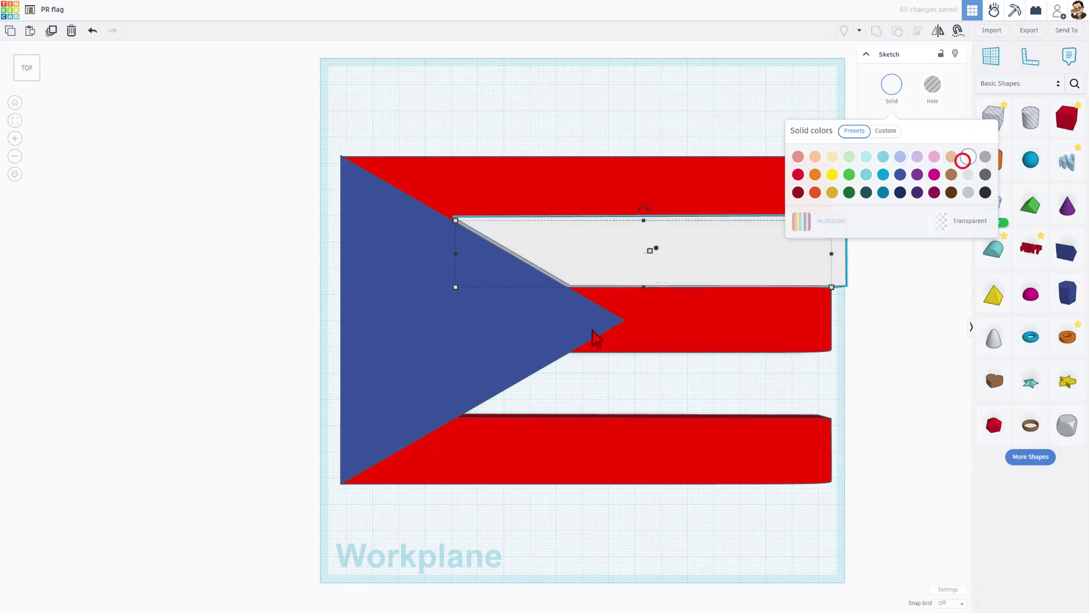
left_click(626, 400)
Step: Drop the white stripe down onto the flag
key("d")
right_click_drag(706, 377, 546, 218)
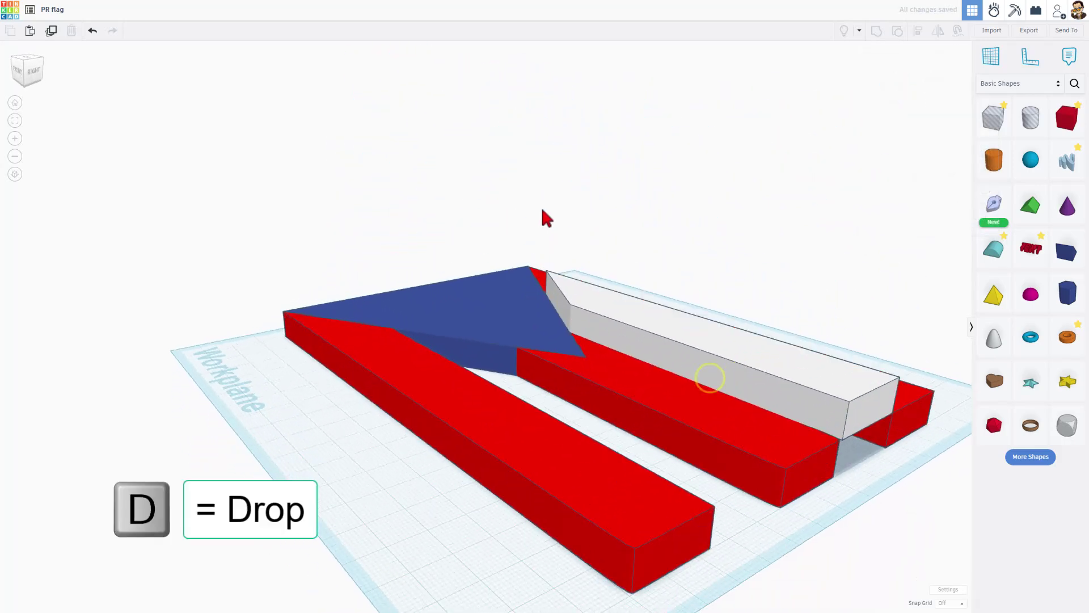
left_click(738, 337)
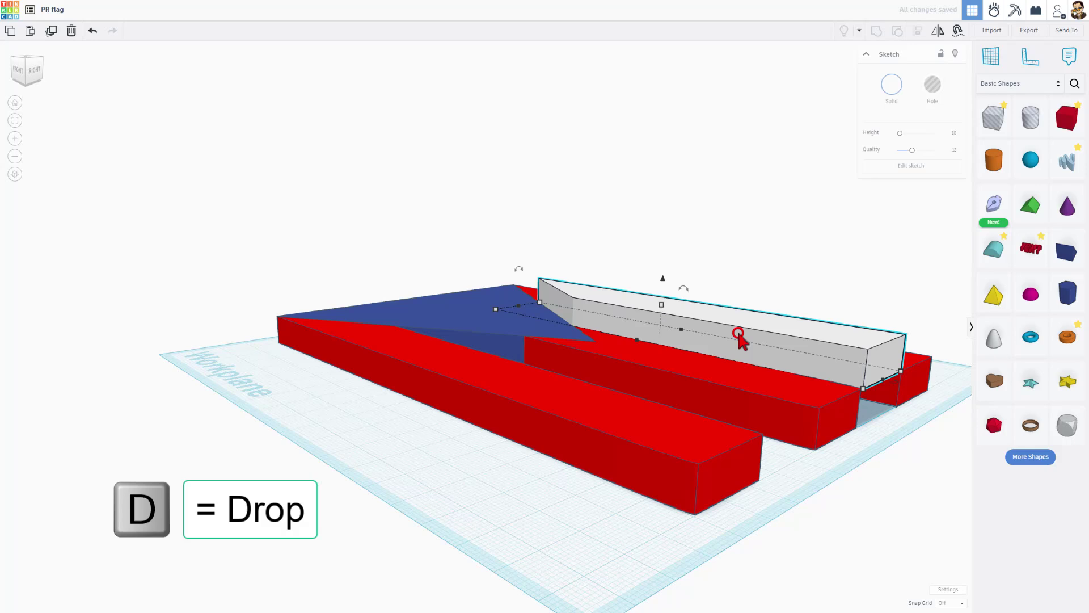
key("d")
right_click_drag(710, 394, 703, 386)
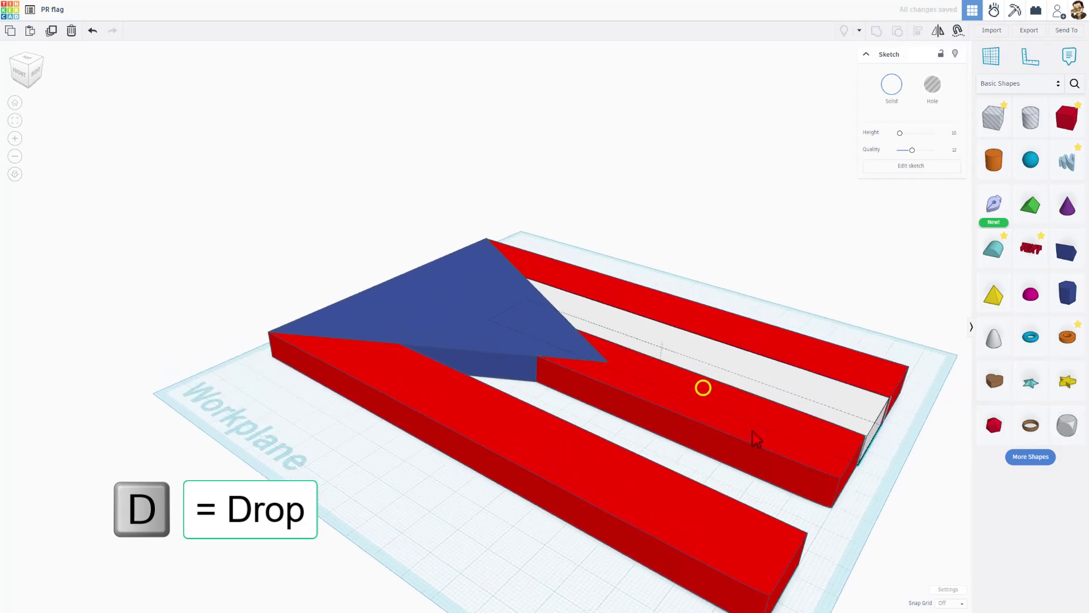
left_click(665, 413)
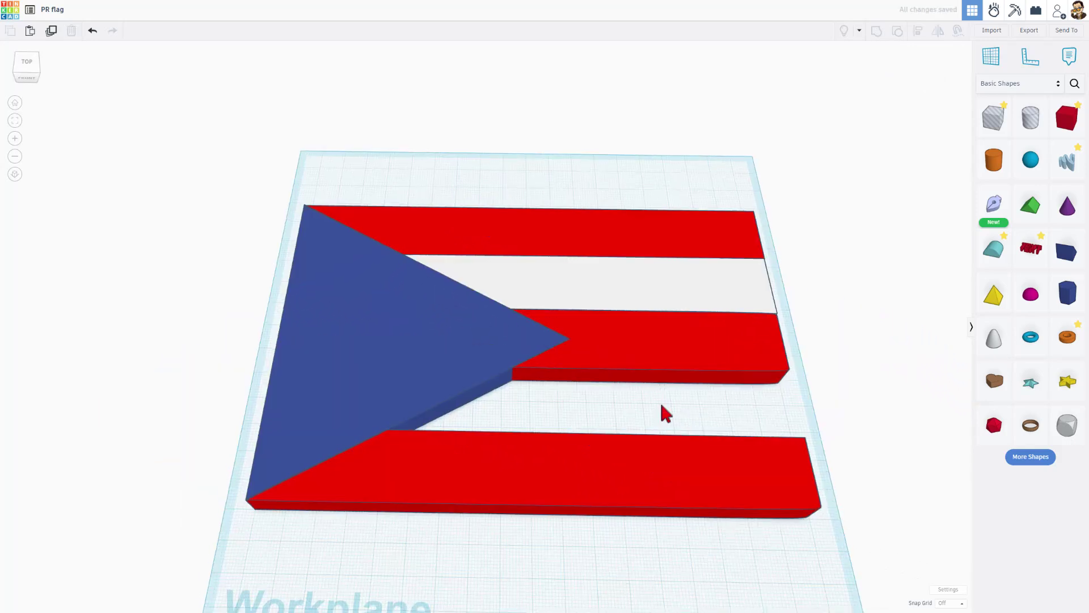
left_click(607, 281)
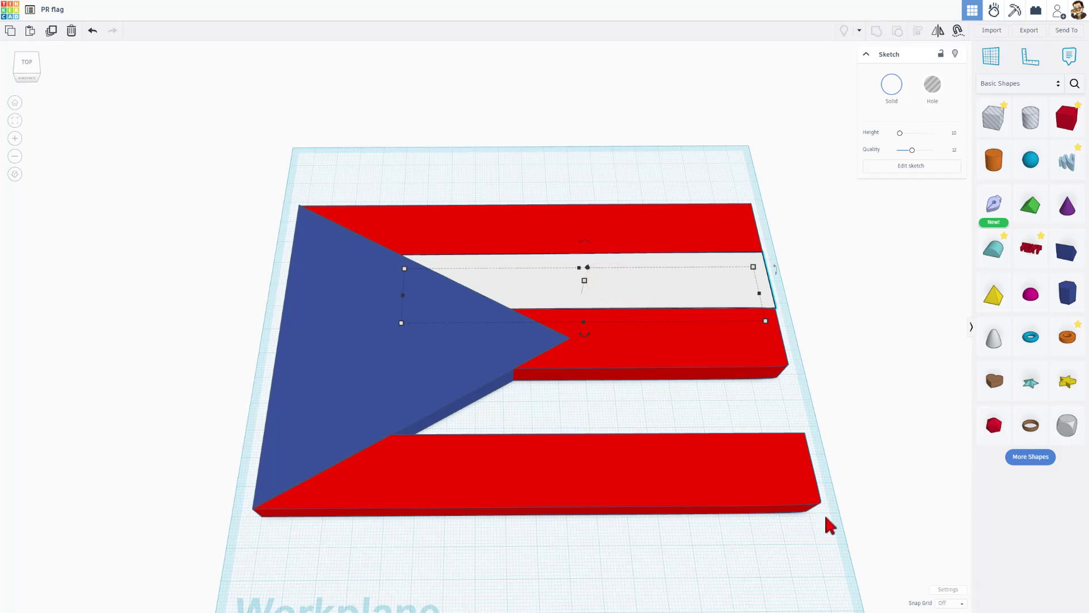
Step: Set the snap grid to 1 mm, then duplicate the white stripe and move the copy down
left_click(946, 602)
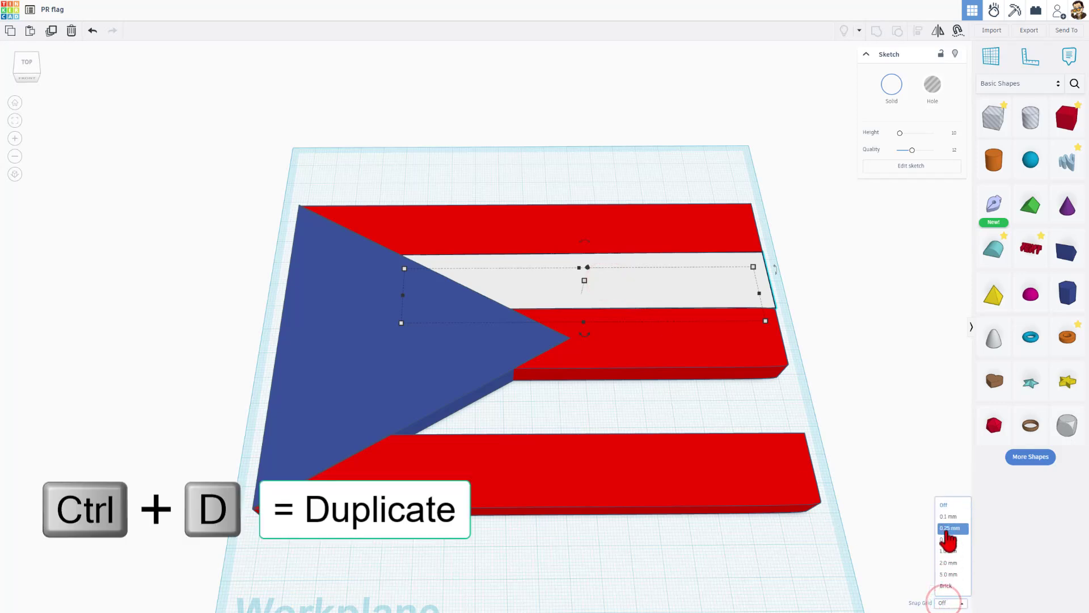
left_click(946, 549)
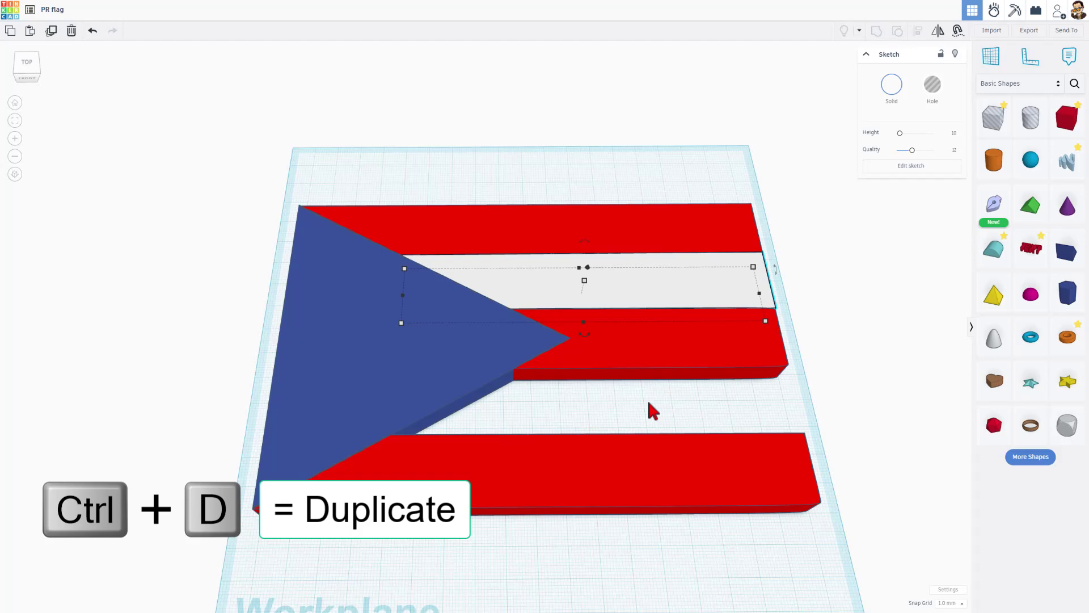
key("ctrl+d")
key("Down")
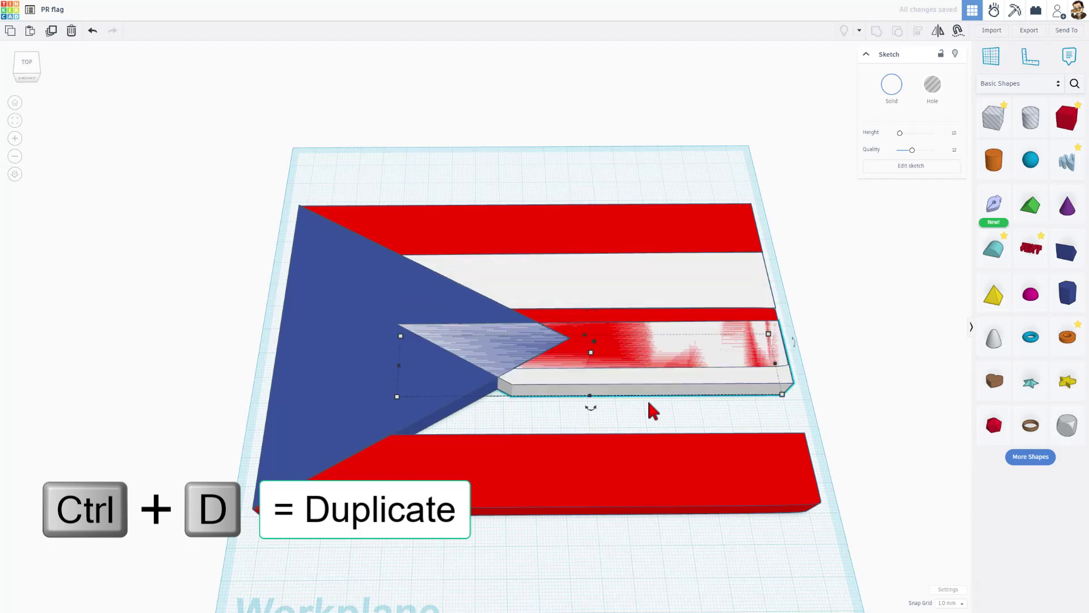
key("shift+Down")
Step: Drop the copy onto a workplane on the red stripe and mirror it into the lower band
right_click_drag(644, 280, 315, 244)
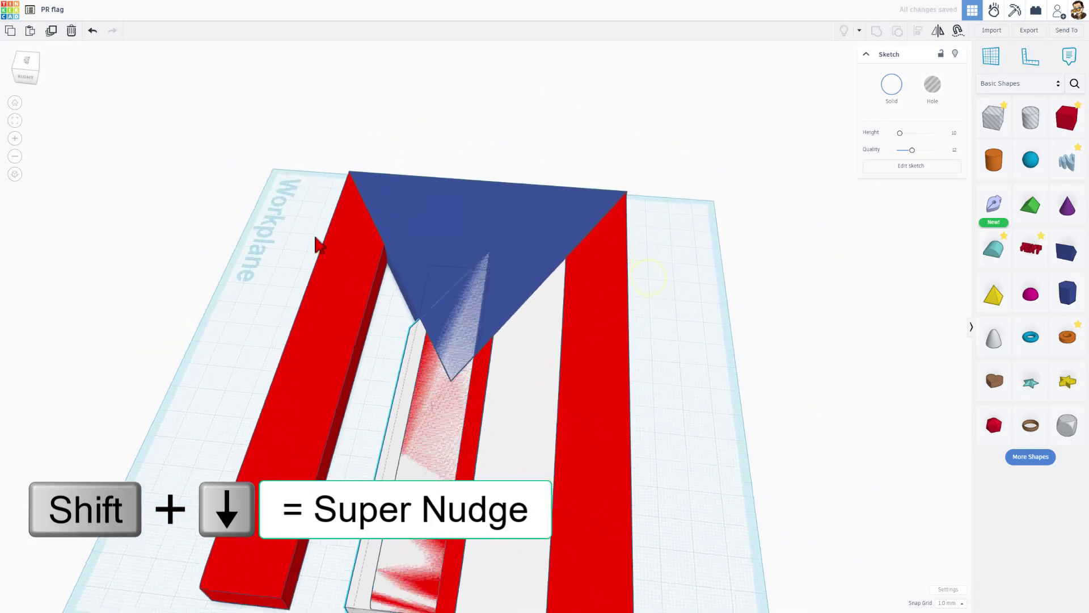
key("w")
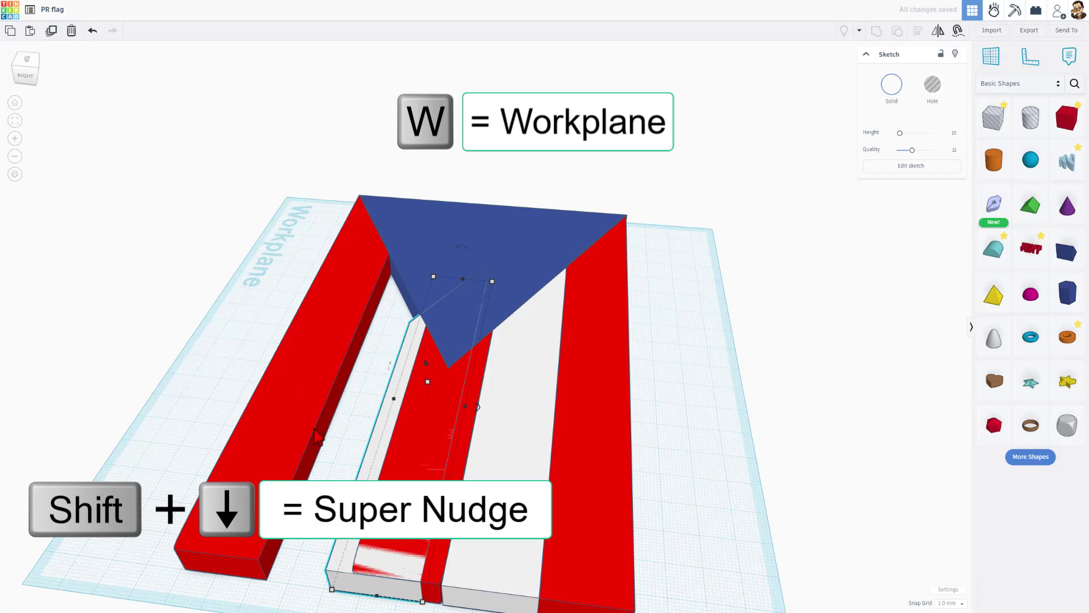
left_click(316, 436)
key("d")
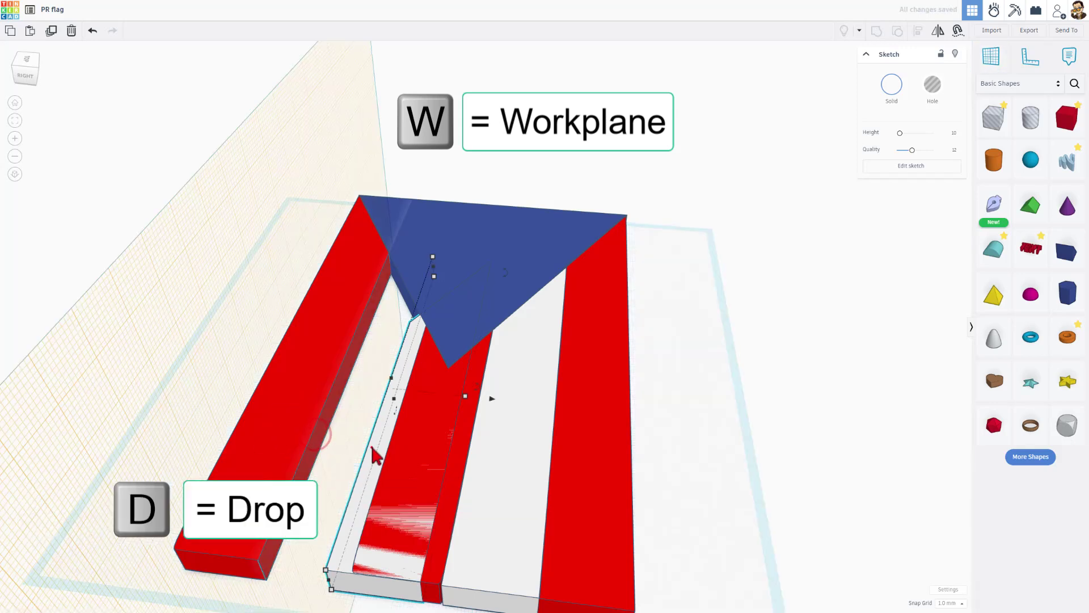
left_click(372, 449)
key("m")
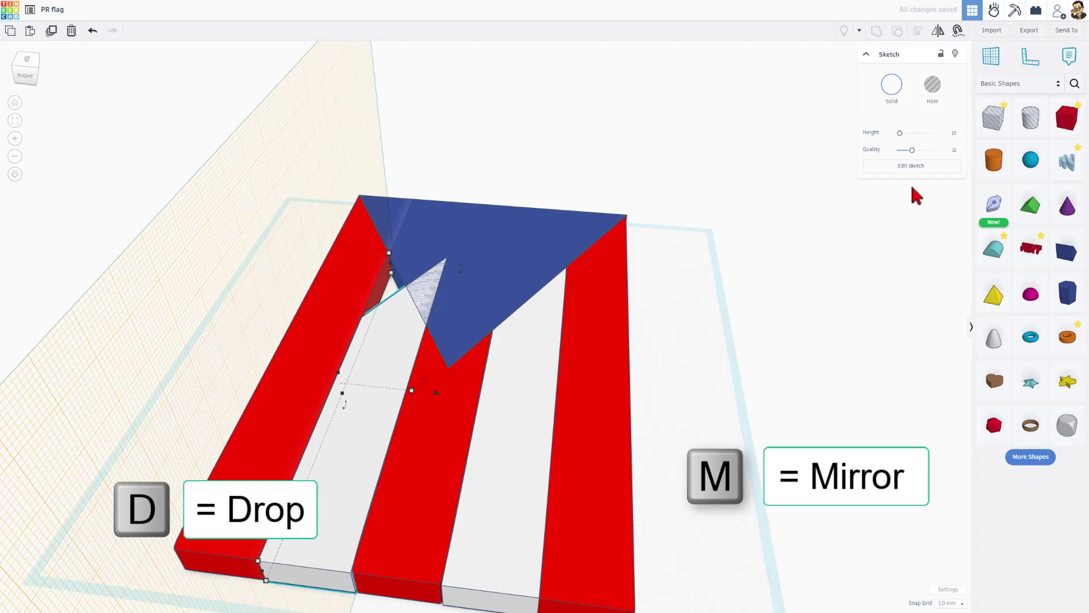
scroll(228, 469, "down", 1)
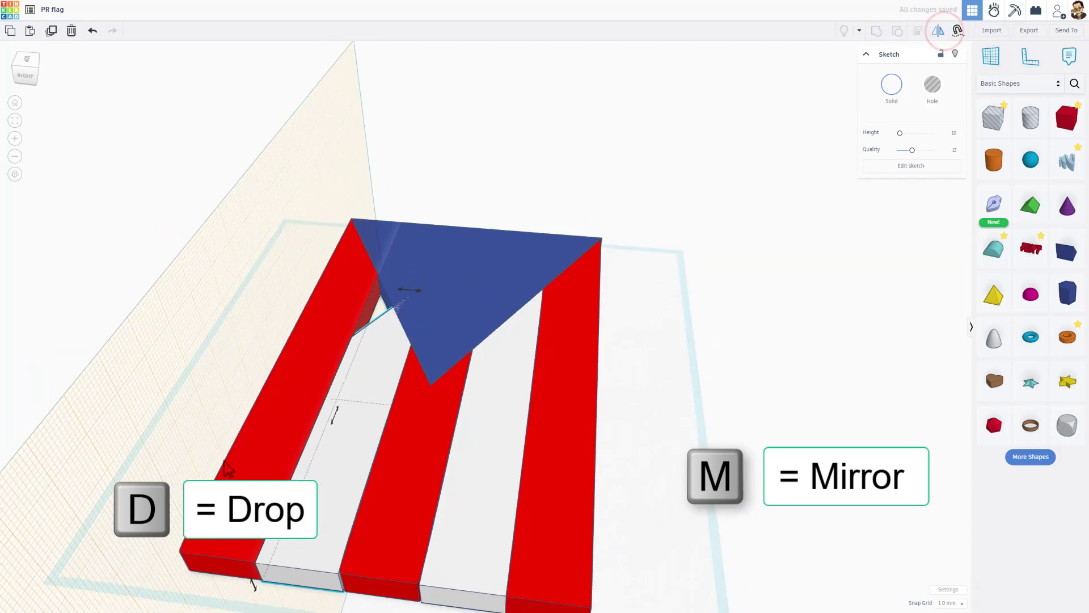
left_click(212, 346)
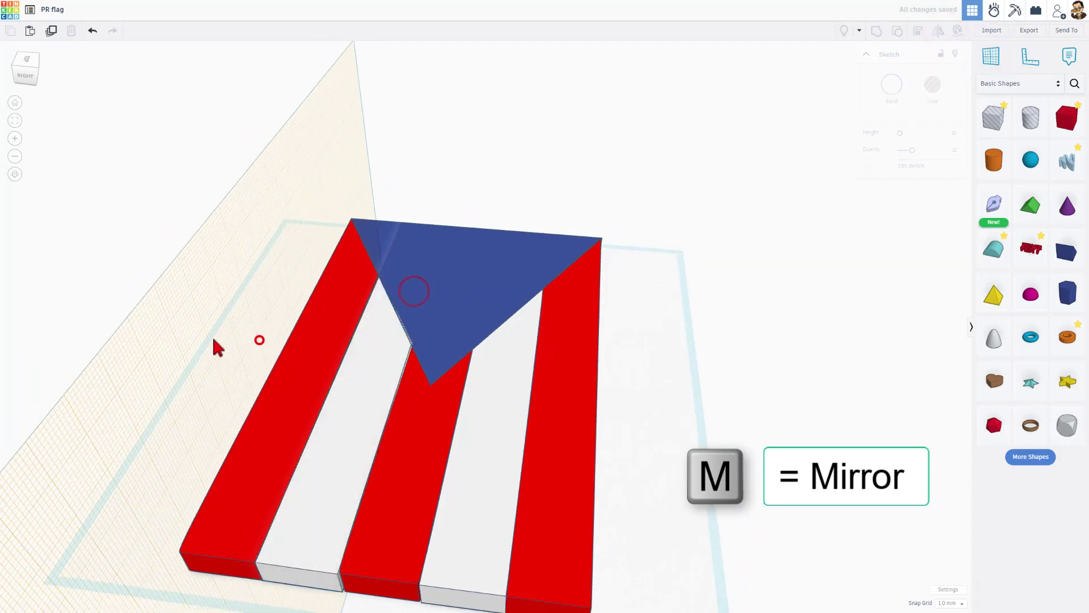
mouse_move(212, 345)
right_mouse_down()
mouse_move(497, 360)
mouse_move(550, 445)
mouse_move(474, 507)
mouse_move(432, 348)
mouse_move(445, 412)
right_mouse_up()
mouse_move(440, 493)
right_mouse_down()
mouse_move(485, 535)
mouse_move(387, 483)
mouse_move(453, 475)
mouse_move(232, 376)
right_mouse_up()
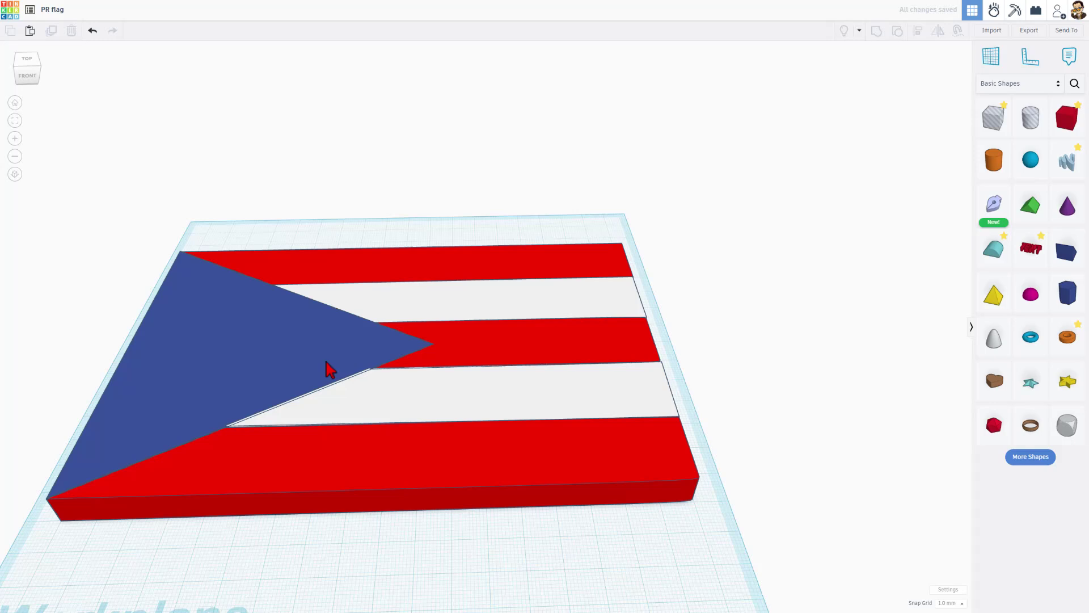
Step: Add a white star on the blue triangle and rotate it about 21 degrees
left_click(1067, 381)
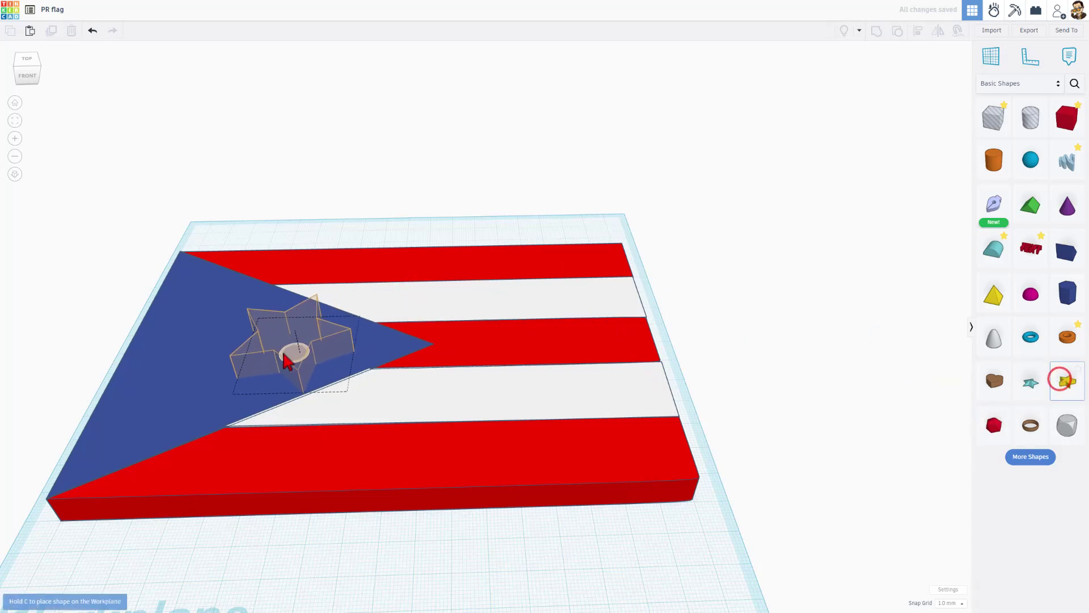
left_click(220, 351)
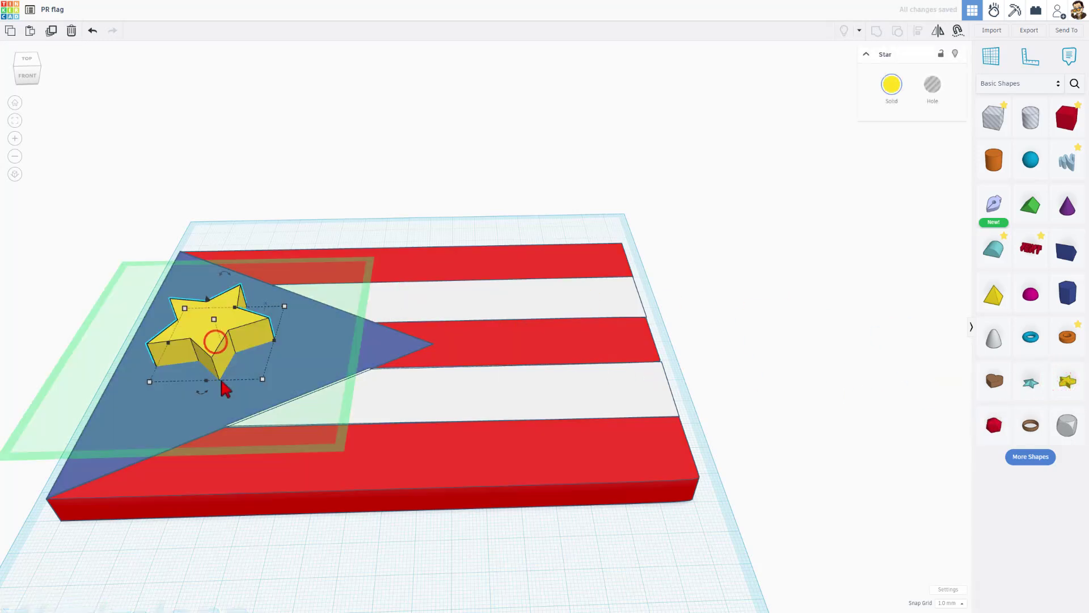
left_click(888, 84)
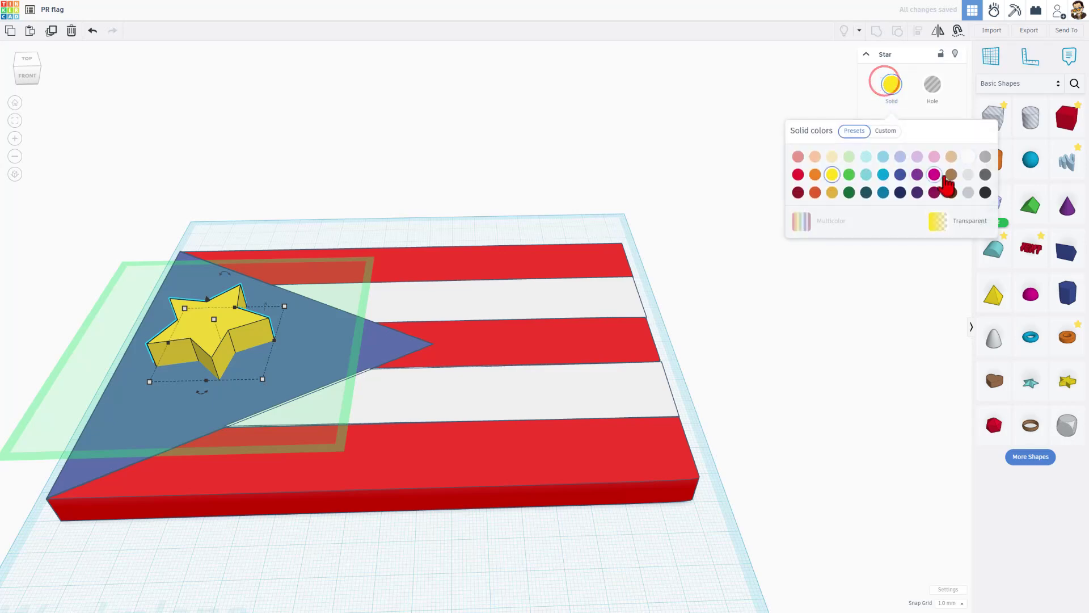
left_click(968, 156)
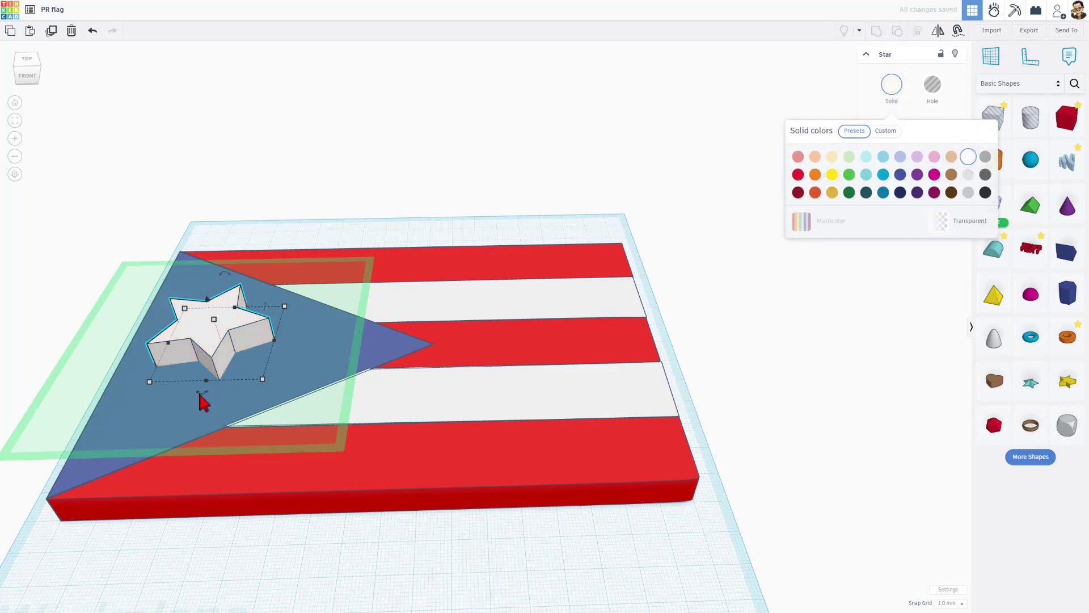
right_click_drag(195, 419, 199, 428)
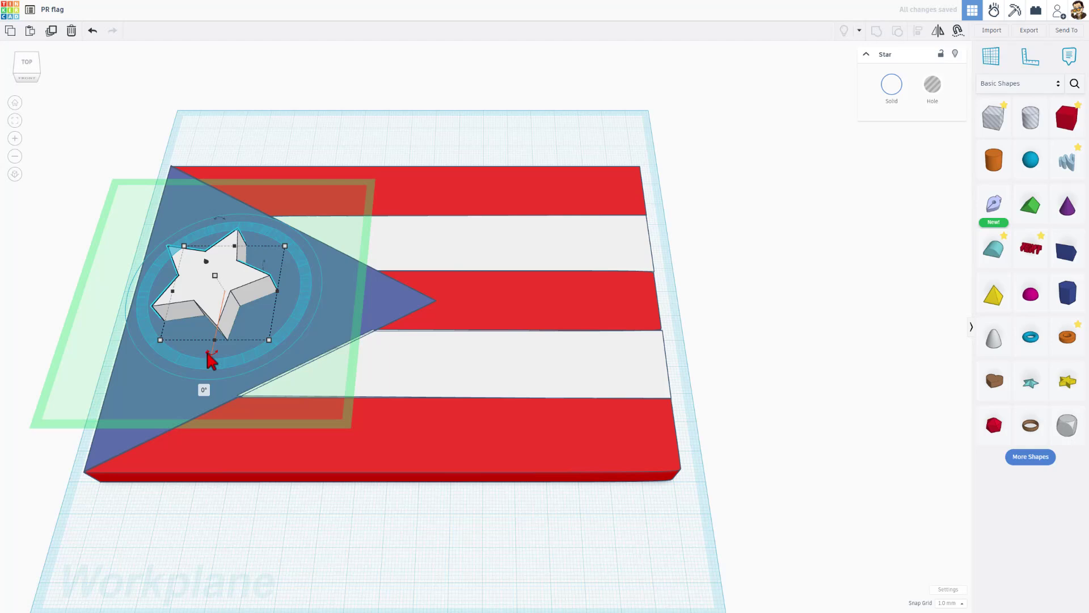
left_click_drag(210, 360, 243, 407)
Step: Center the star on the blue triangle with the Align tool
left_click(89, 313)
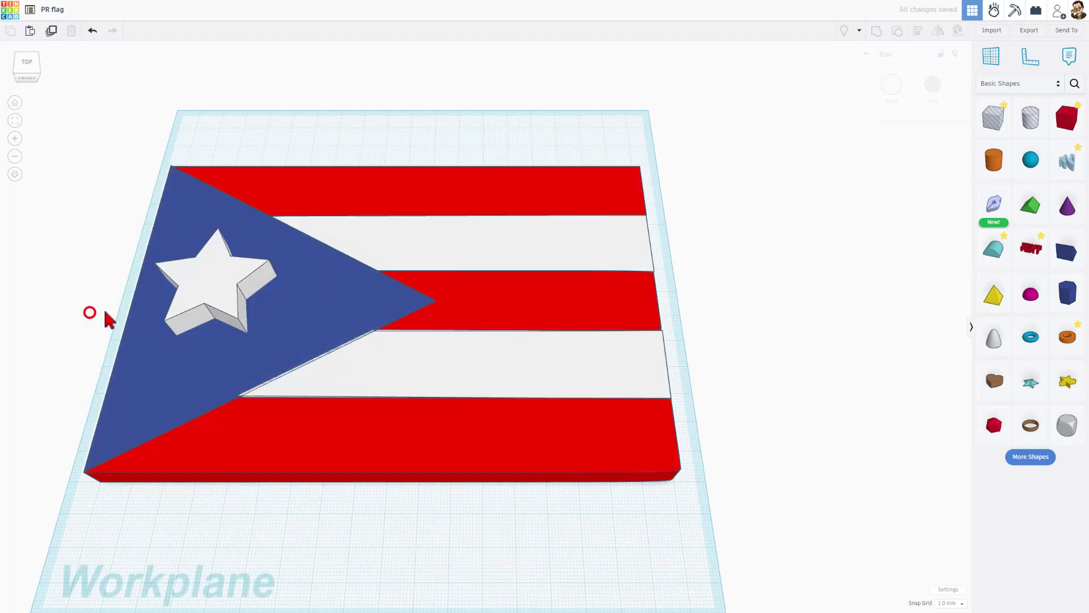
right_click_drag(104, 315, 122, 333)
left_click(198, 350)
left_click(64, 354)
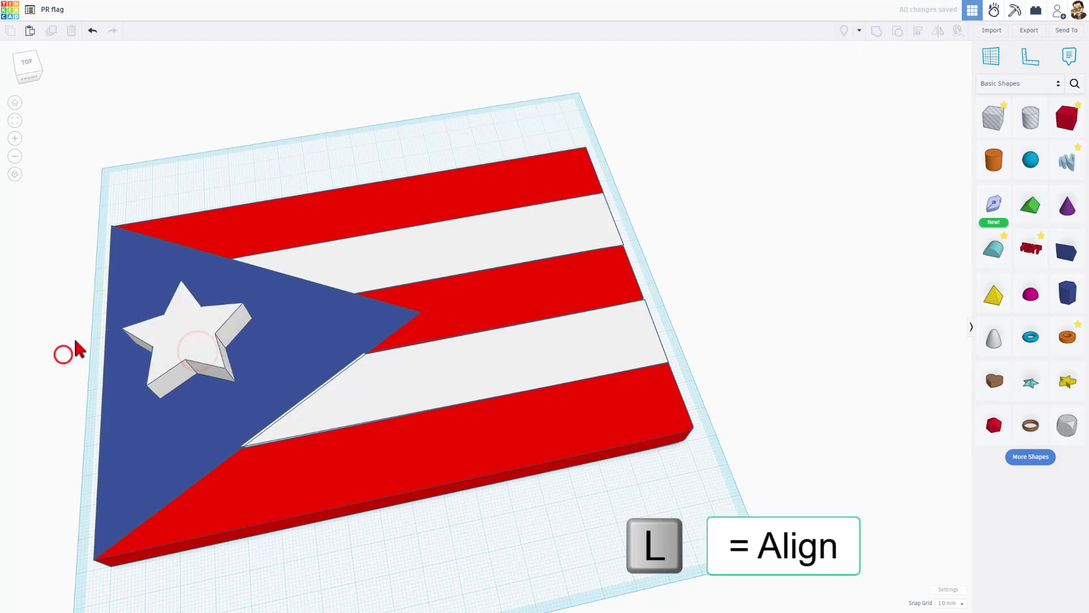
left_click_drag(75, 340, 150, 366)
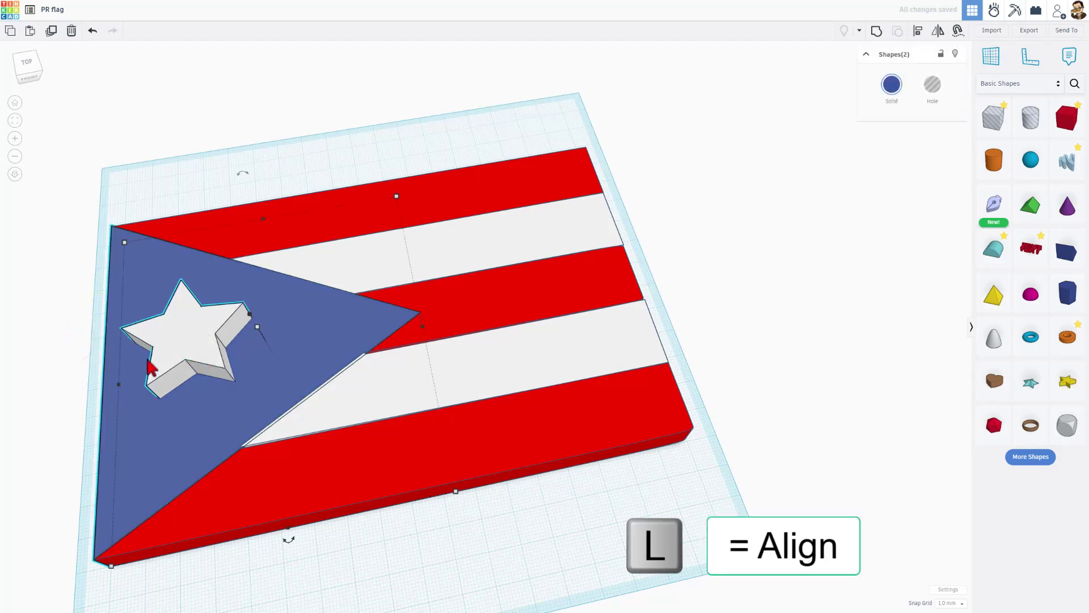
left_click(177, 411)
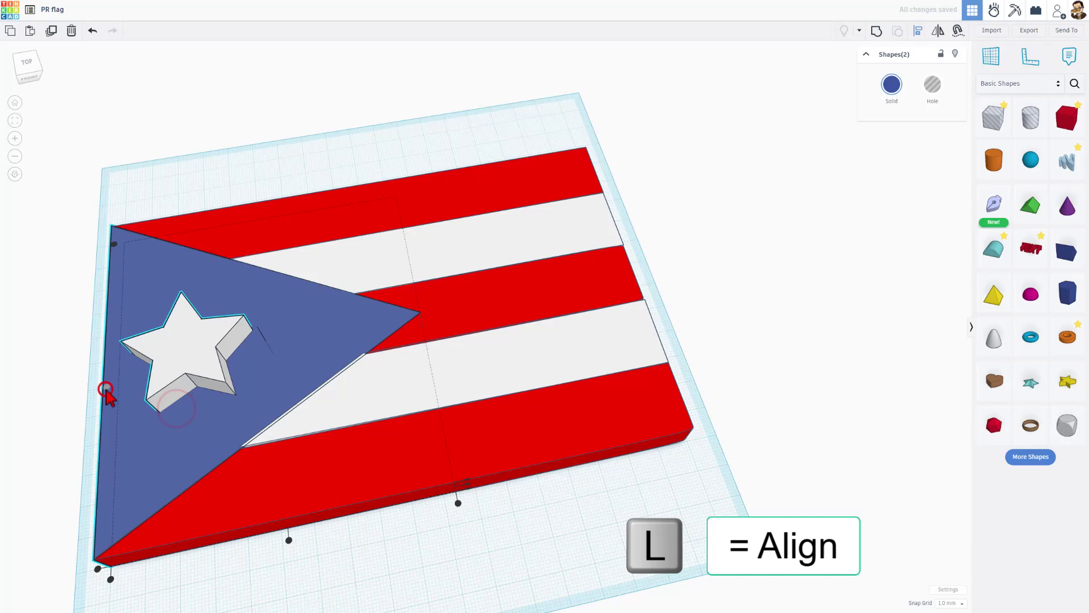
left_click(103, 388)
Step: Nudge the star slightly to the right
mouse_move(68, 361)
right_mouse_down()
mouse_move(78, 431)
mouse_move(119, 397)
right_mouse_up()
left_click(186, 303)
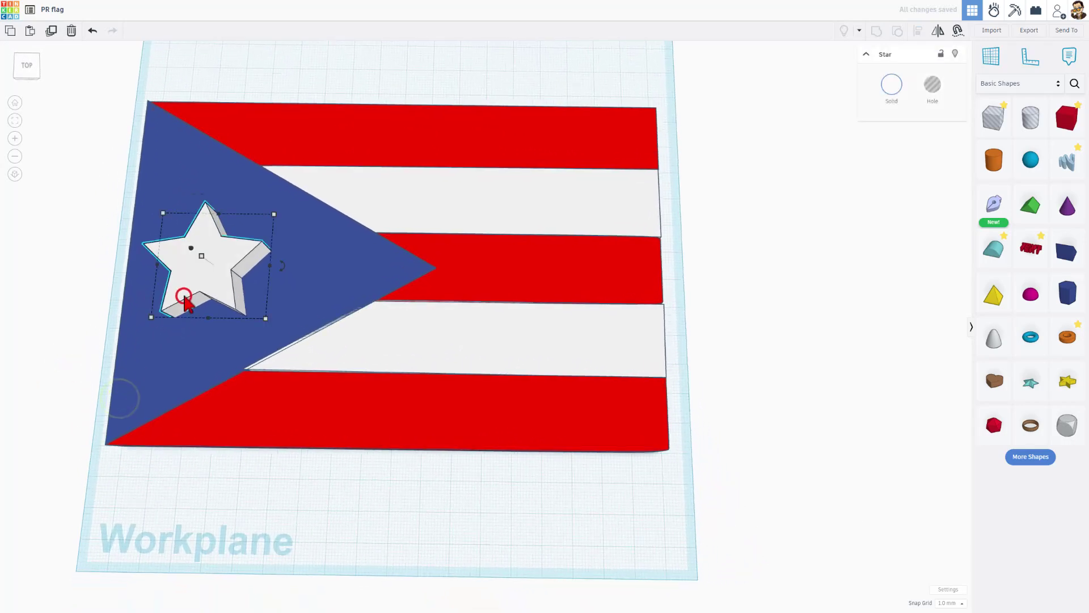
key("Right")
key("Right")
key("Right")
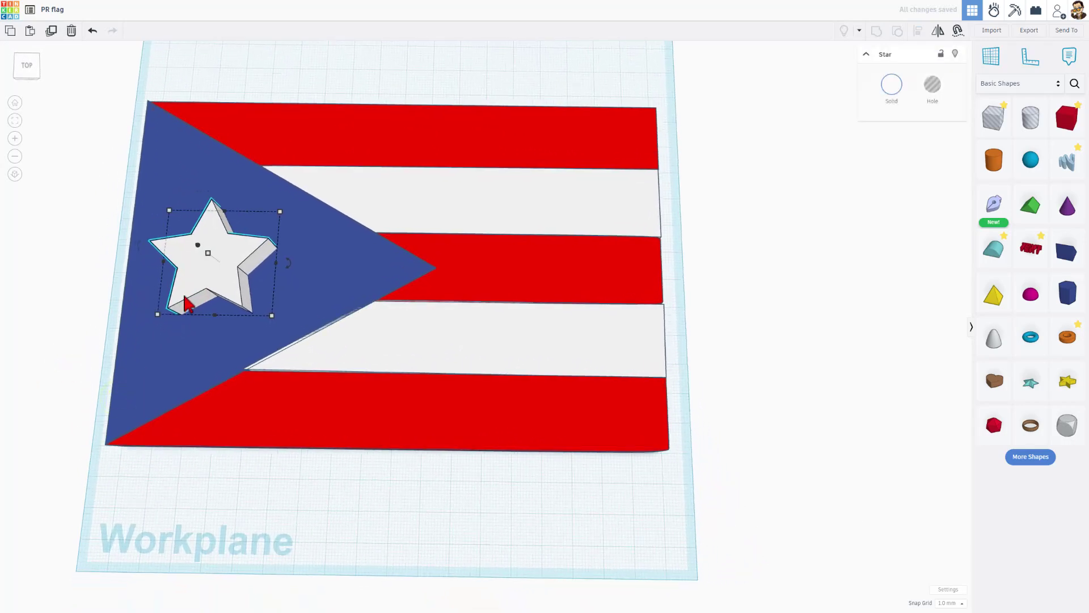
key("Right")
mouse_move(88, 270)
right_mouse_down()
mouse_move(97, 239)
mouse_move(165, 403)
mouse_move(178, 372)
right_mouse_up()
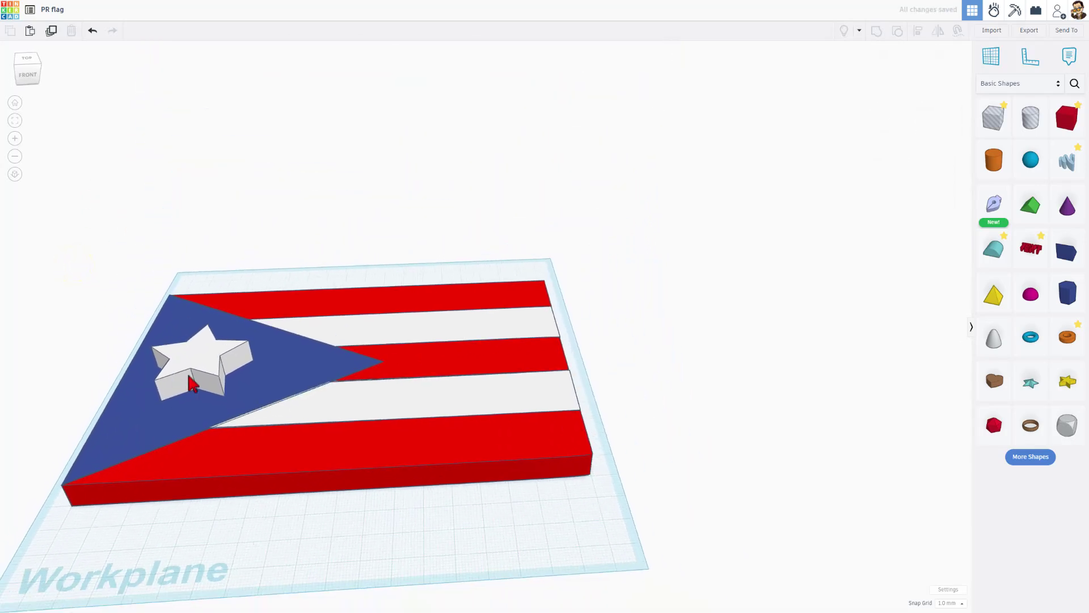
Step: Drag the star's height handle up so it rises well above the flag
left_click(388, 375)
mouse_move(388, 375)
right_mouse_down()
mouse_move(440, 362)
mouse_move(369, 348)
right_mouse_up()
left_click(315, 282)
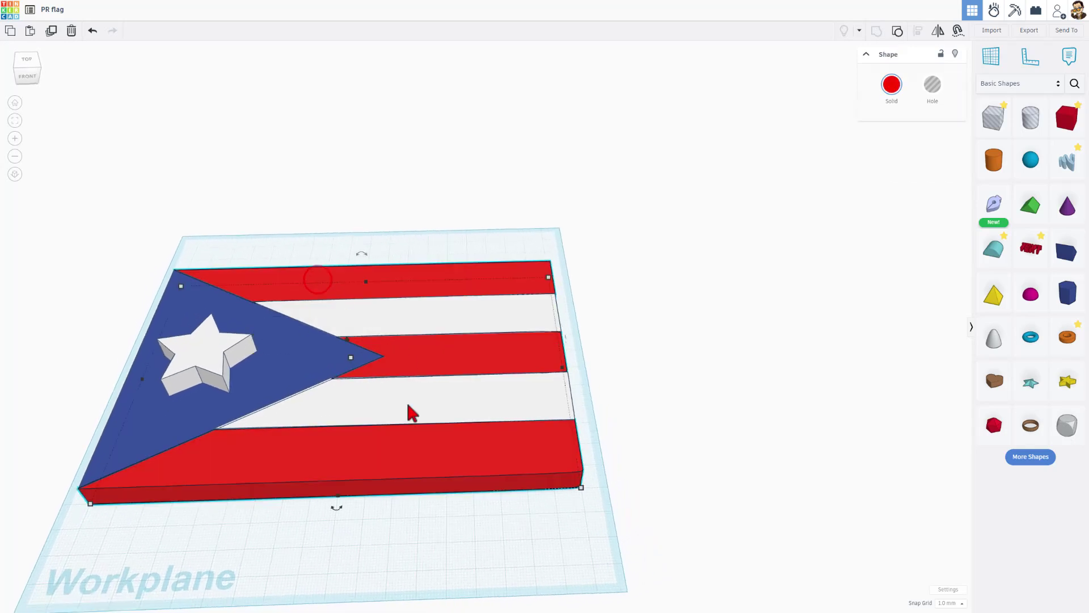
left_click(122, 415)
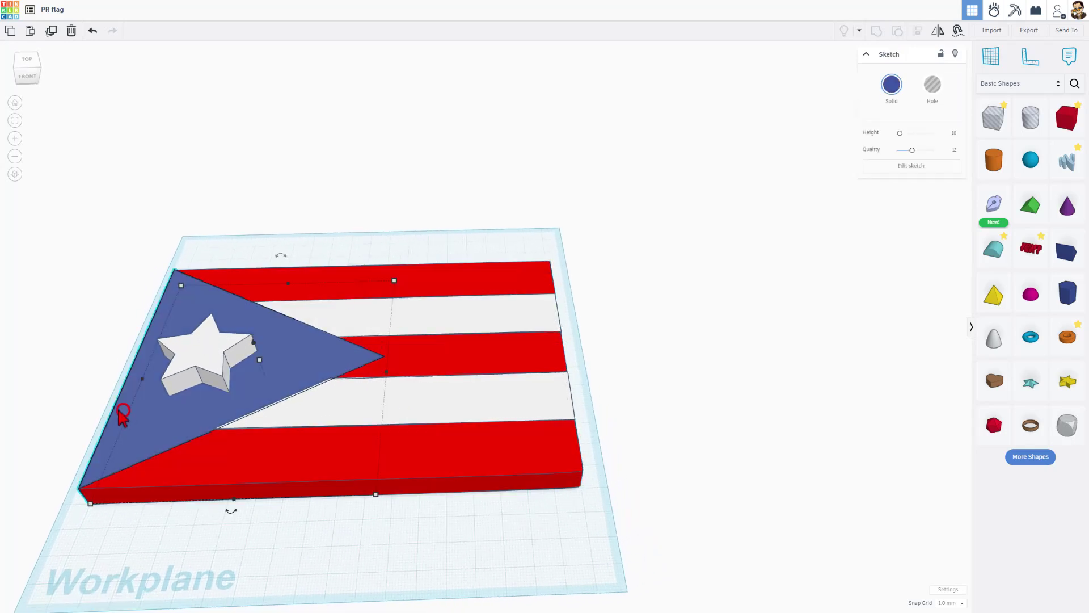
left_click(387, 275)
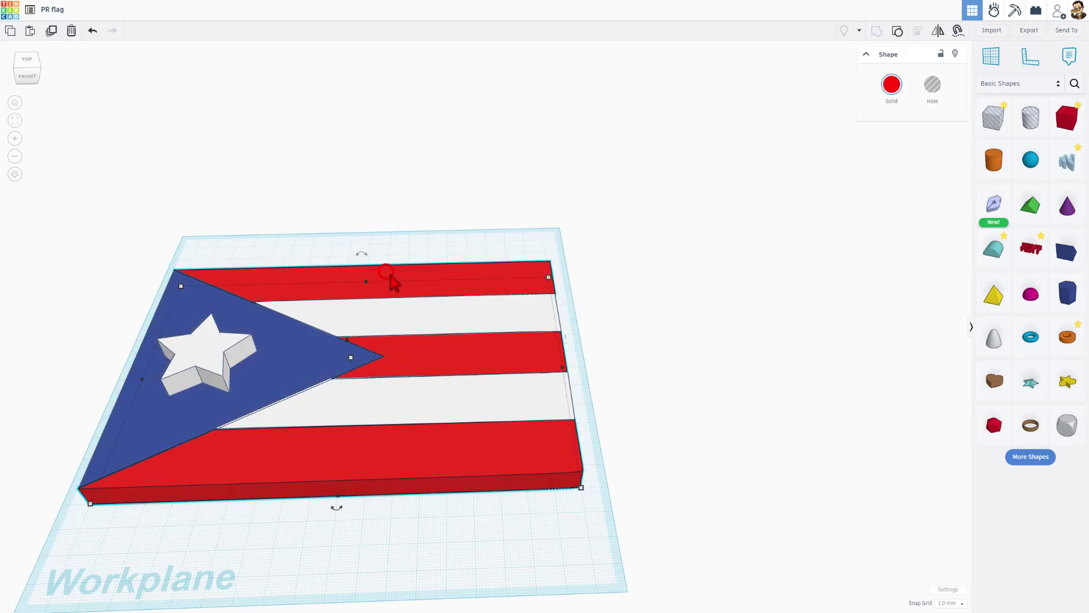
left_click(214, 357)
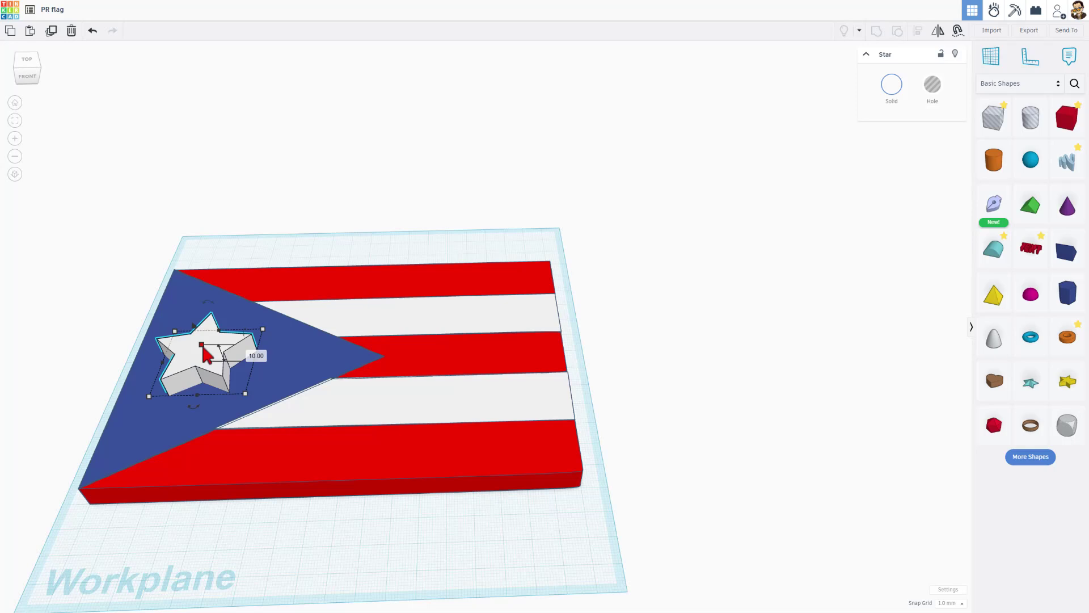
left_click_drag(201, 344, 199, 321)
right_click_drag(315, 354, 312, 343)
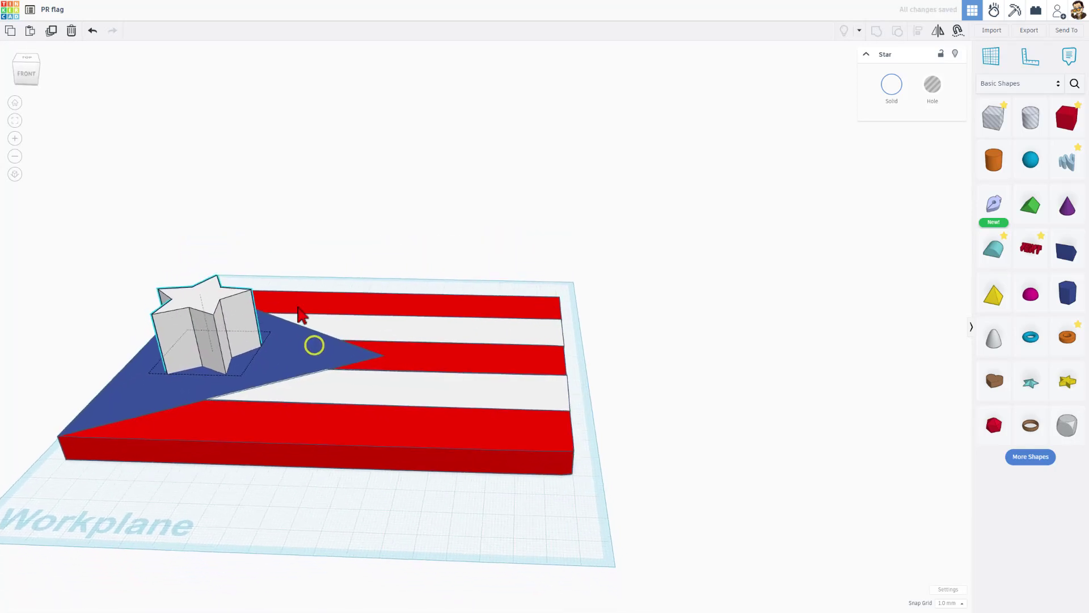
Step: Lock the original star in place and drop its copy onto the flag
left_click(177, 347)
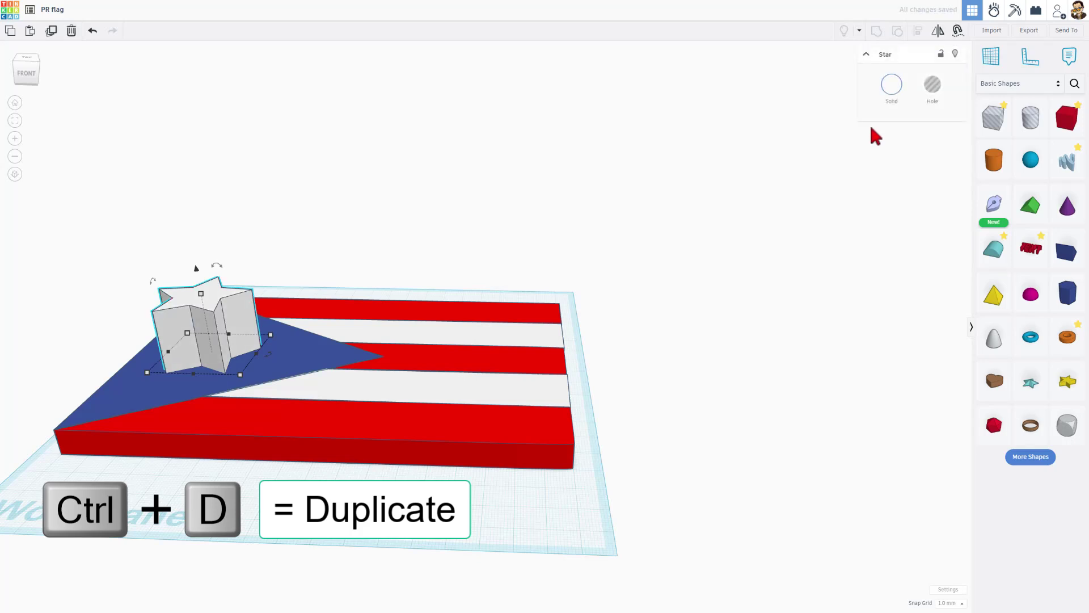
left_click(940, 54)
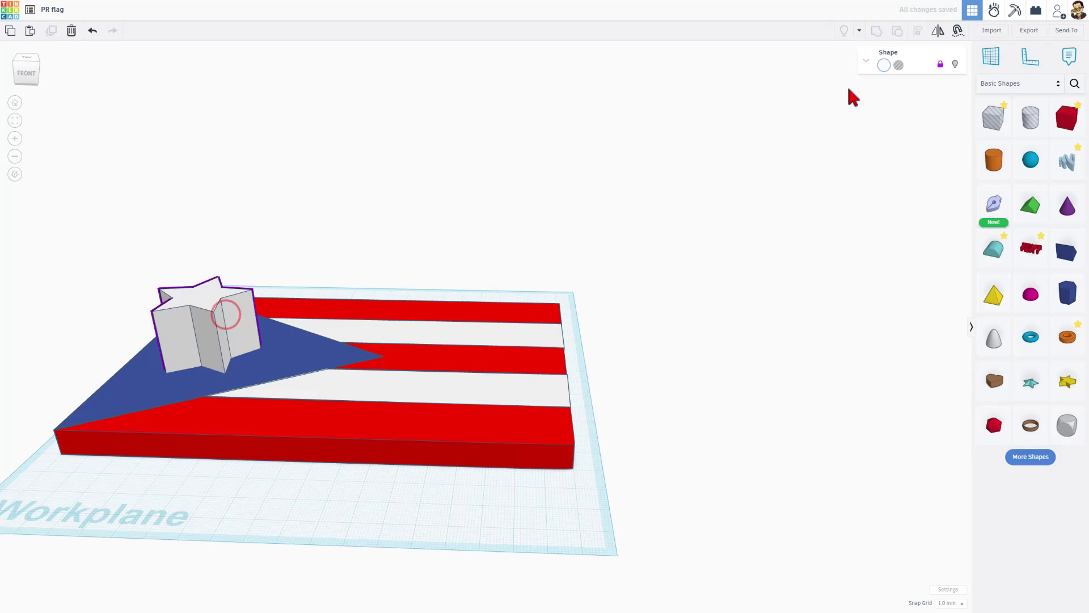
left_click(953, 65)
key("d")
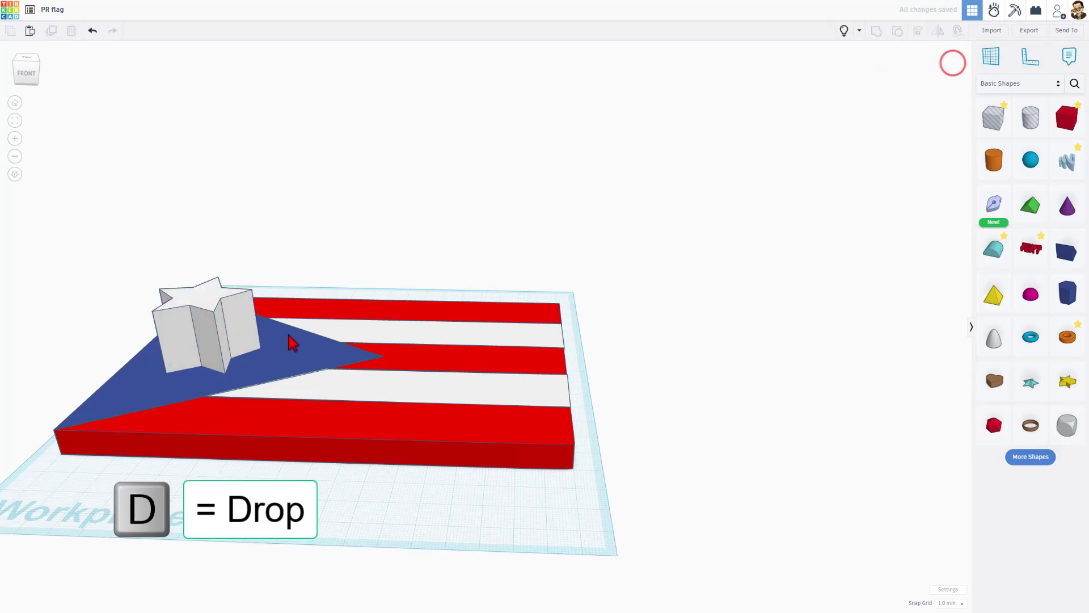
Step: Make the star copy a hole, drop it, and group it with the flag
left_click(263, 295)
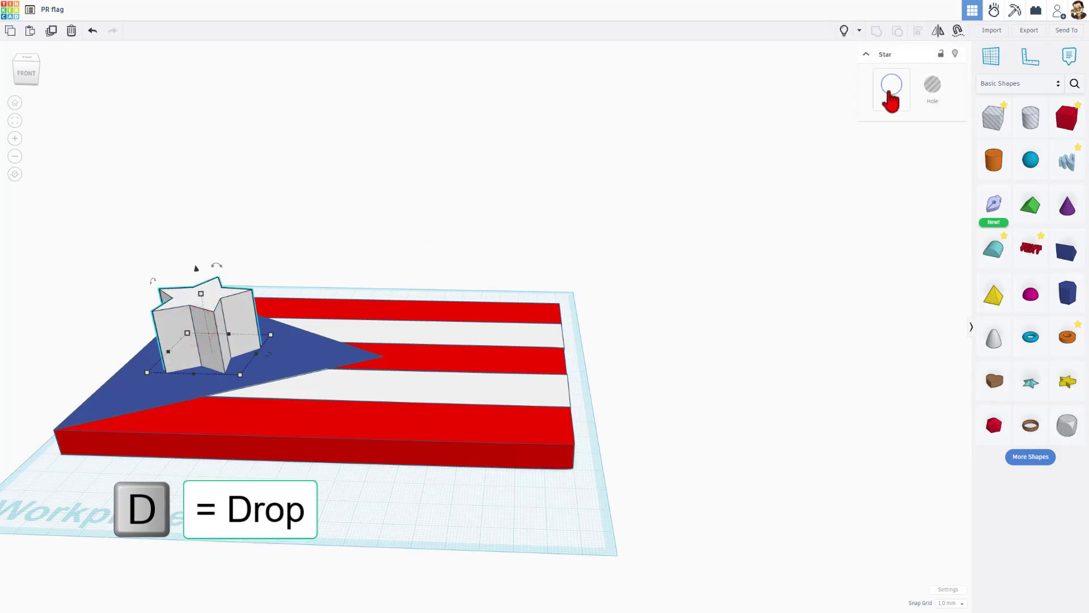
left_click(932, 85)
key("d")
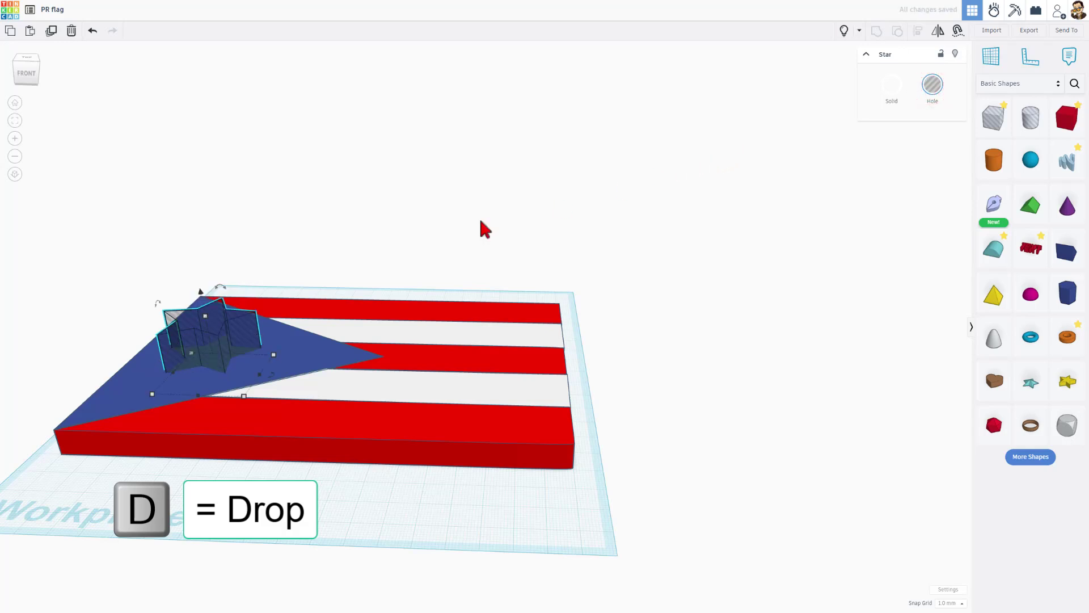
left_click_drag(124, 310, 194, 358)
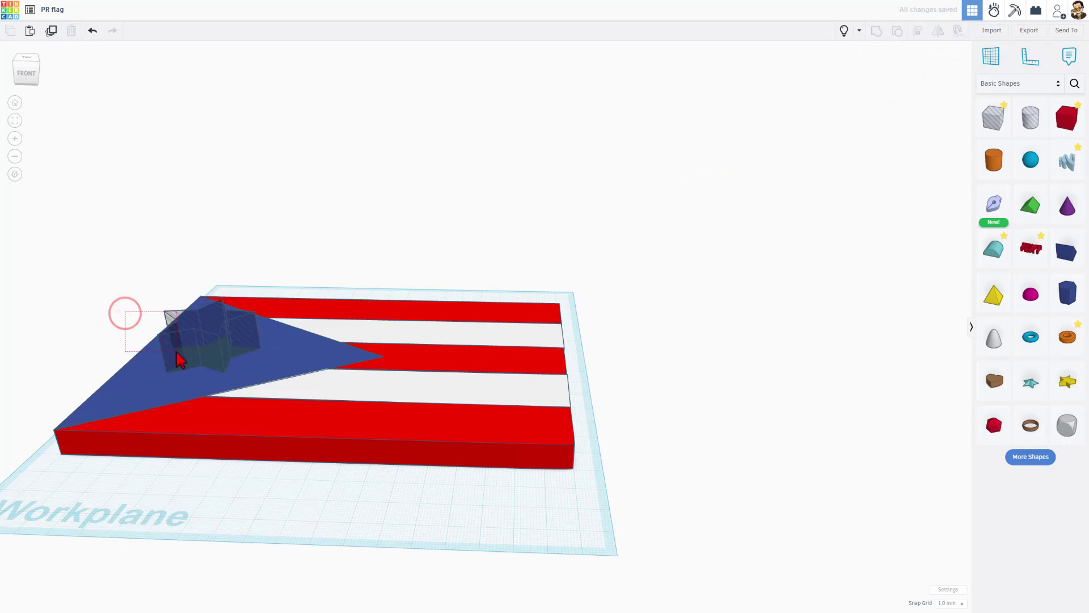
key("ctrl+g")
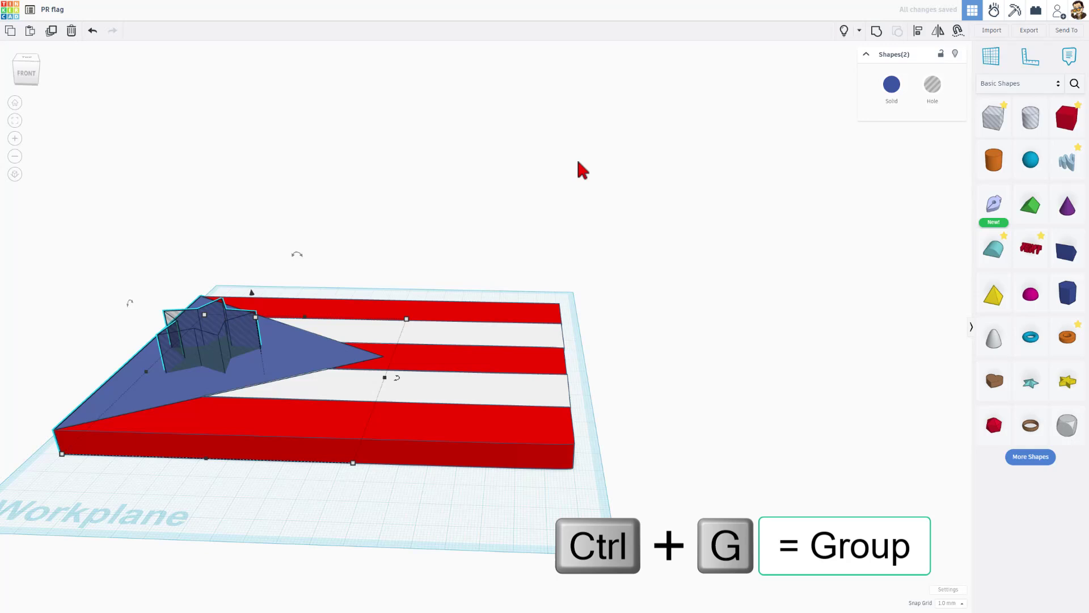
Step: Unlock the star, set its height to 10 mm, and drop it flush into the opening
left_click(842, 31)
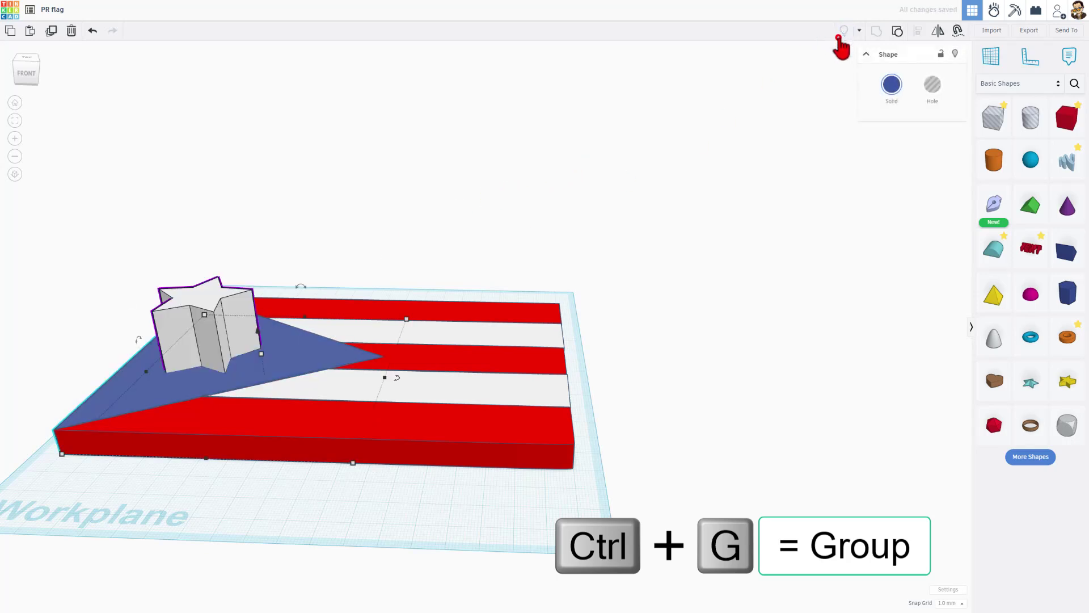
left_click(531, 129)
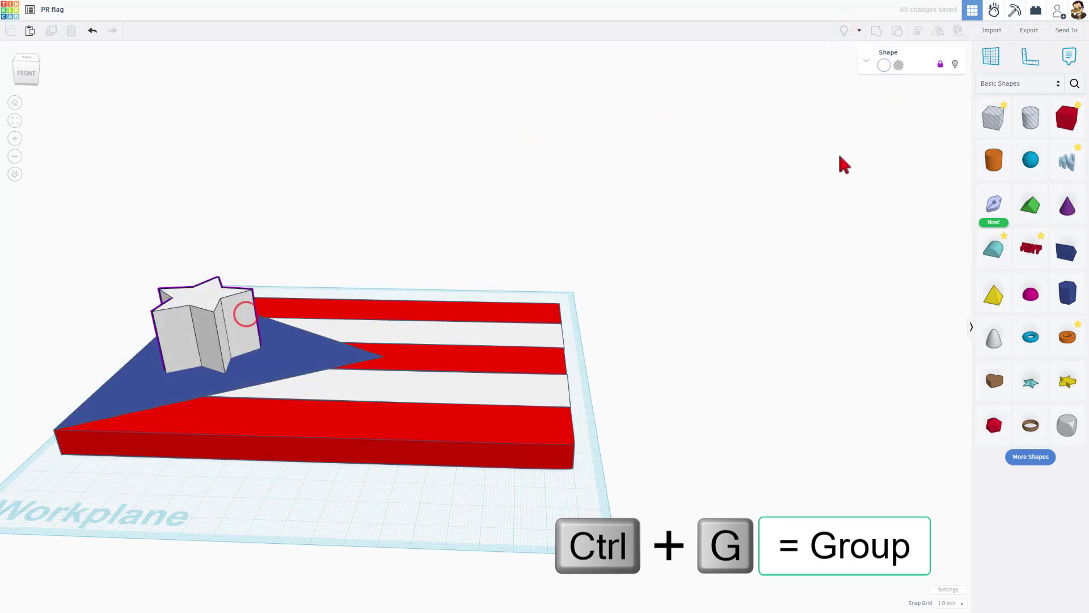
left_click(941, 62)
left_click(392, 263)
left_click(203, 297)
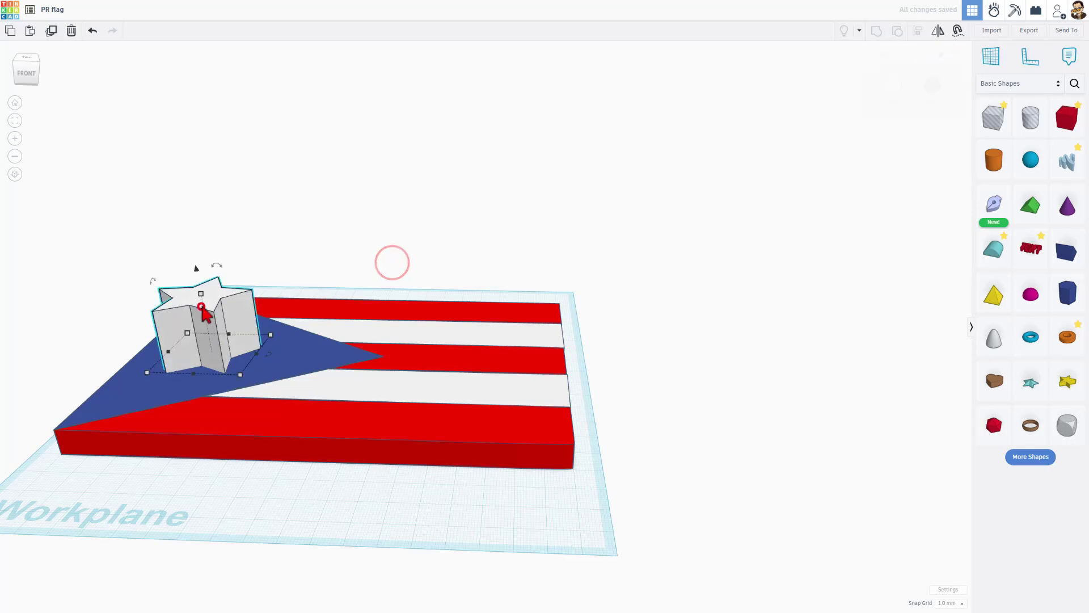
left_click(247, 326)
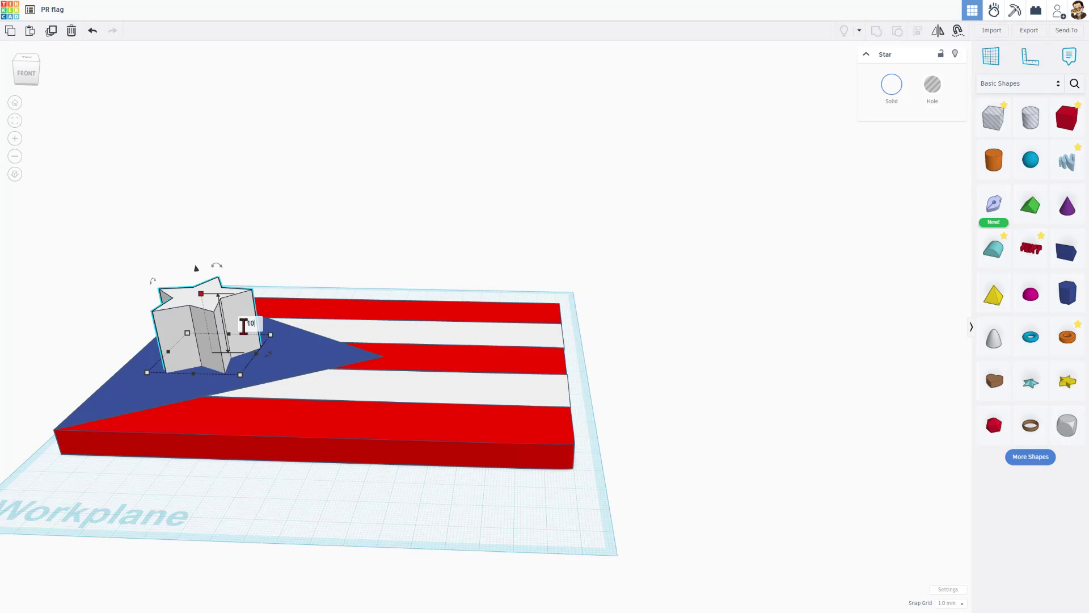
key("Return")
key("d")
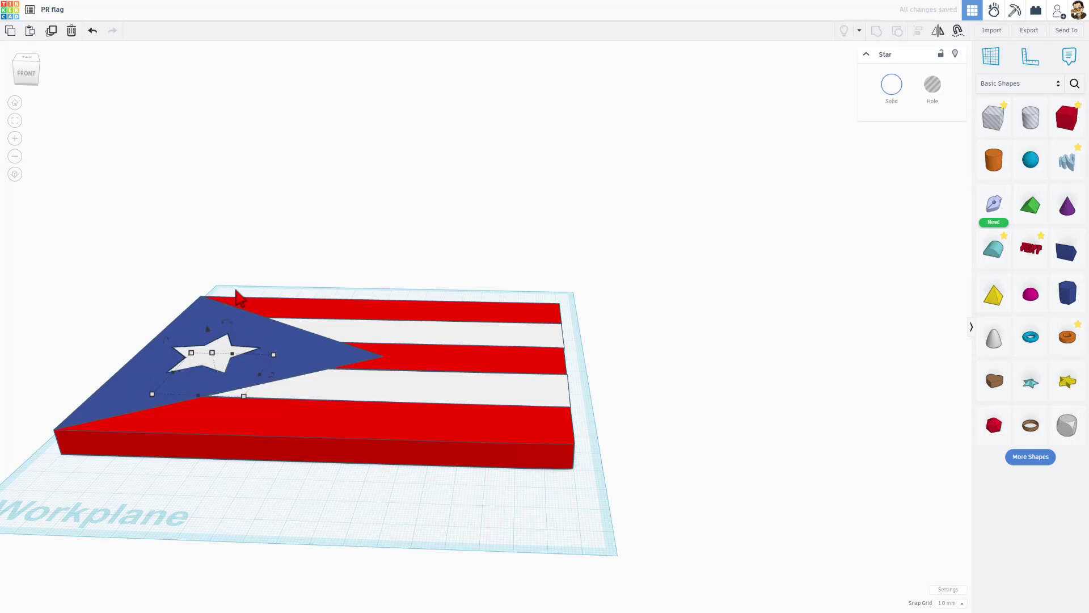
left_click(401, 228)
right_click_drag(409, 228, 376, 508)
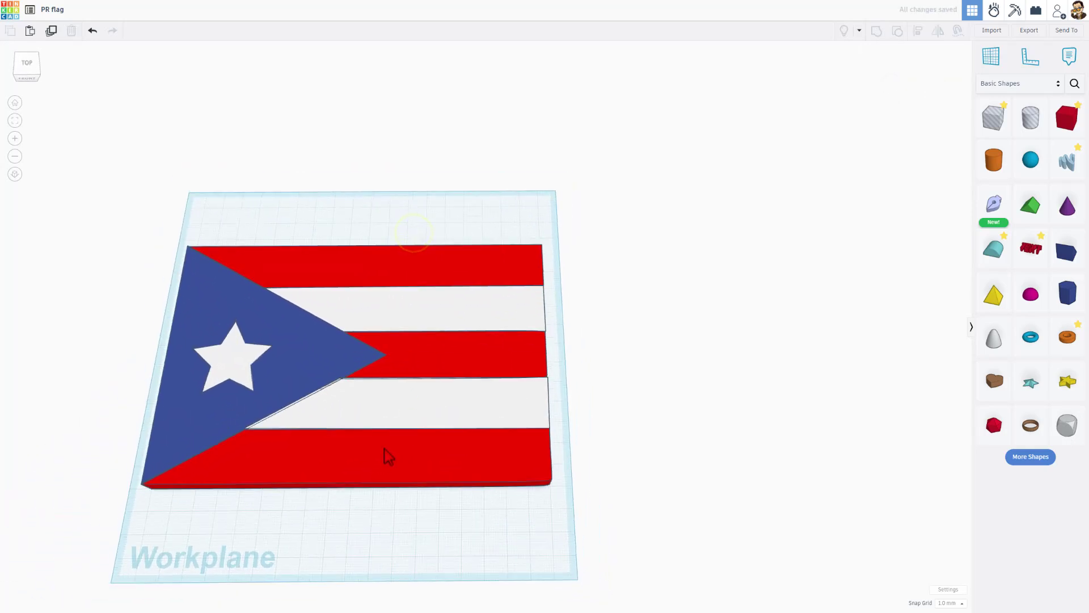
scroll(341, 426, "up", 2)
scroll(333, 404, "up", 2)
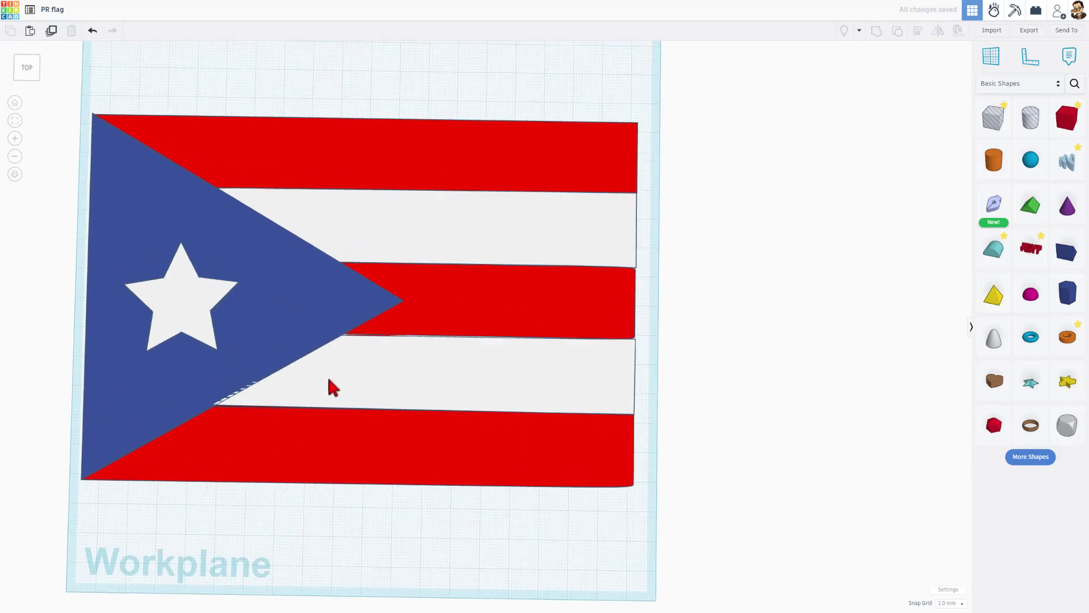
scroll(328, 376, "up", 2)
Step: Edit the white stripe's sketch and drag its upper corner toward the triangle's edge
left_click(427, 366)
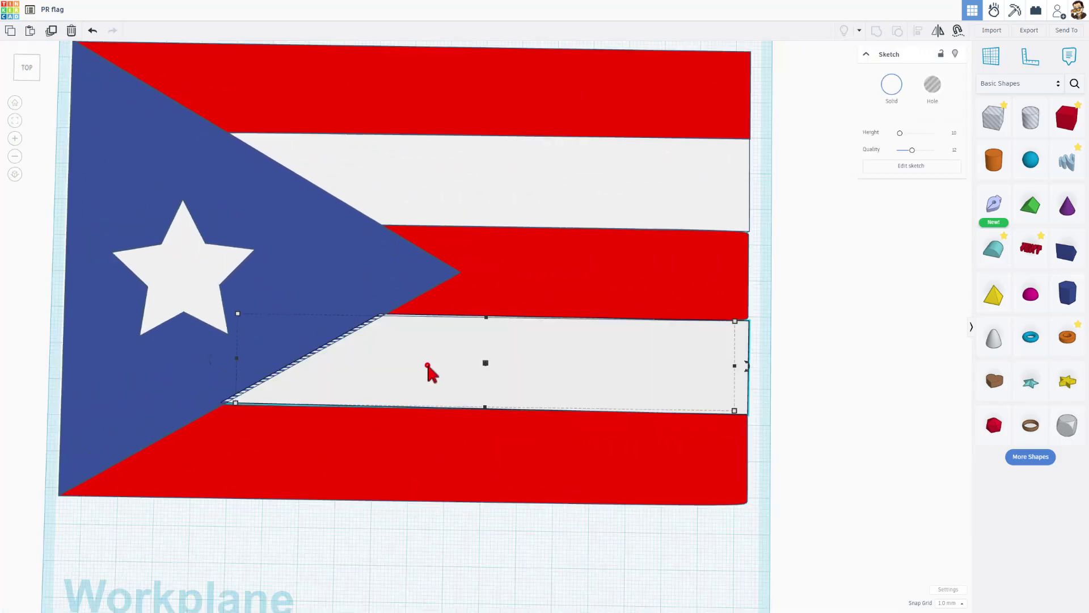
left_click(427, 366)
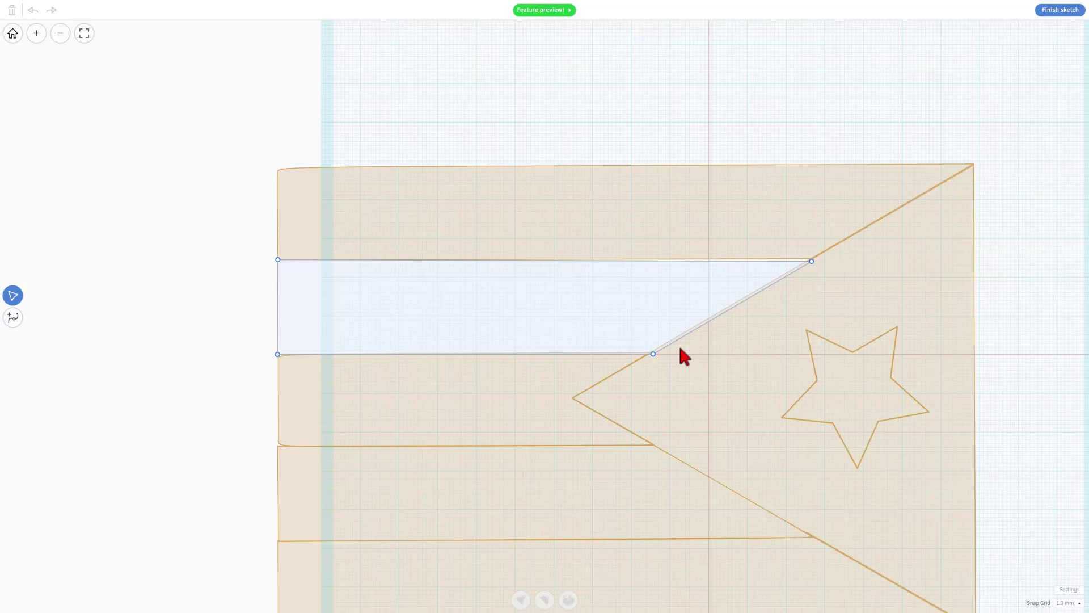
scroll(762, 302, "up", 2)
scroll(754, 293, "up", 1)
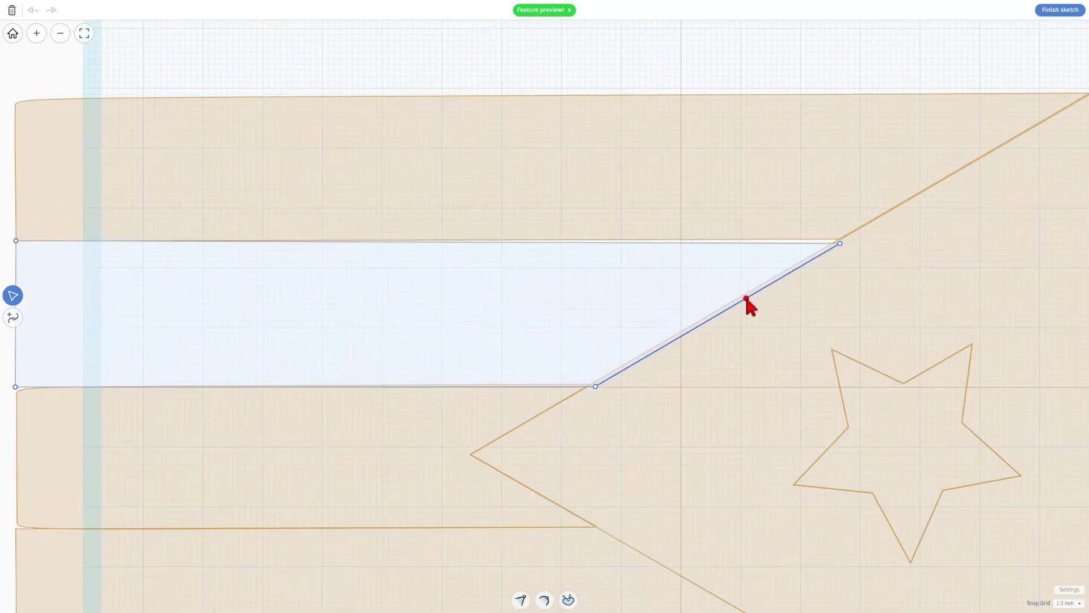
left_click(743, 298)
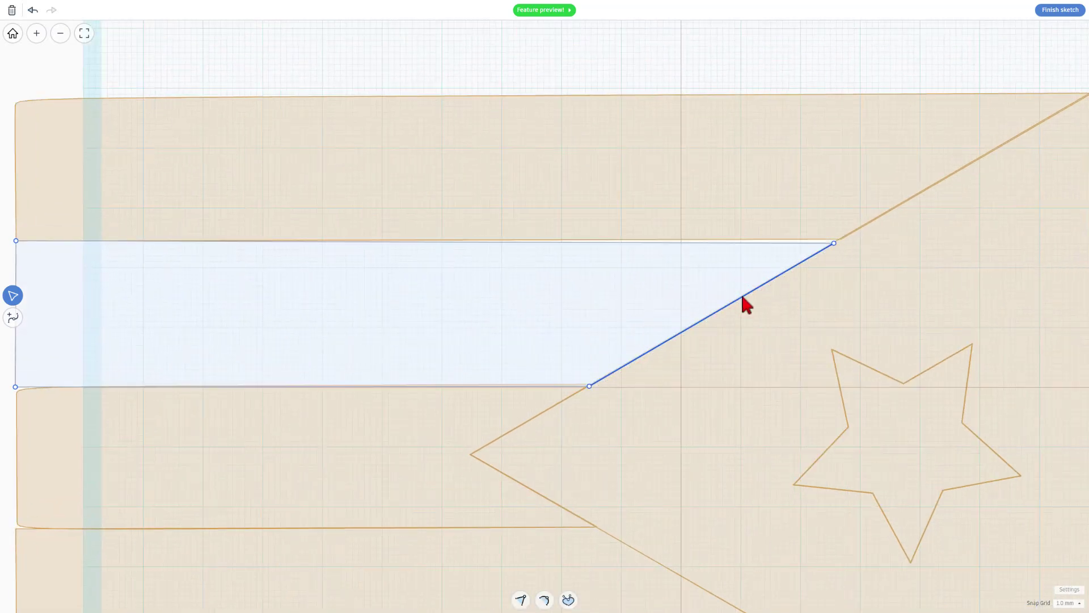
left_click(832, 244)
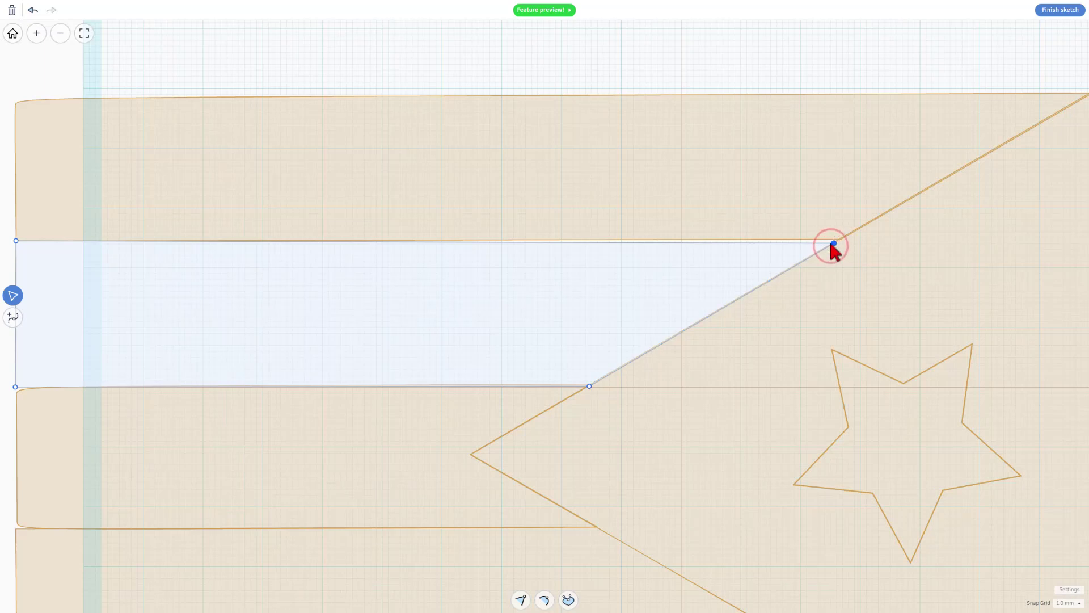
mouse_move(833, 243)
left_mouse_down()
mouse_move(841, 240)
mouse_move(813, 244)
mouse_move(853, 214)
left_mouse_up()
scroll(817, 244, "up", 2)
scroll(836, 245, "up", 2)
scroll(830, 245, "up", 1)
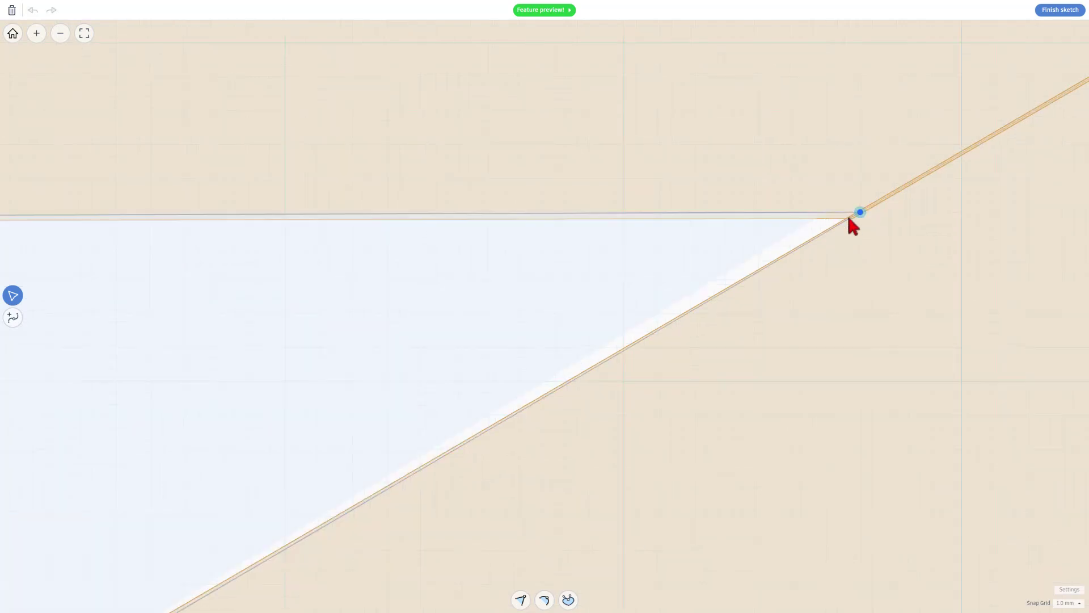
Step: With grid snapping off, place the stripe corner exactly on the triangle's edge
left_click(1069, 603)
left_click(1062, 507)
left_click_drag(855, 211, 846, 219)
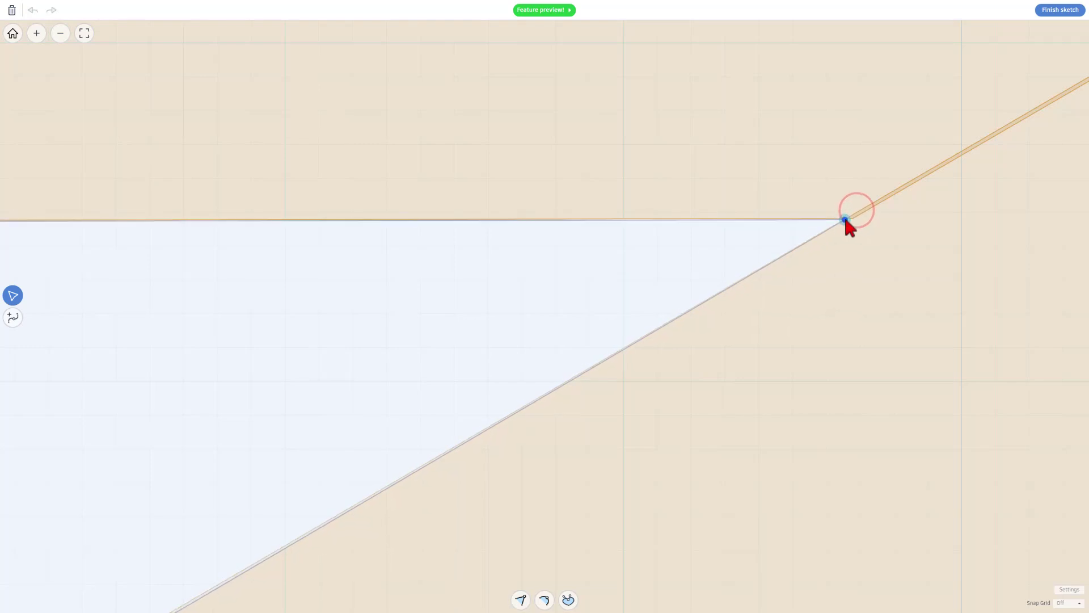
scroll(727, 209, "down", 3)
scroll(185, 279, "down", 3)
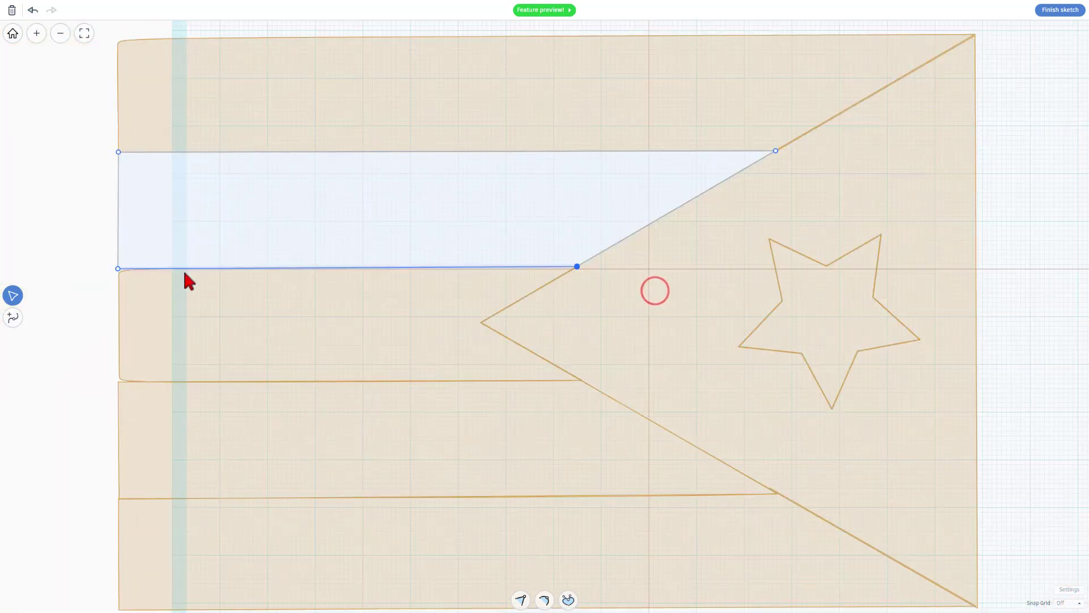
left_click(119, 271)
scroll(340, 243, "down", 3)
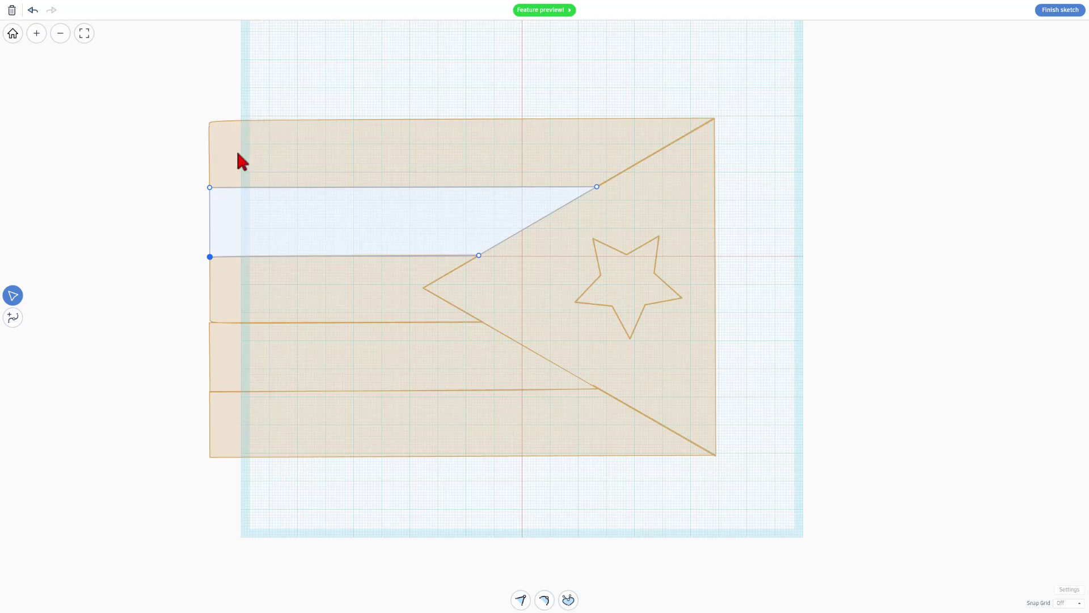
Step: Finish the sketch and set all five selected flag shapes to 40 mm tall
left_click(1055, 15)
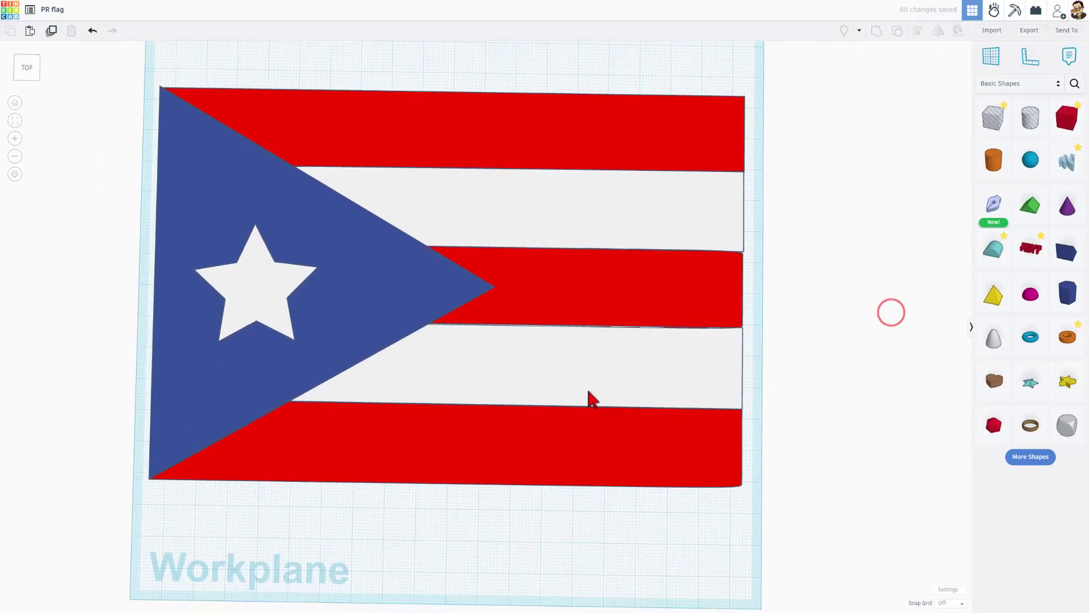
right_click_drag(685, 395, 739, 339)
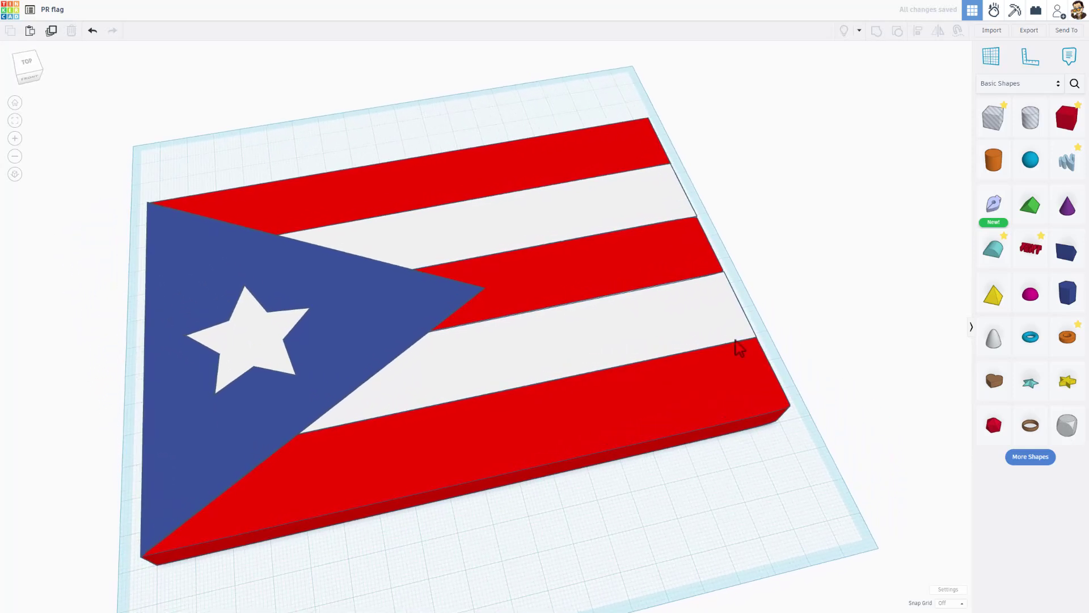
mouse_move(807, 336)
right_mouse_down()
mouse_move(787, 298)
mouse_move(843, 319)
right_mouse_up()
scroll(787, 297, "down", 2)
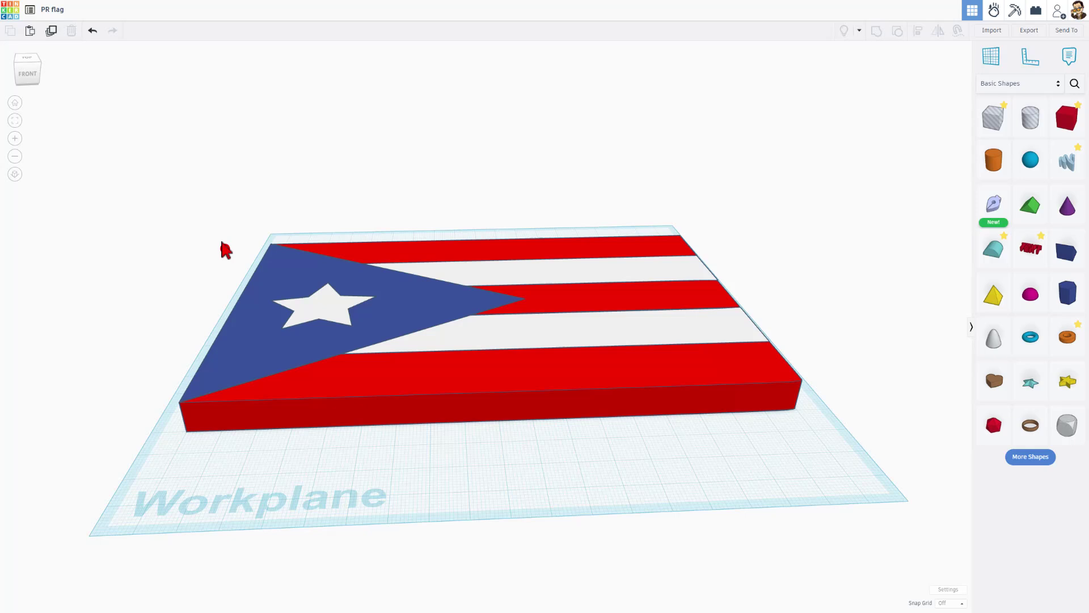
left_click_drag(207, 220, 678, 455)
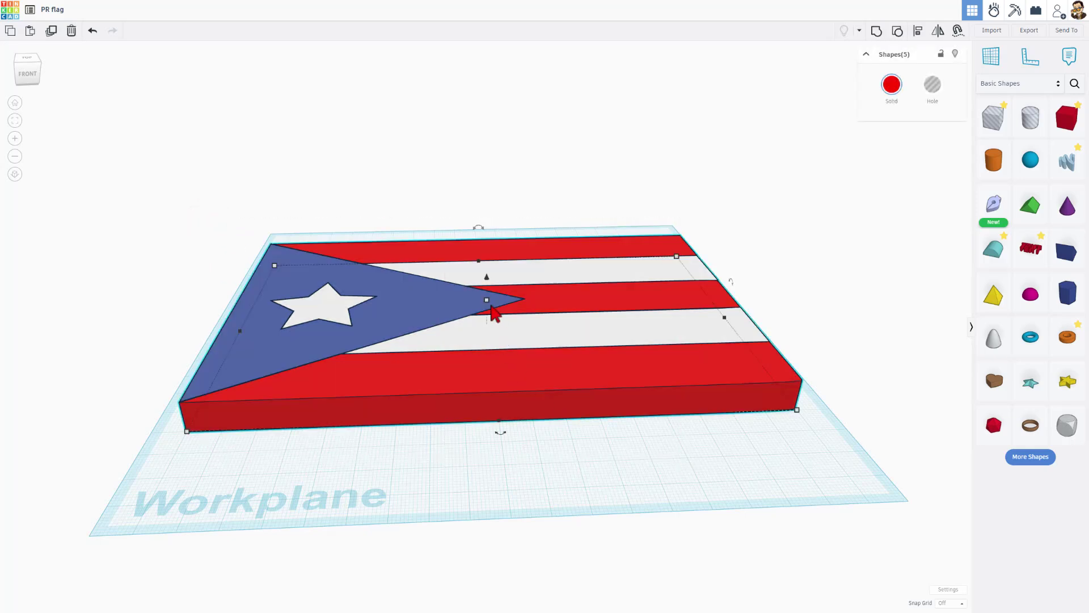
left_click_drag(492, 311, 539, 293)
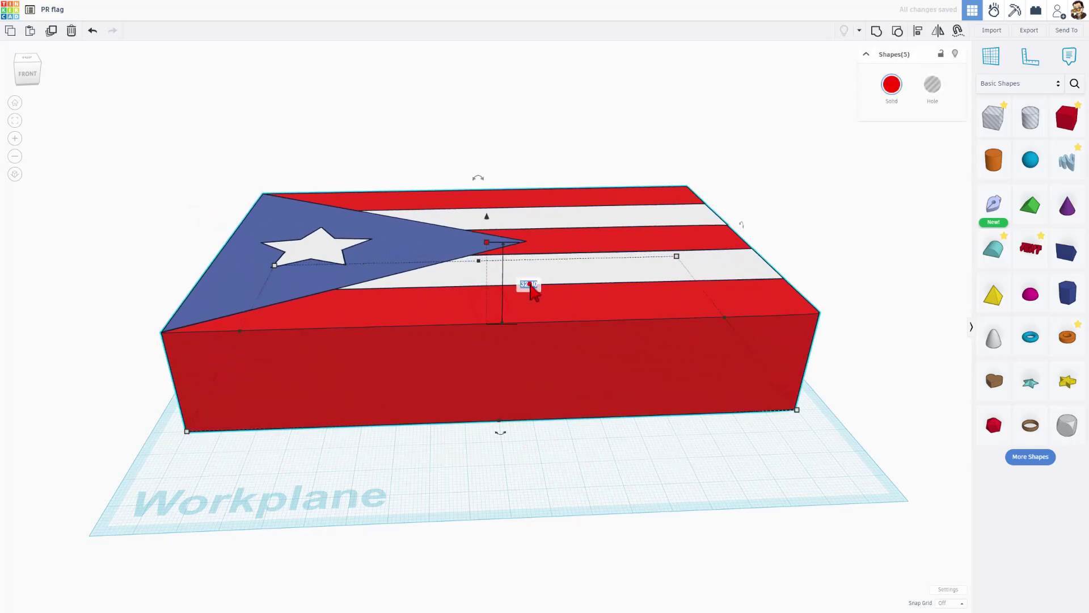
key("Return")
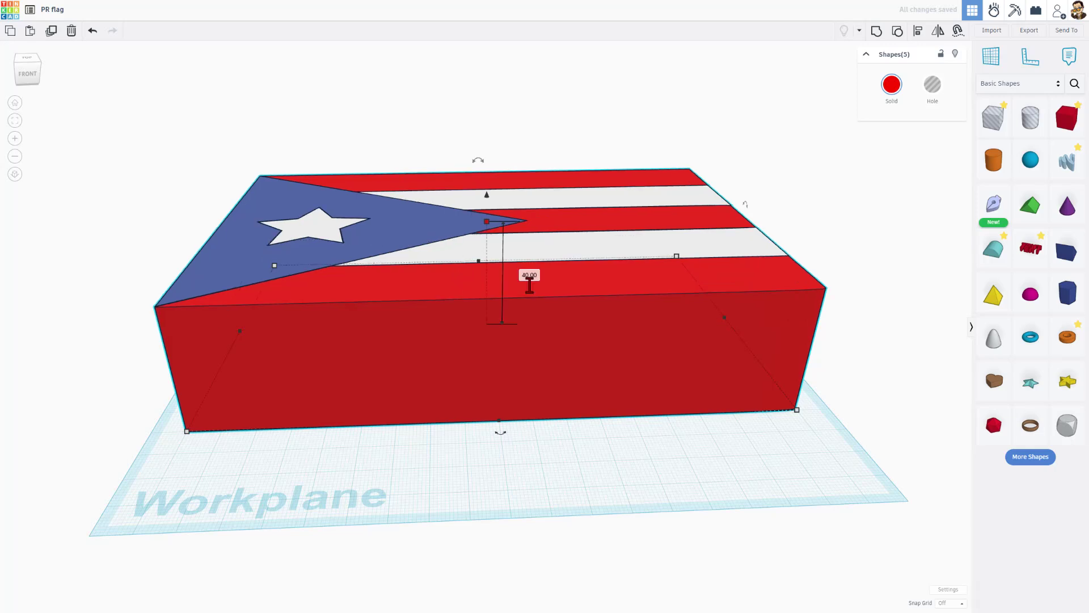
mouse_move(443, 473)
right_mouse_down()
mouse_move(610, 438)
mouse_move(547, 437)
mouse_move(506, 411)
mouse_move(494, 301)
right_mouse_up()
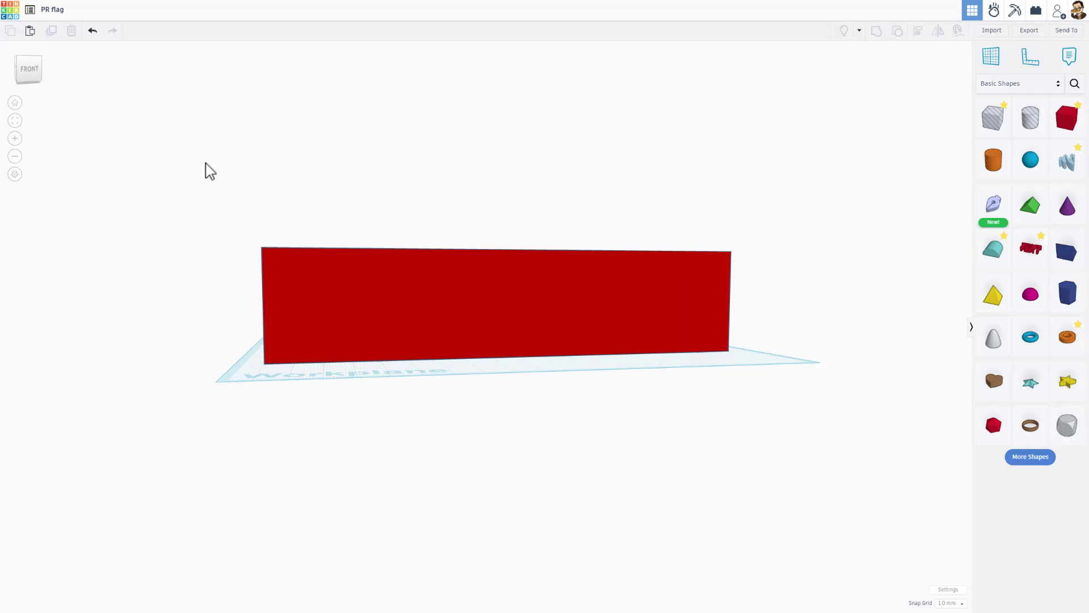
Step: Place a new sketch on the flag's front and draw a wave curve edge to edge
left_click(993, 205)
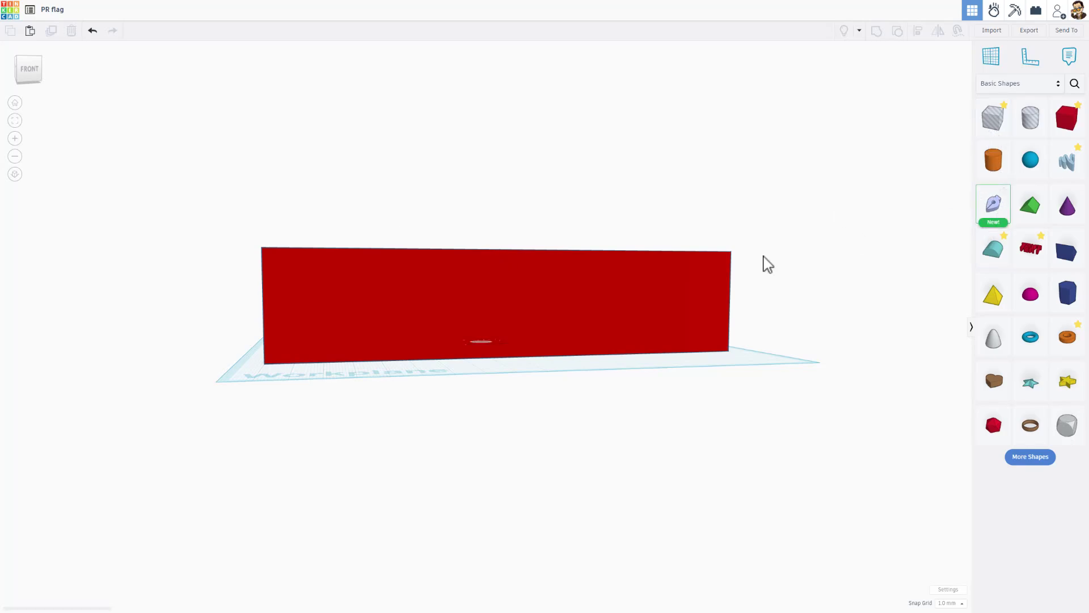
left_click(479, 286)
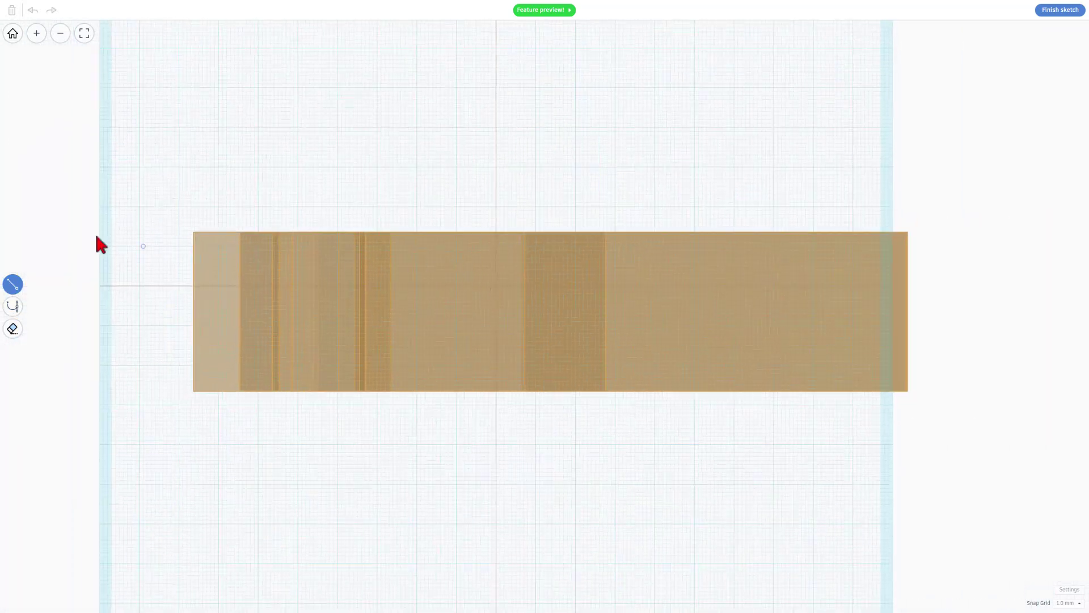
left_click(14, 308)
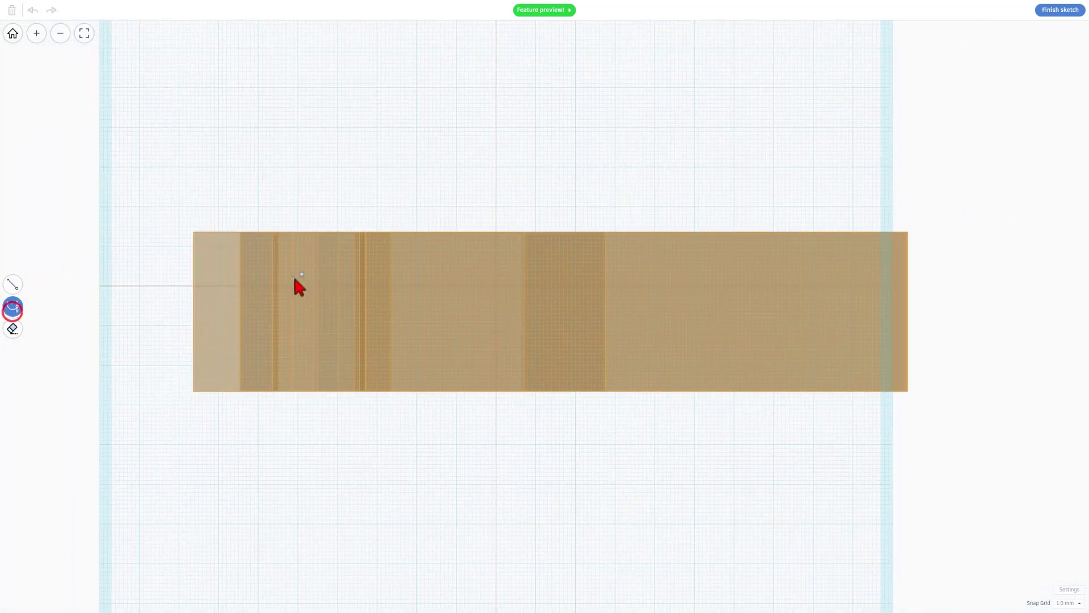
left_click(194, 298)
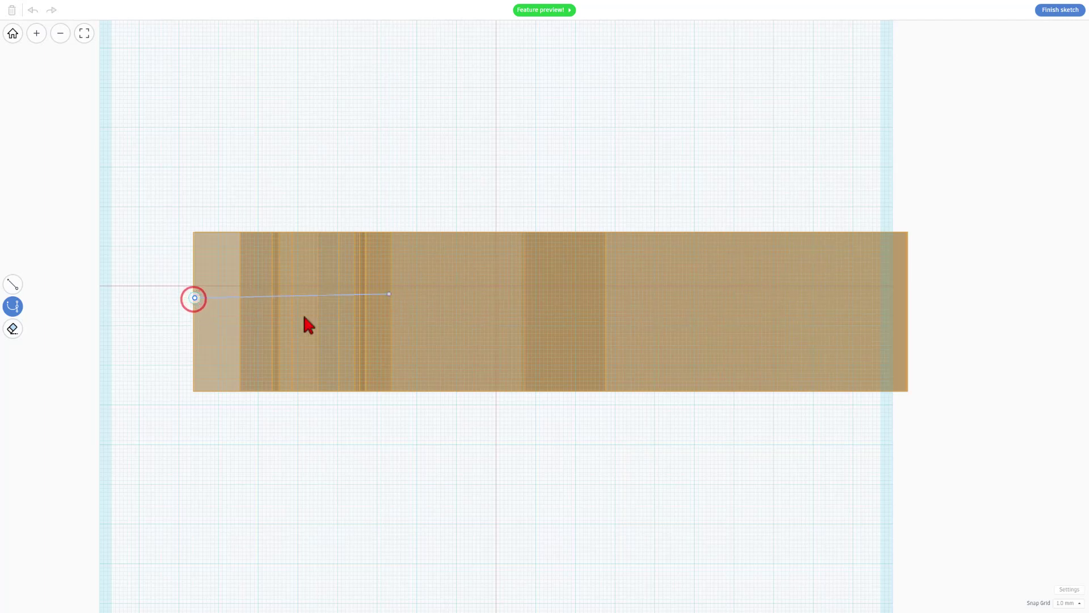
left_click_drag(368, 298, 448, 345)
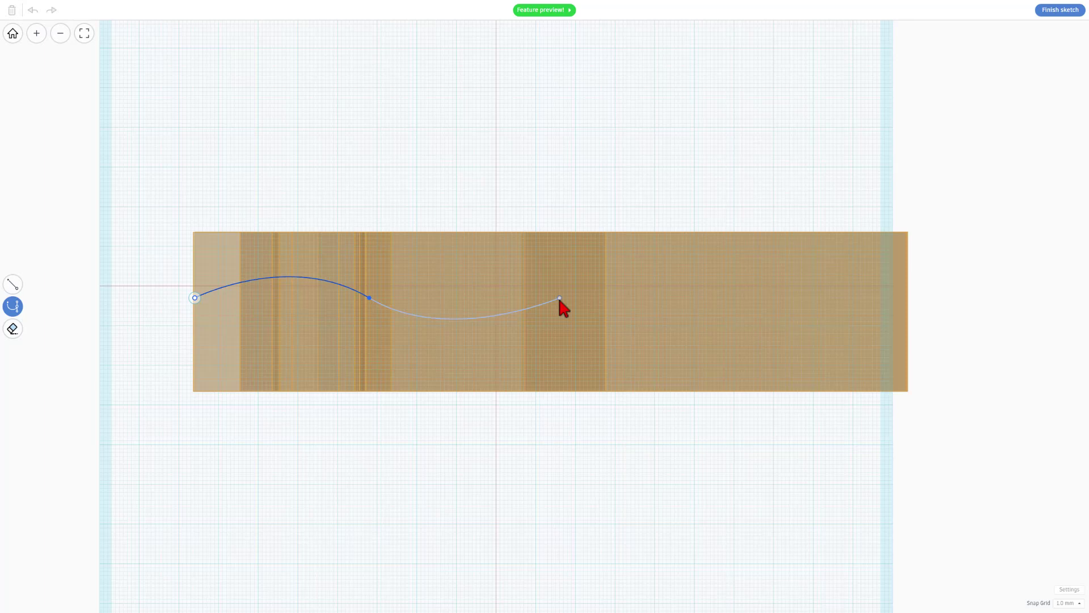
left_click(565, 302)
double_click(731, 301)
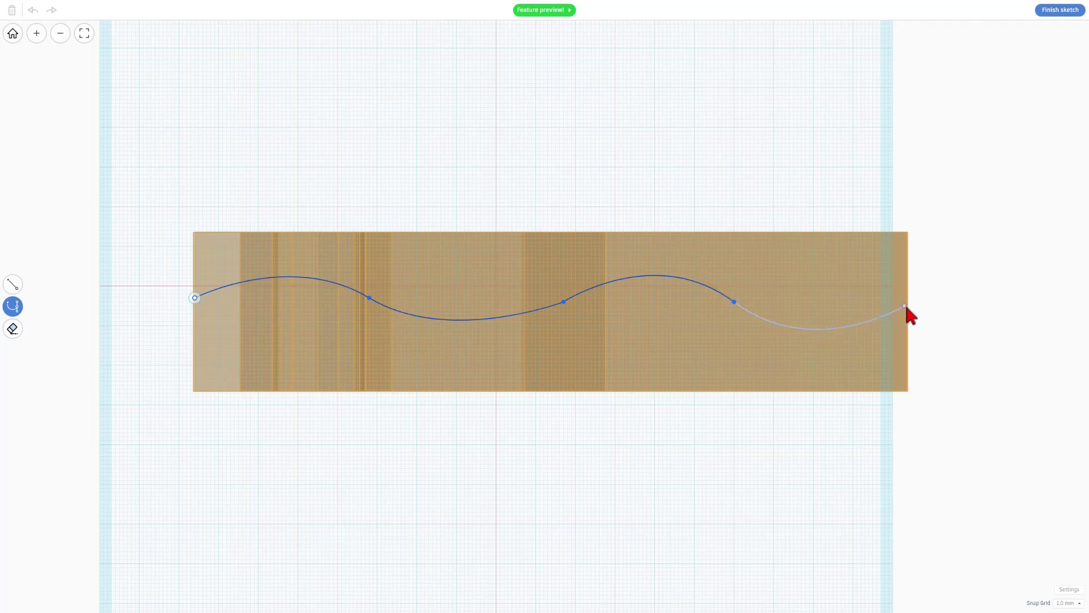
left_click(907, 304)
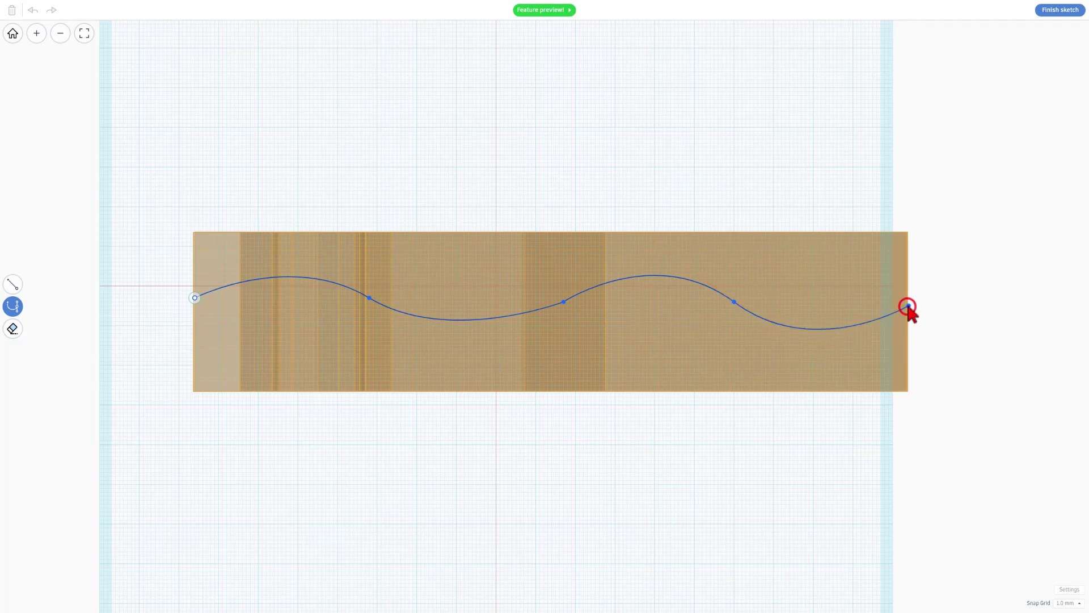
Step: Close the region above the wave with straight edges and finish the sketch
left_click(13, 284)
left_click(949, 305)
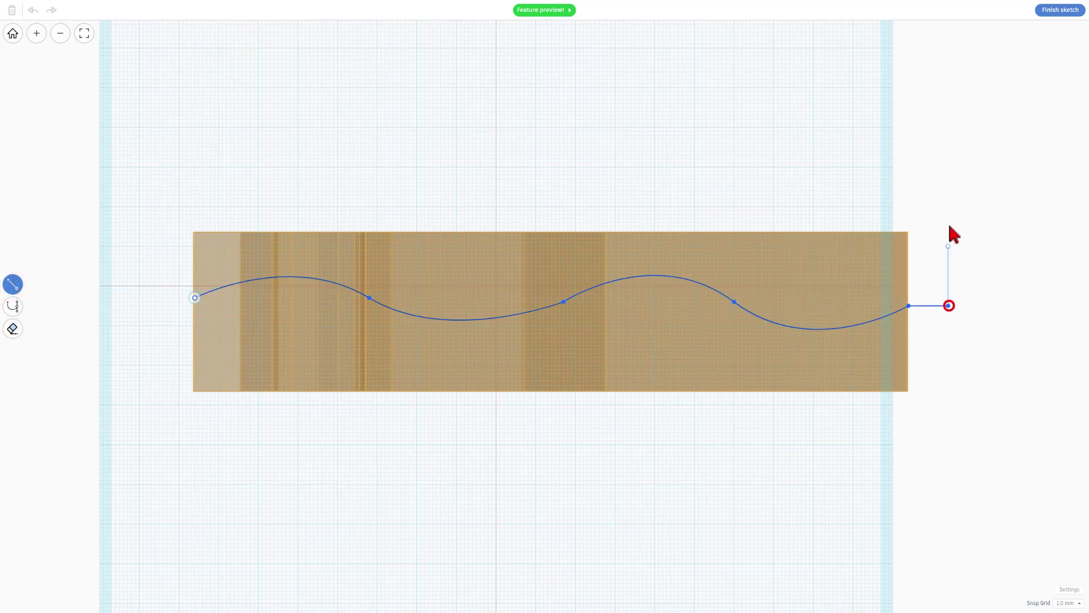
left_click(944, 120)
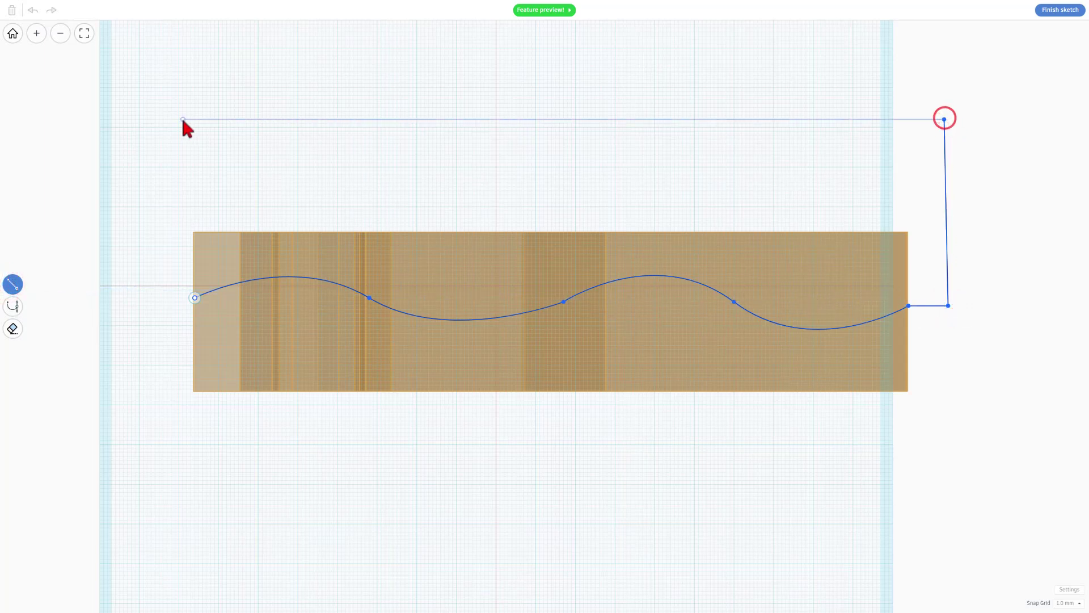
left_click(156, 127)
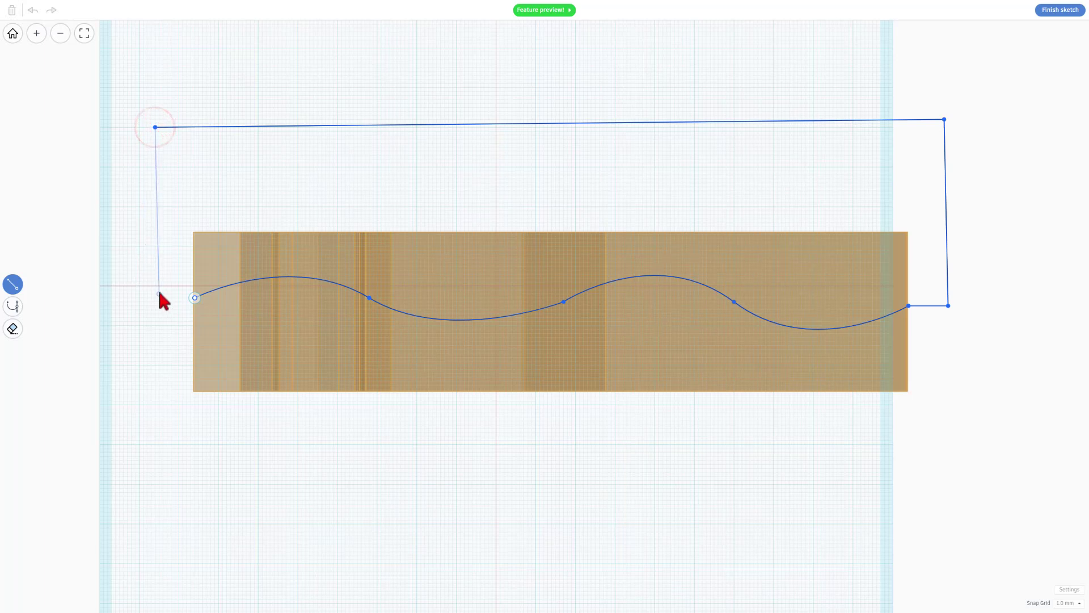
left_click(156, 295)
left_click(195, 297)
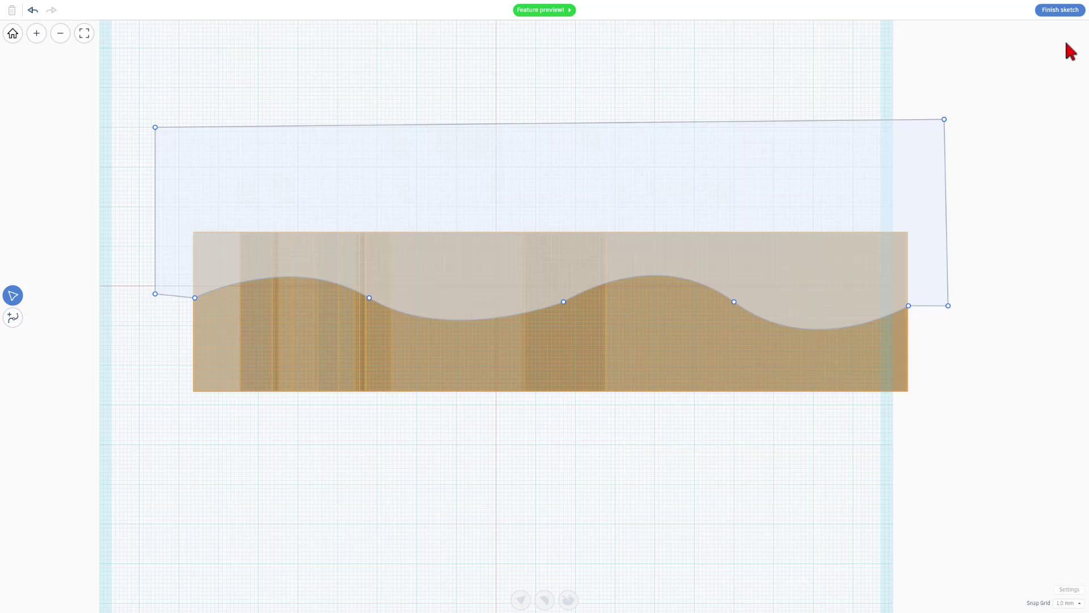
left_click(1060, 11)
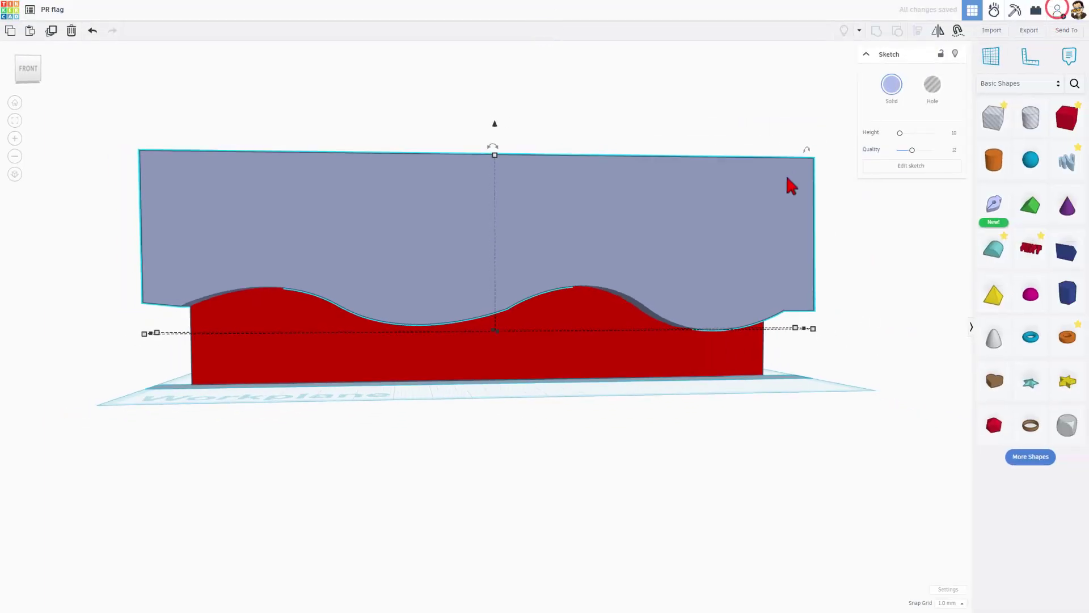
Step: Turn the wave shape into a hole, set grid snap to 5 mm, and raise it one step
left_click(582, 408)
left_click(605, 206)
left_click(933, 84)
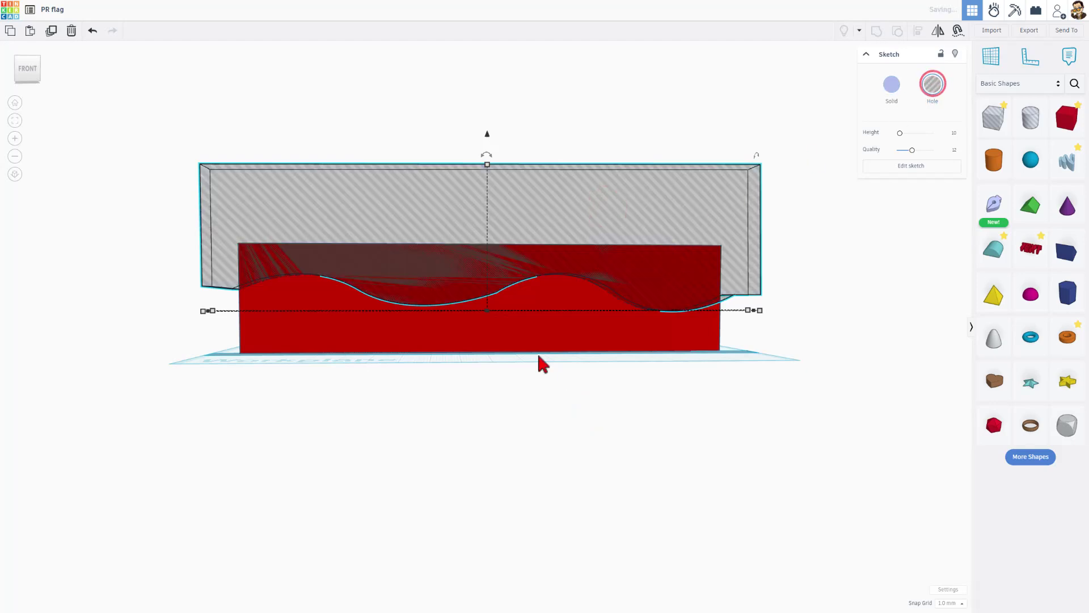
right_click_drag(517, 385, 521, 367)
left_click(605, 125)
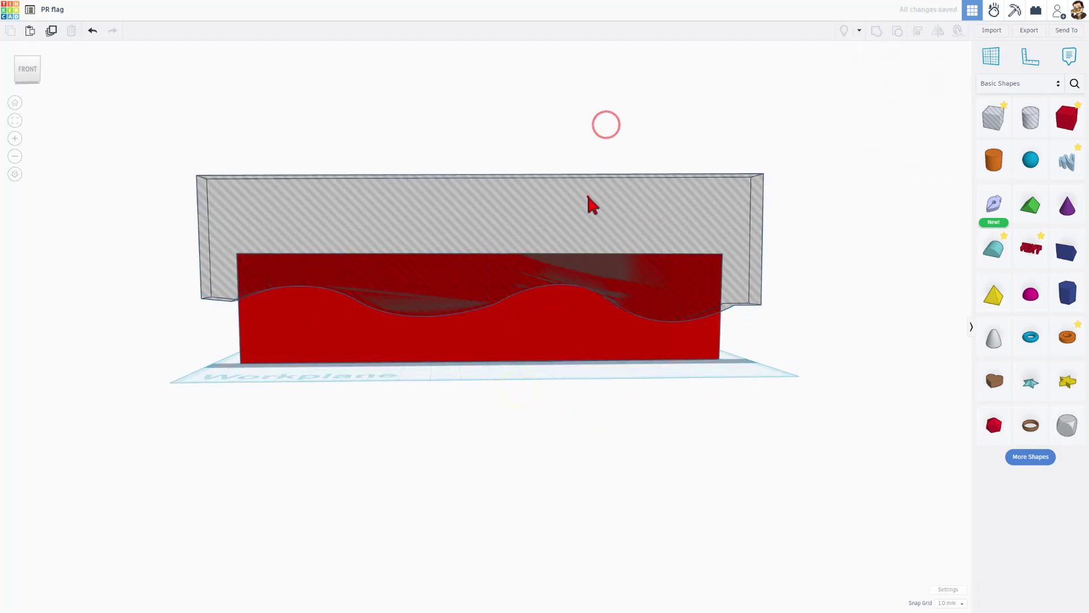
left_click(587, 195)
left_click(951, 602)
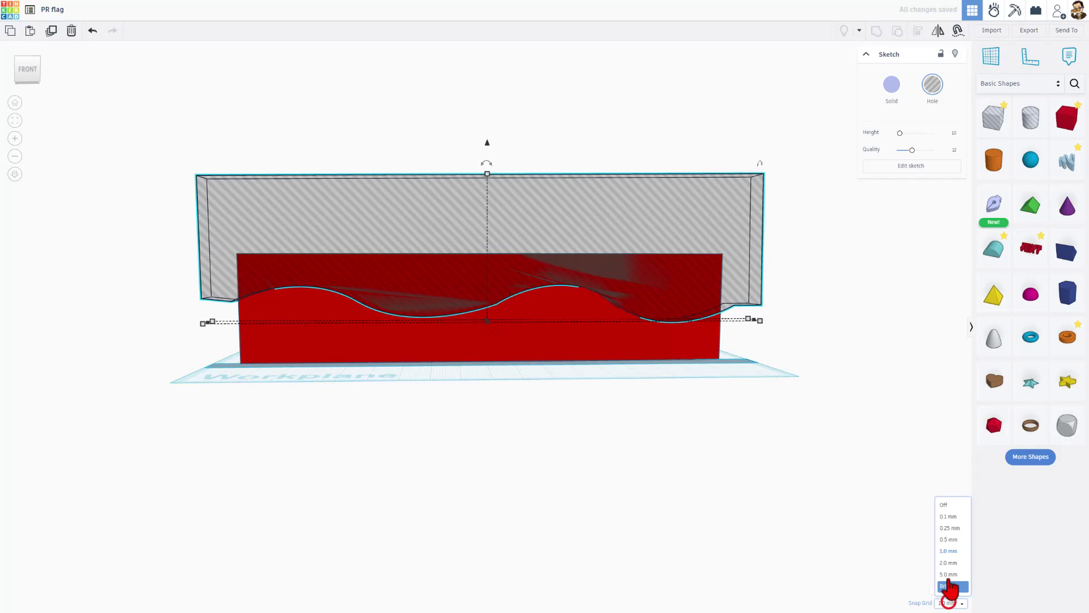
left_click(943, 576)
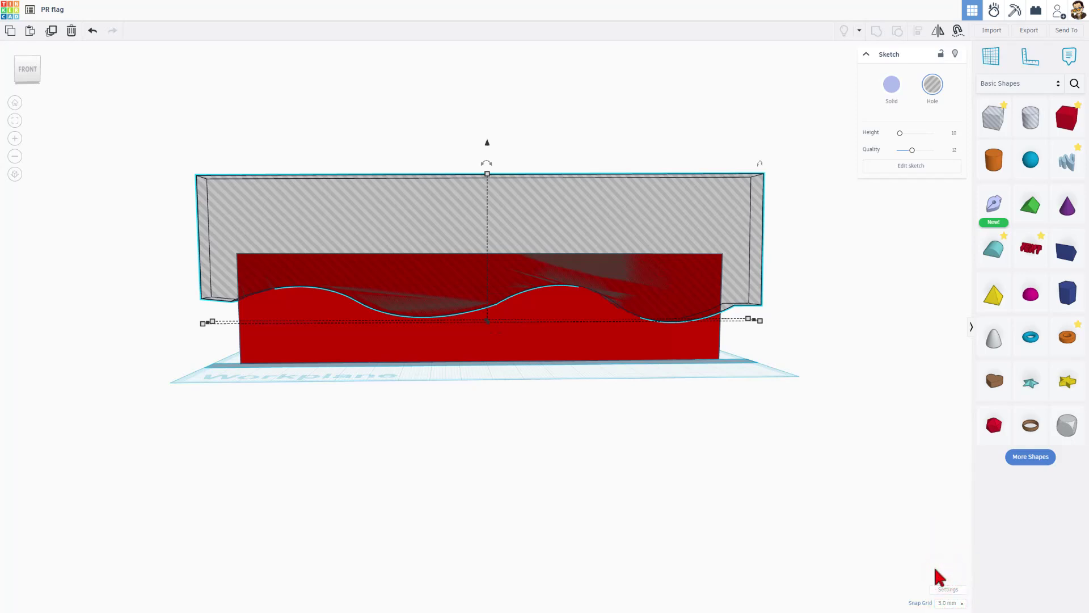
key("ctrl+Up")
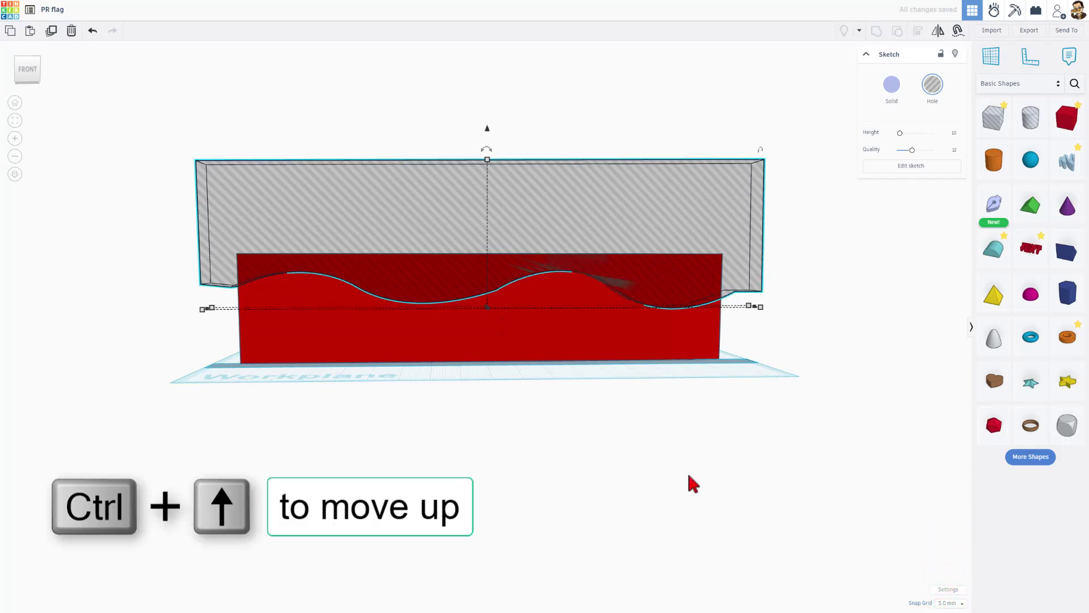
left_click(686, 477)
Step: Duplicate the wavy hole box, lower the copy below the flag, and mirror it vertically
left_click(465, 220)
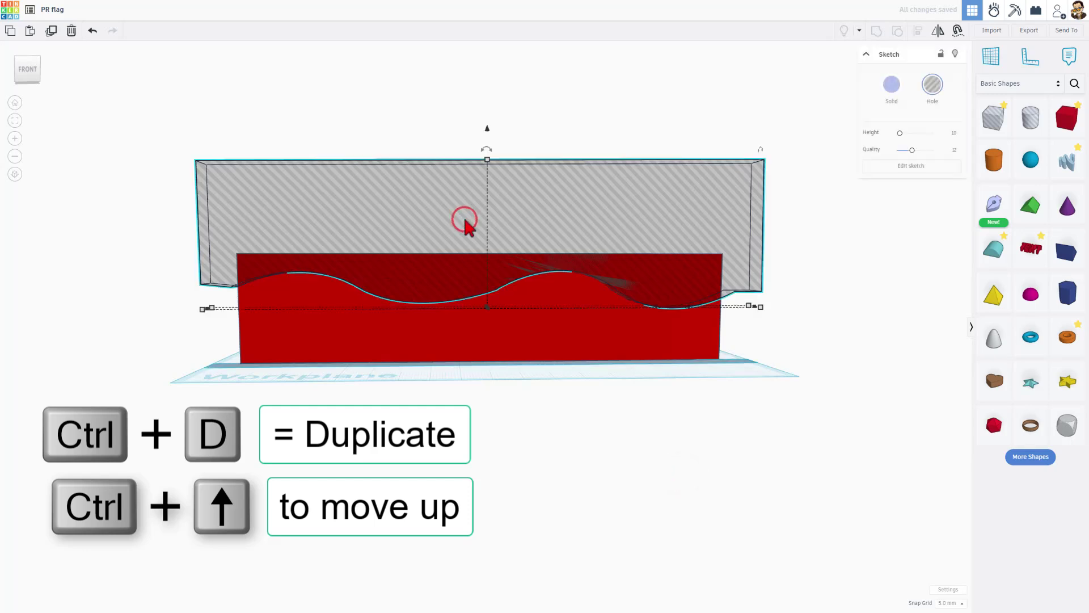
key("ctrl+d")
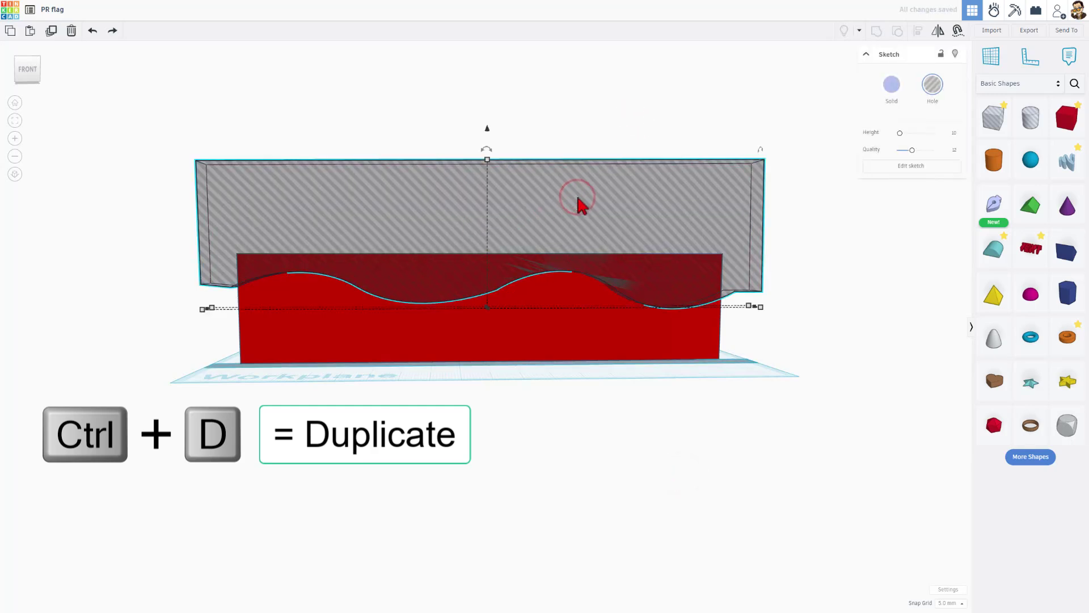
key("ctrl+Down")
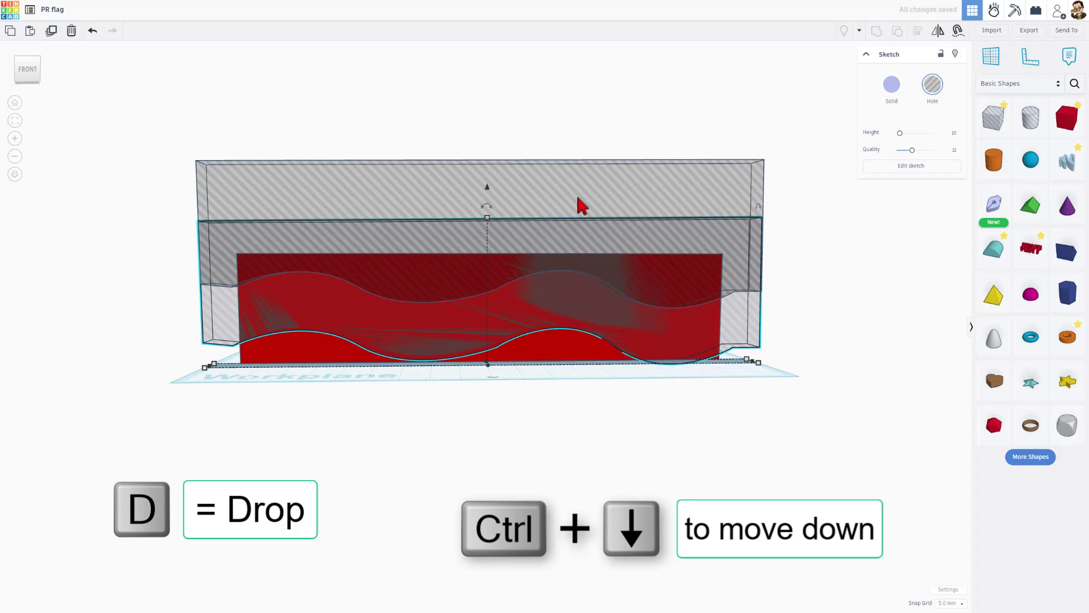
key("ctrl+Down")
key("ctrl+Down")
key("ctrl+Down")
key("ctrl+Down")
key("ctrl+Down")
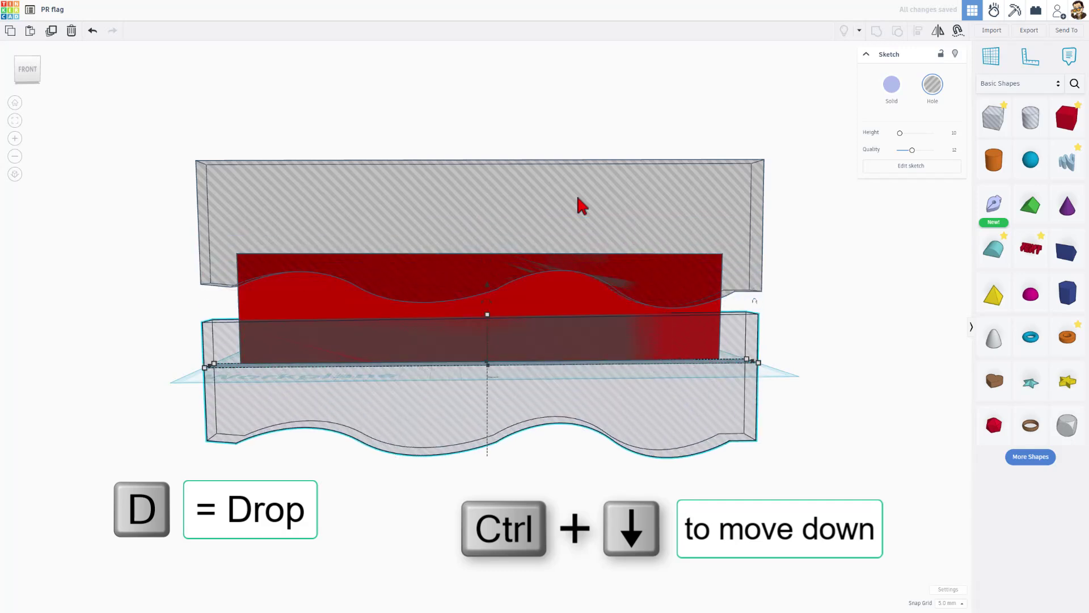
key("ctrl+Down")
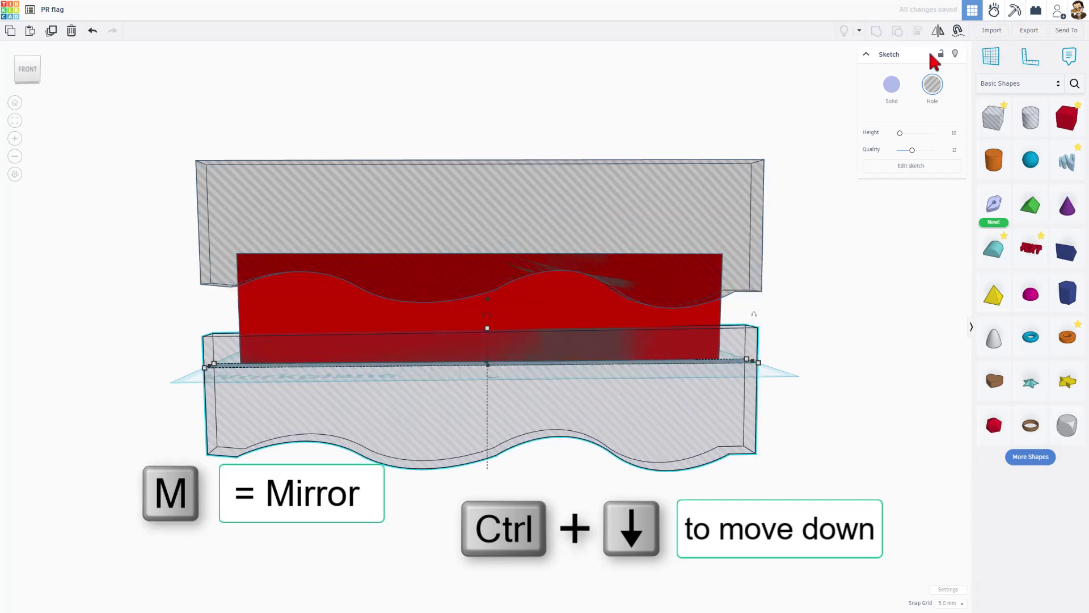
left_click(937, 31)
right_click_drag(787, 250, 642, 483)
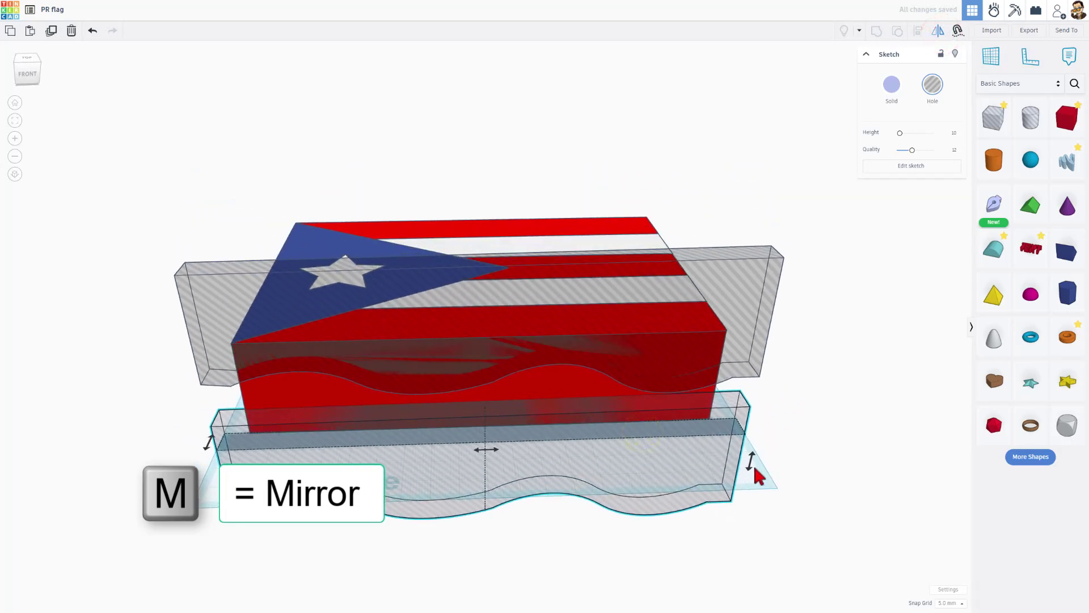
left_click(756, 475)
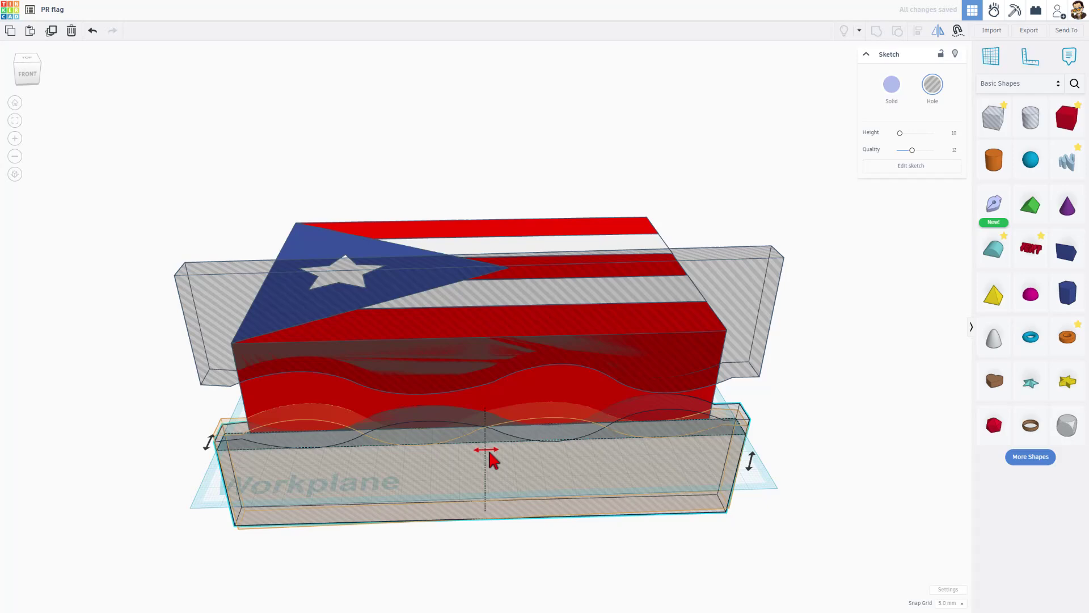
right_click_drag(879, 408, 832, 387)
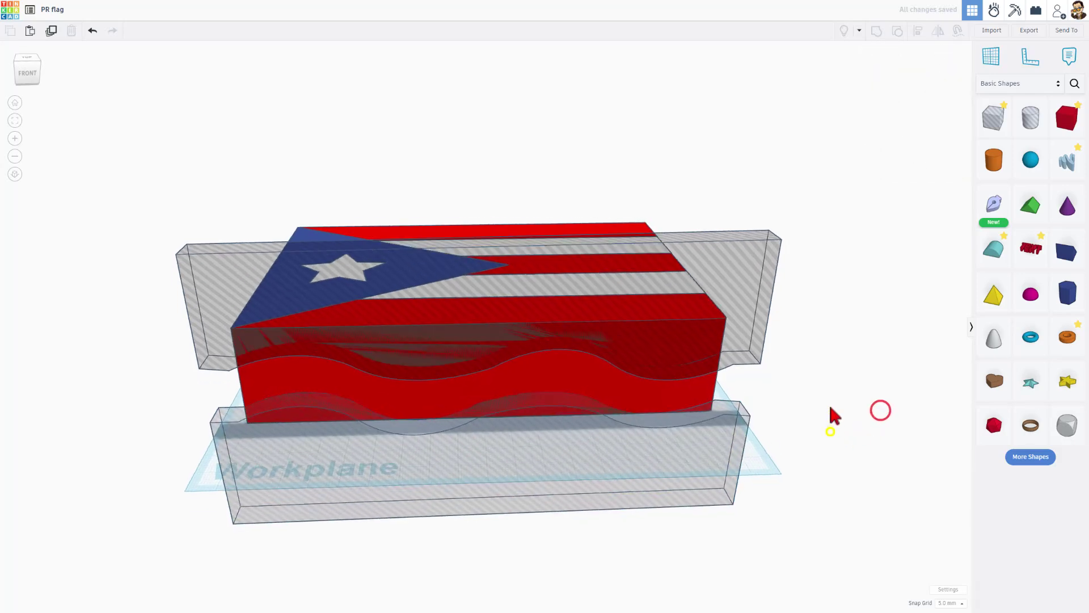
Step: Raise the lower wavy hole one step and stretch both holes' depth to about 99.90
left_click(625, 428)
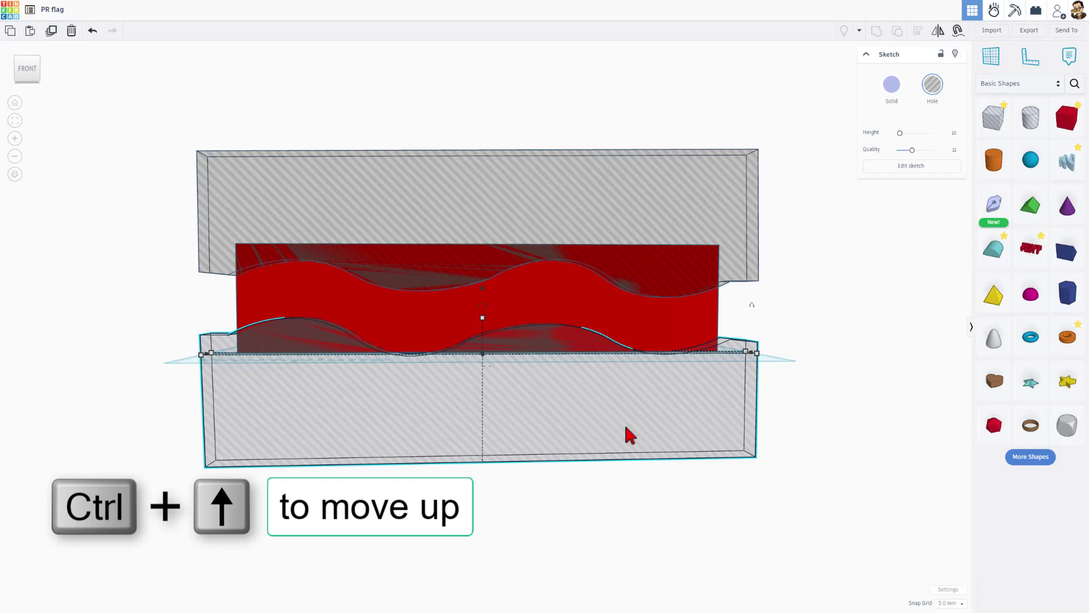
key("ctrl+Up")
key("ctrl+Up")
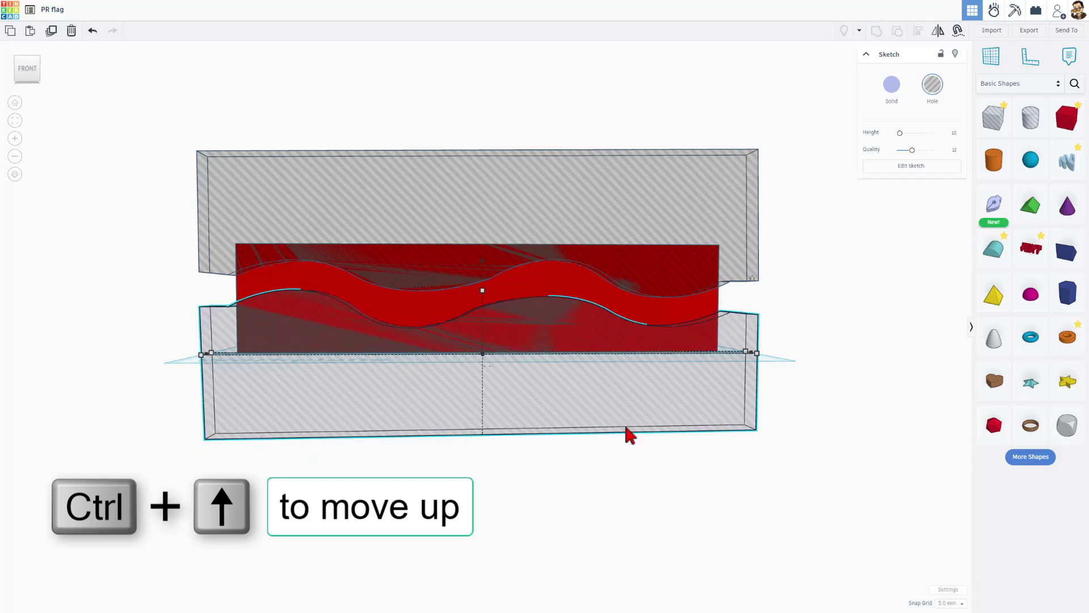
right_click_drag(624, 421, 651, 386)
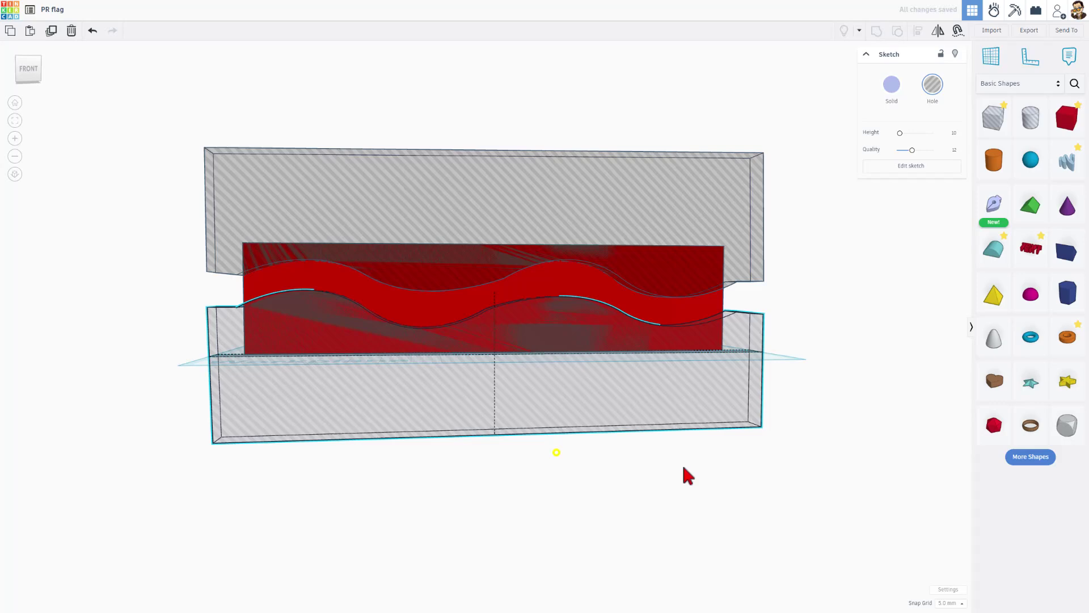
left_click(651, 389)
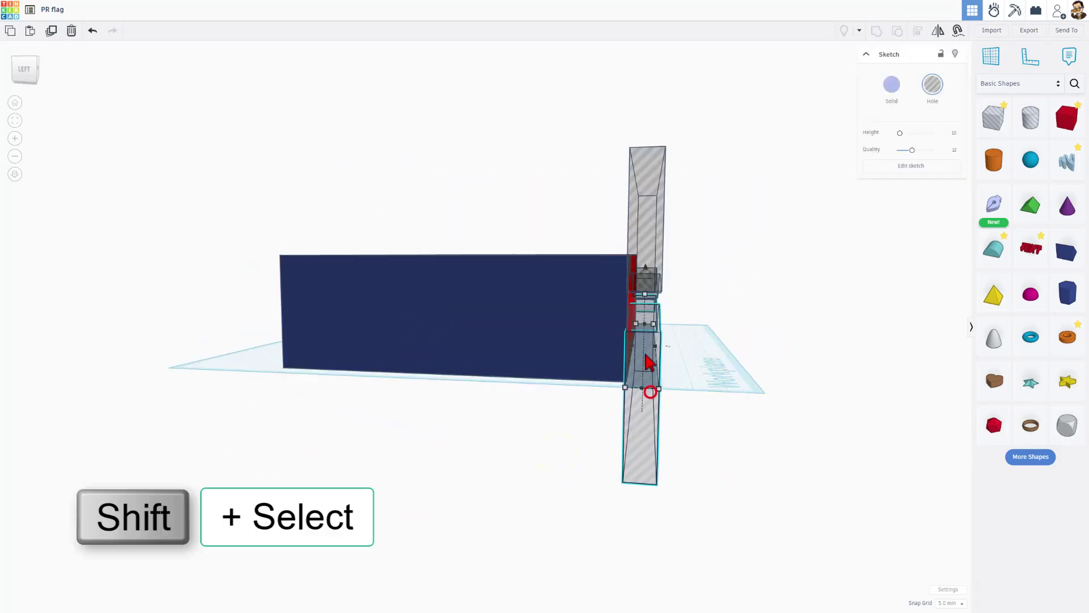
left_click(639, 229, "shift")
left_click_drag(632, 338, 290, 358)
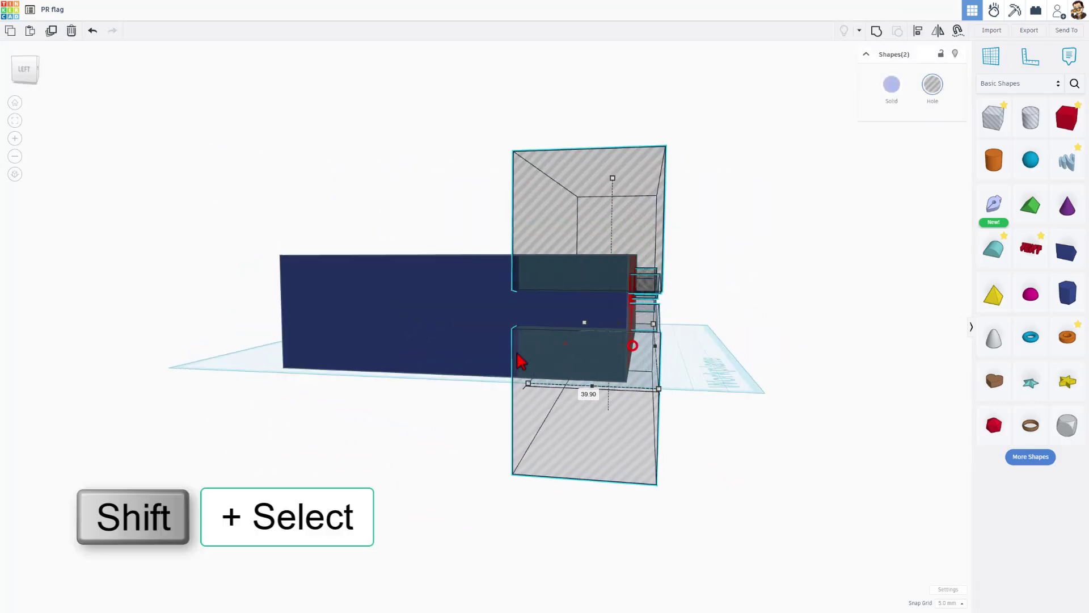
right_click_drag(290, 358, 544, 415)
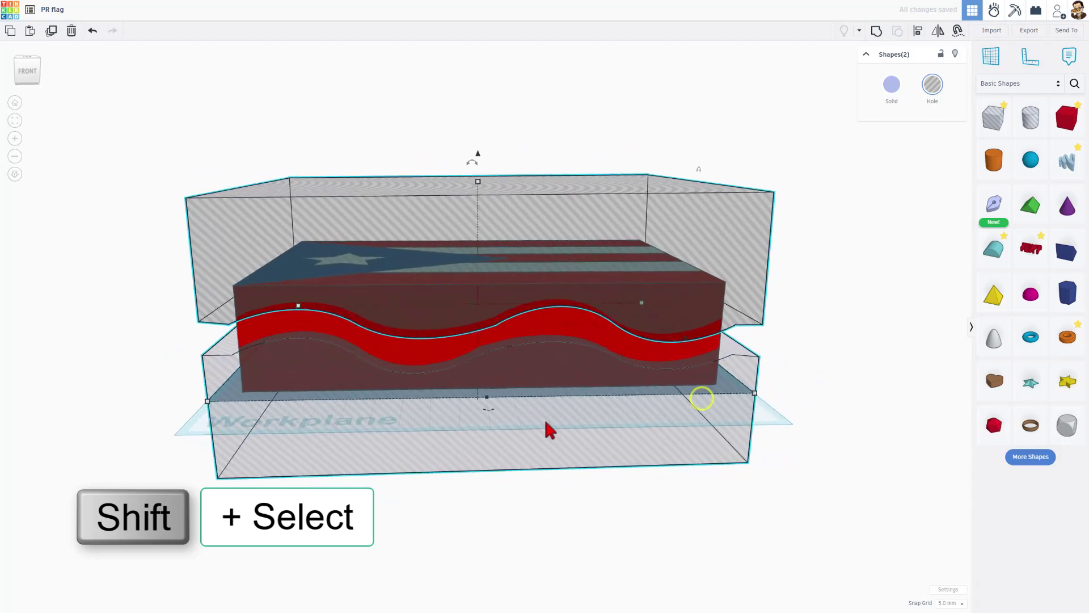
left_click(799, 431)
mouse_move(852, 442)
right_mouse_down()
mouse_move(908, 437)
mouse_move(875, 422)
right_mouse_up()
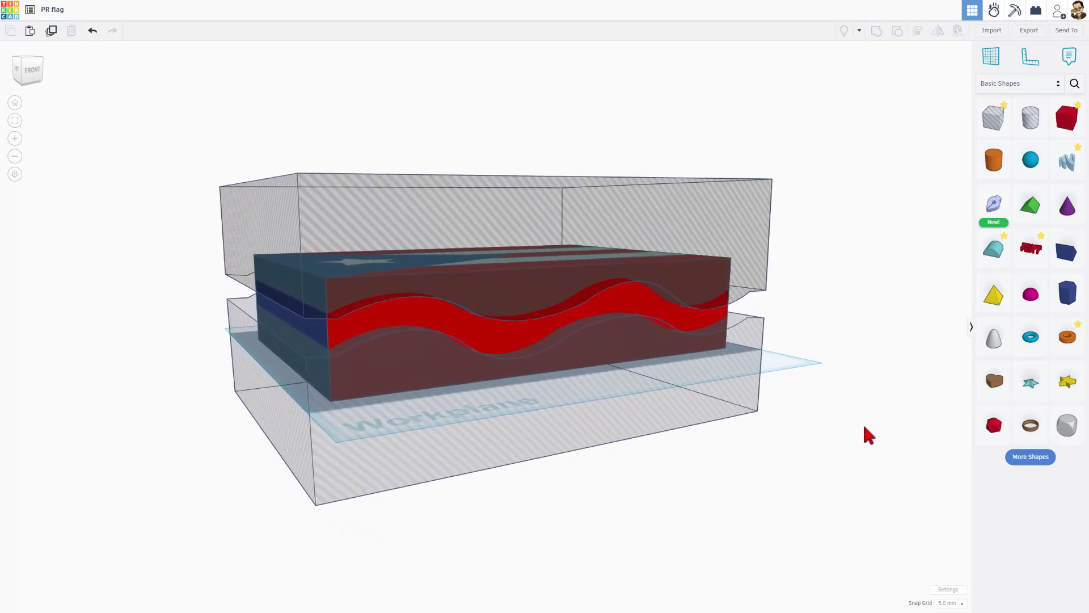
mouse_move(863, 423)
right_mouse_down()
mouse_move(833, 428)
mouse_move(815, 510)
right_mouse_up()
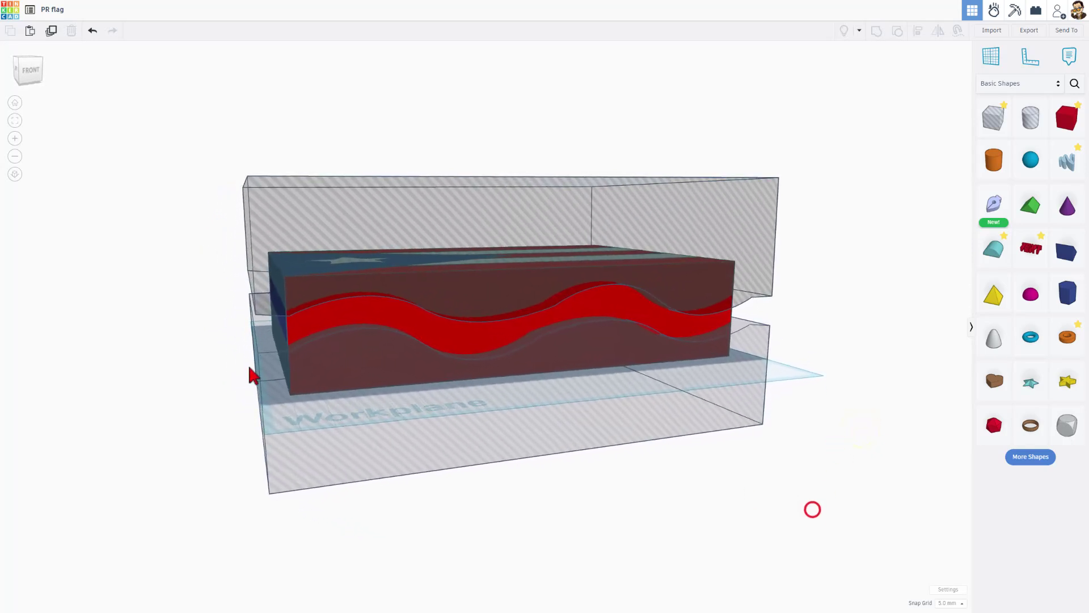
Step: Duplicate both wavy hole boxes and move the copies right, clear of the flag
right_click_drag(180, 323, 205, 270)
left_click_drag(214, 247, 259, 375)
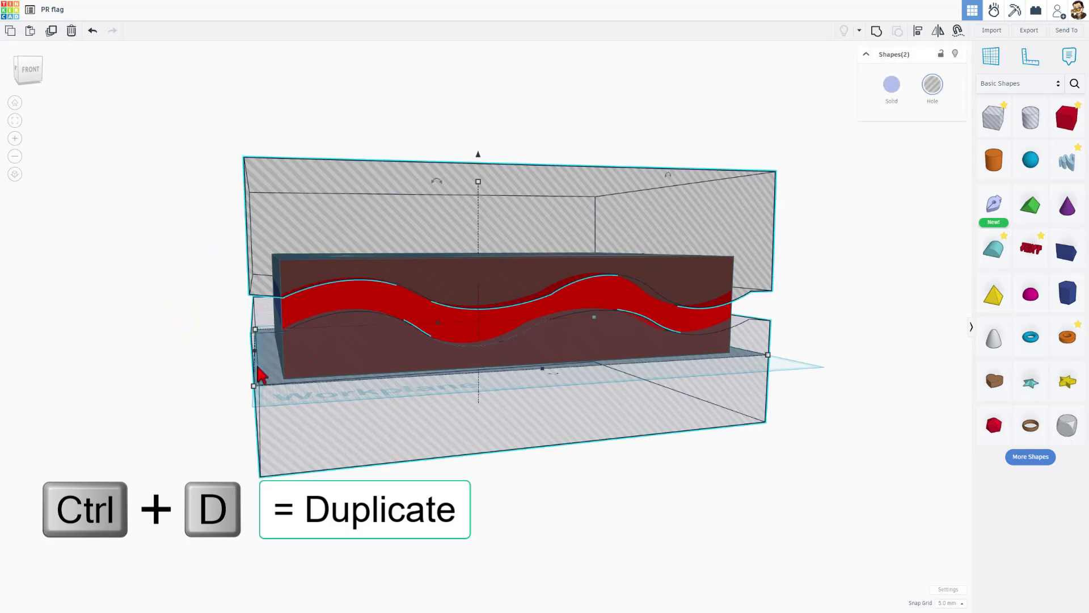
key("shift+Right")
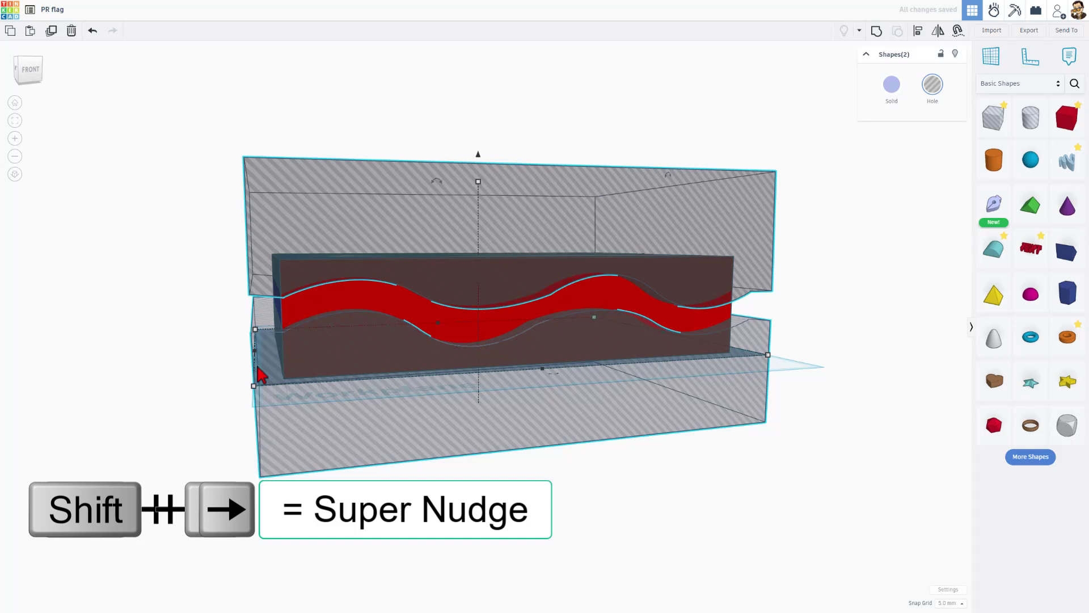
key("shift+Right")
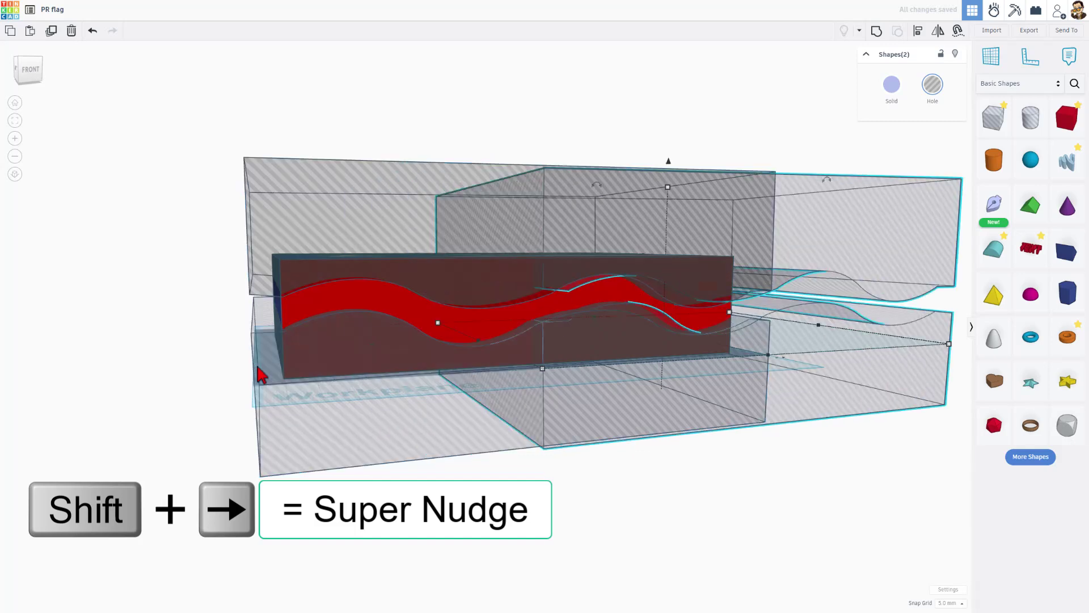
key("shift+Right")
key("shift+Right")
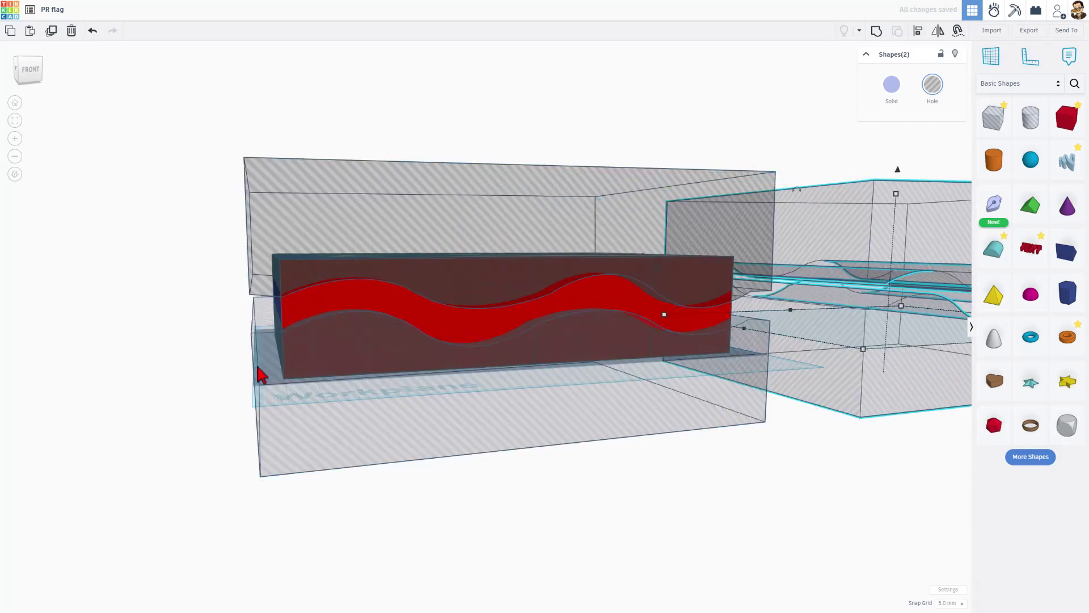
left_click(104, 382)
Step: Group the red flag with both wavy holes to carve the stripe, then lock it
left_click(392, 301, "shift")
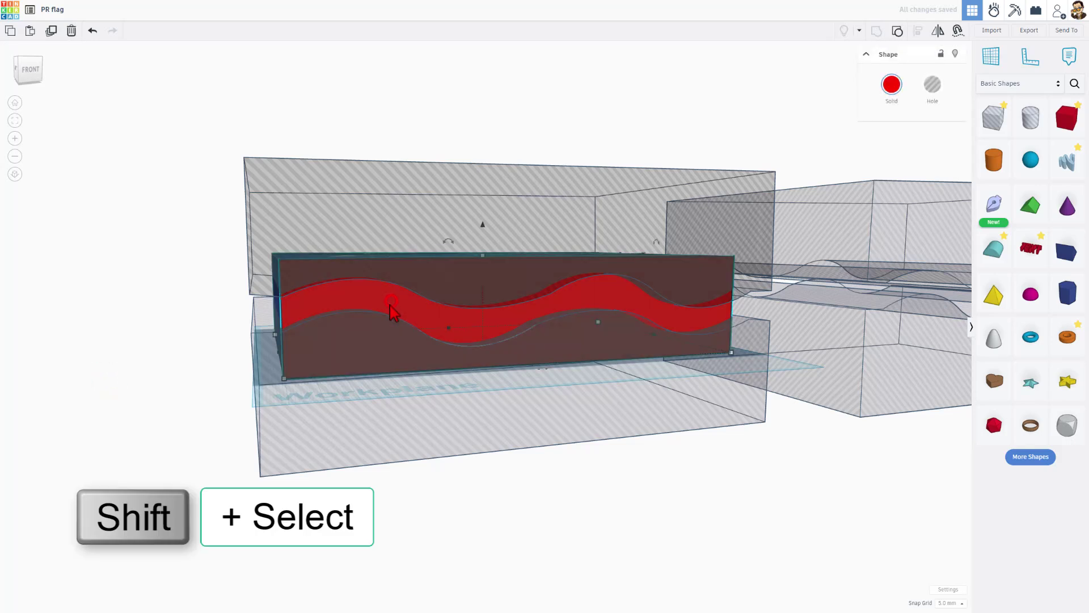
left_click(348, 437, "shift")
left_click(307, 212, "shift")
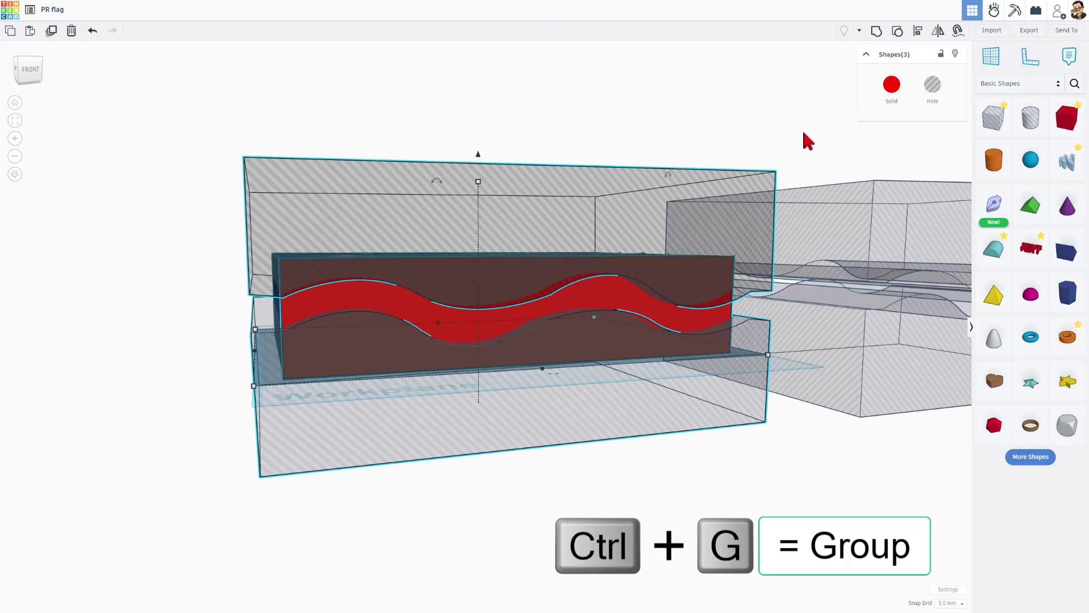
key("ctrl+g")
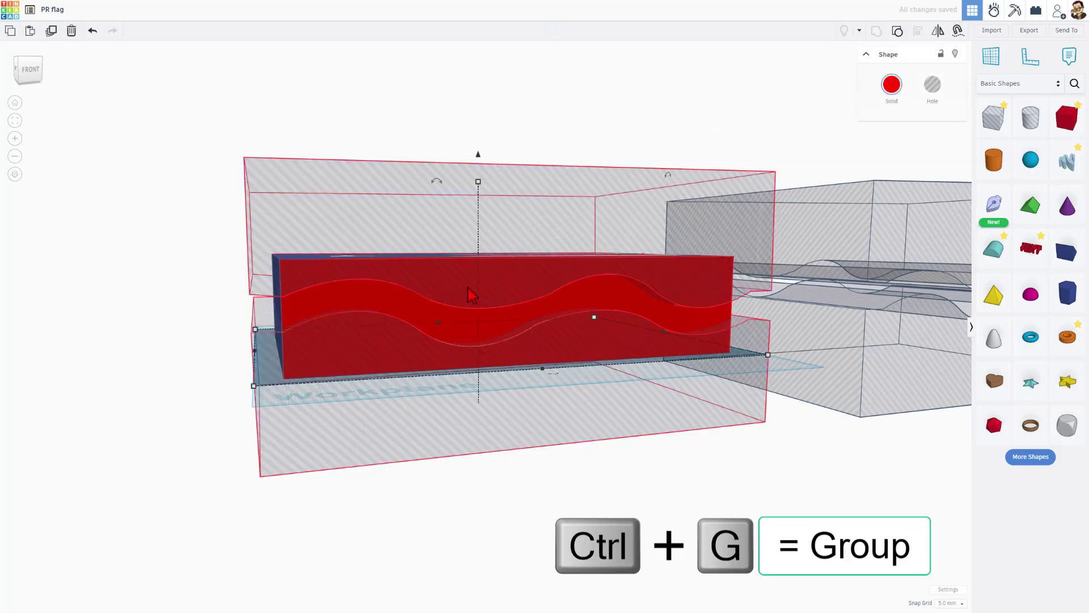
mouse_move(468, 293)
right_mouse_down()
mouse_move(410, 354)
mouse_move(540, 444)
right_mouse_up()
left_click(545, 451)
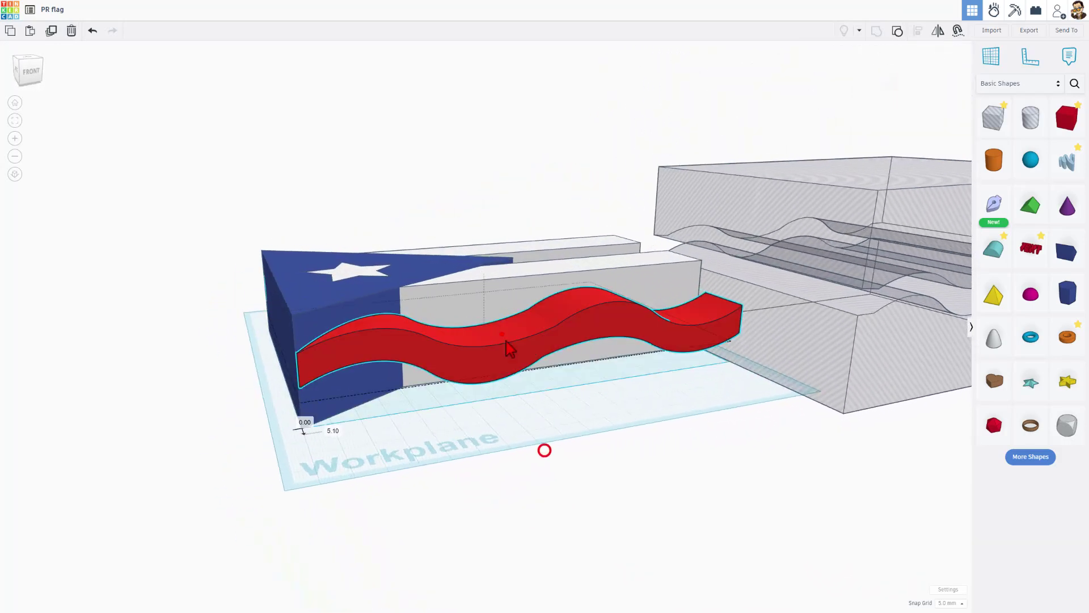
left_click(506, 347)
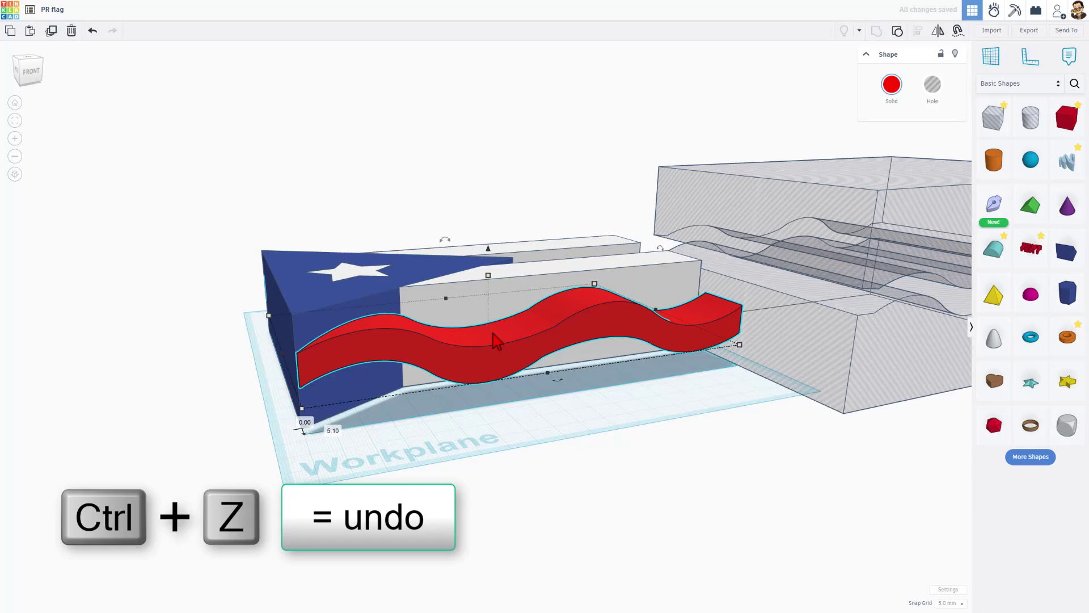
key("ctrl+z")
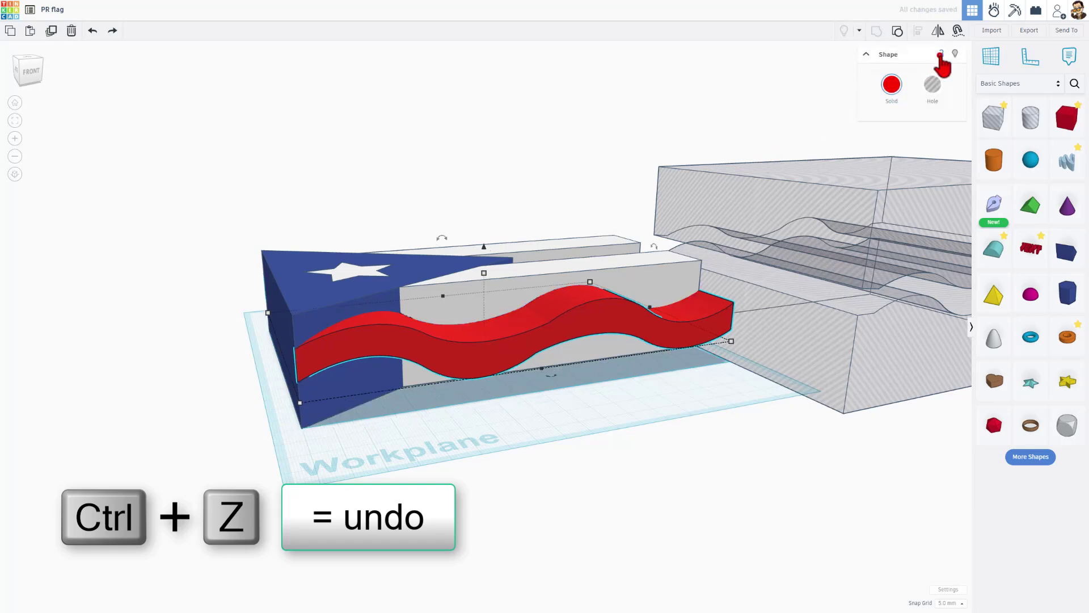
left_click(940, 56)
Step: Duplicate the spare wavy hole boxes and slide the copies left toward the flag
mouse_move(635, 464)
right_mouse_down()
mouse_move(707, 489)
mouse_move(653, 487)
right_mouse_up()
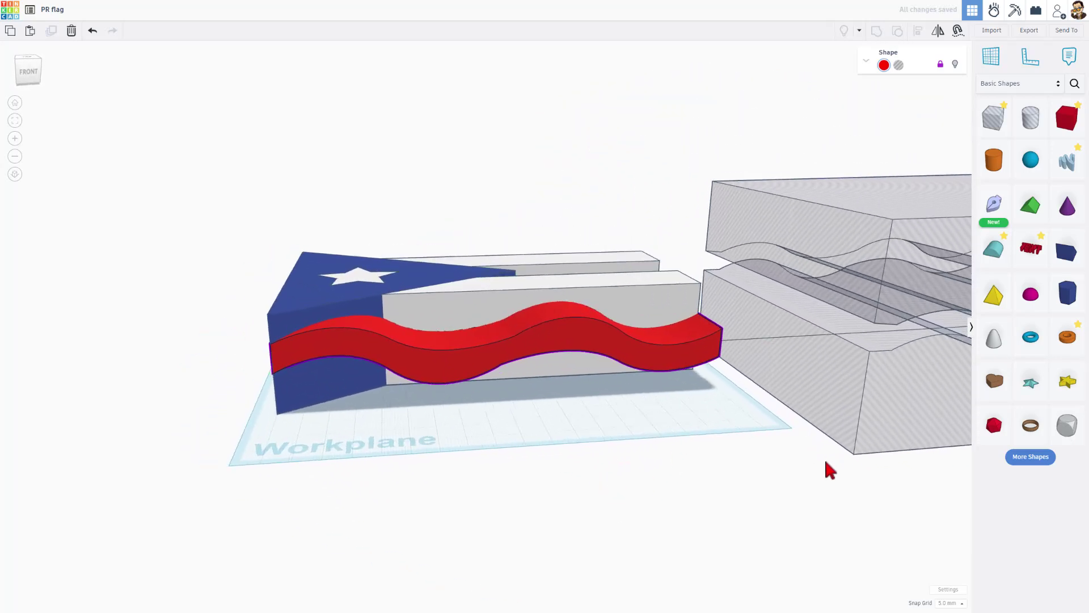
left_click(825, 464)
left_click(870, 268)
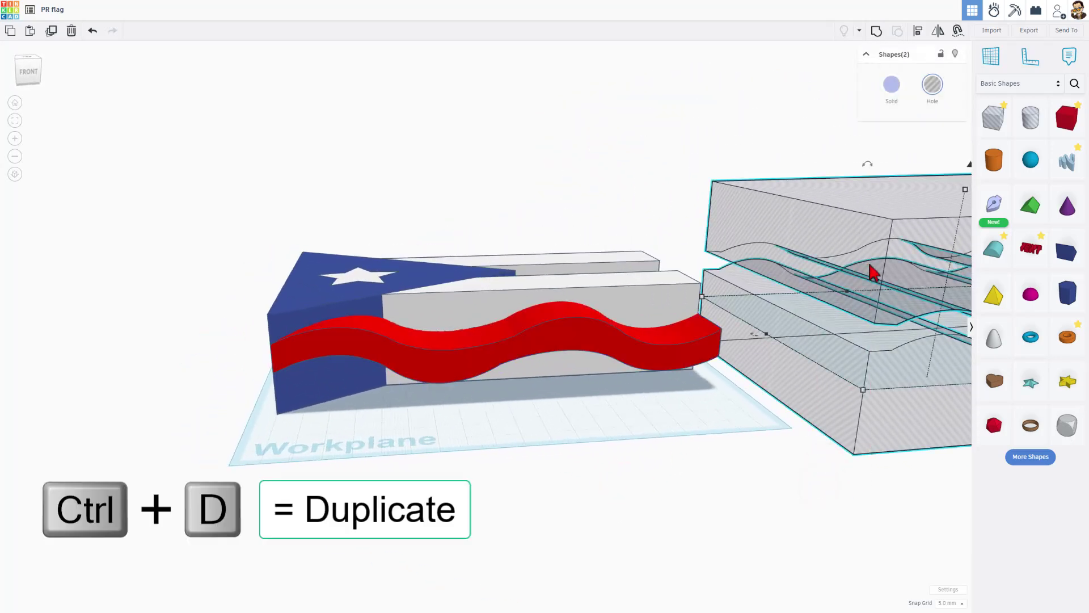
key("ctrl+d")
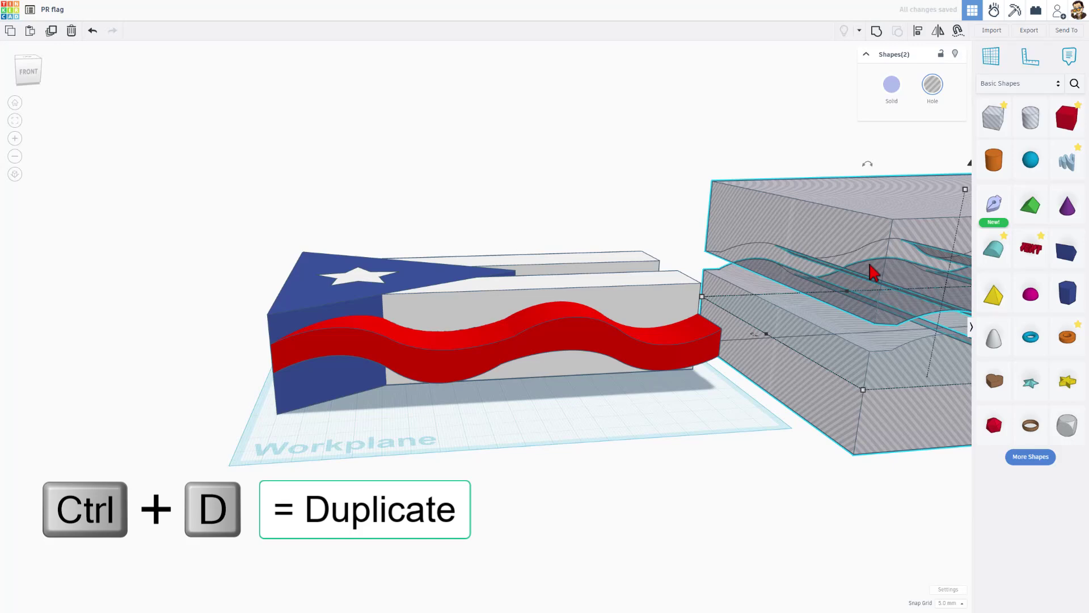
key("Left")
key("Left")
key("Left")
key("Left")
key("Left")
key("Left")
key("Left")
key("Left")
key("Left")
key("Left")
key("Left")
key("Left")
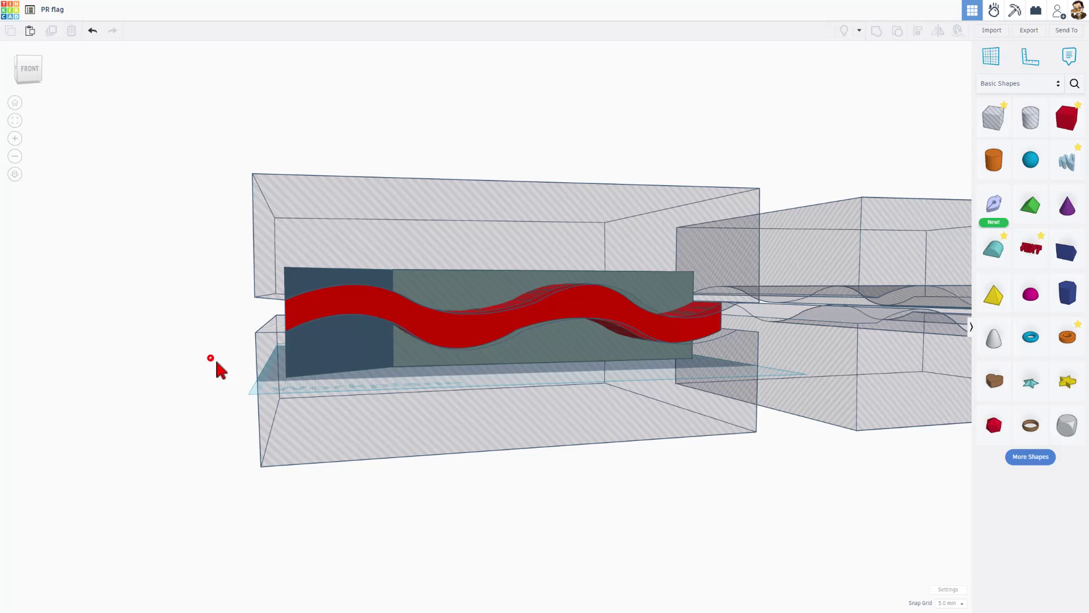
Step: Group the red stripe with the lower and upper wavy hole blocks to cut it
left_click_drag(210, 360, 292, 397)
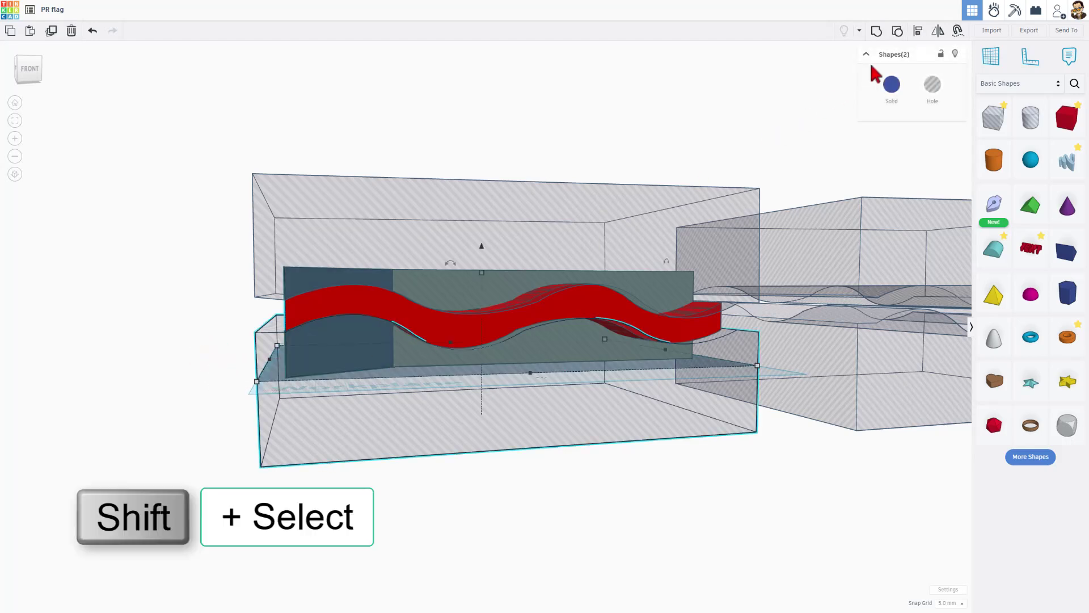
left_click(300, 223, "shift")
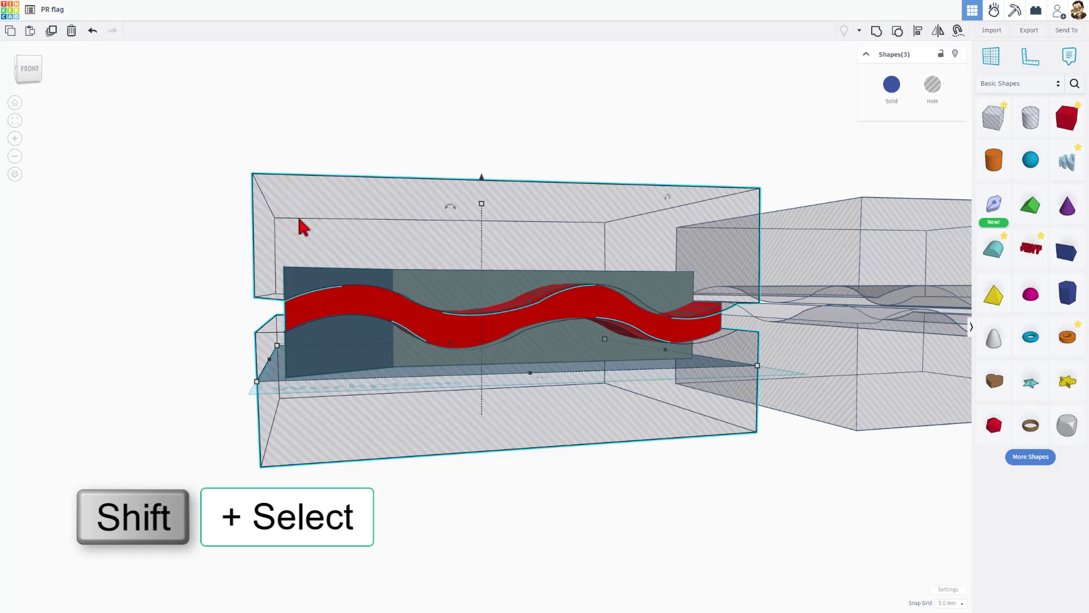
key("ctrl+g")
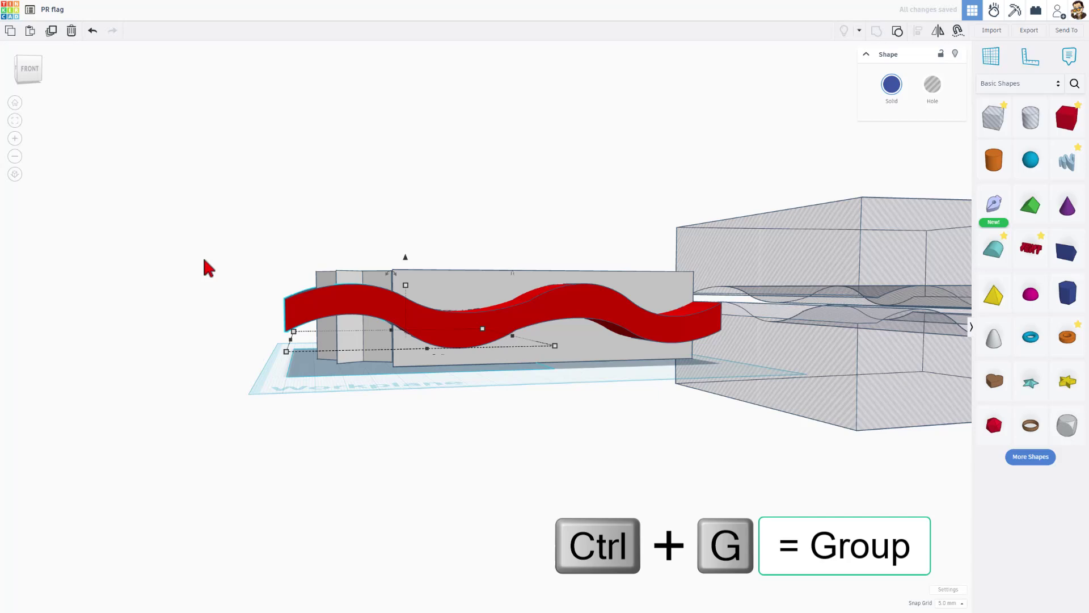
right_click_drag(202, 259, 332, 375)
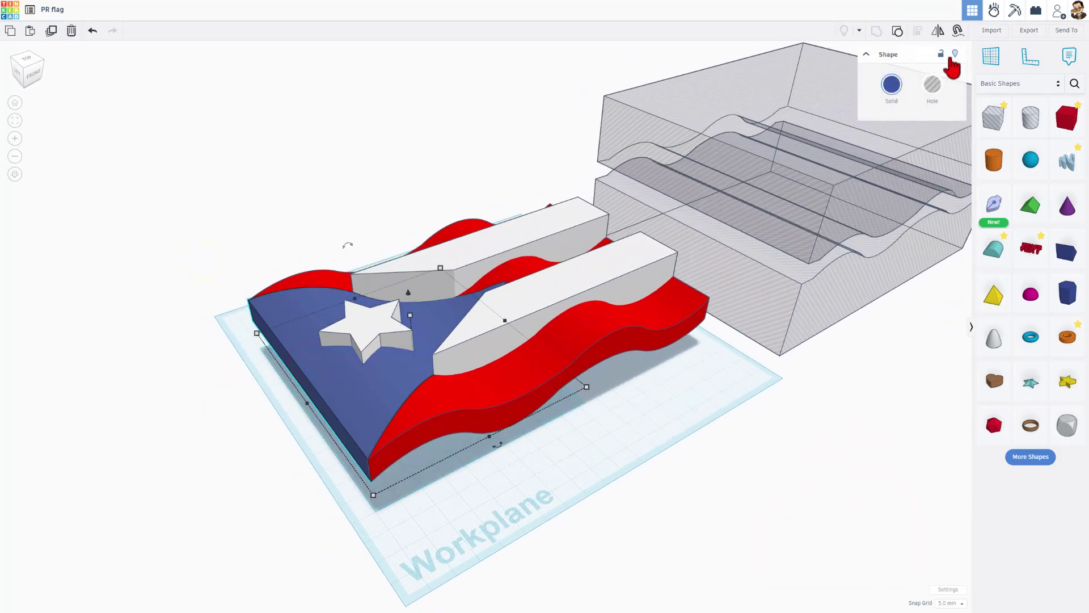
Step: Move the two wavy hole blocks left so they sit over the flag
left_click(497, 469)
right_click_drag(591, 479, 720, 173)
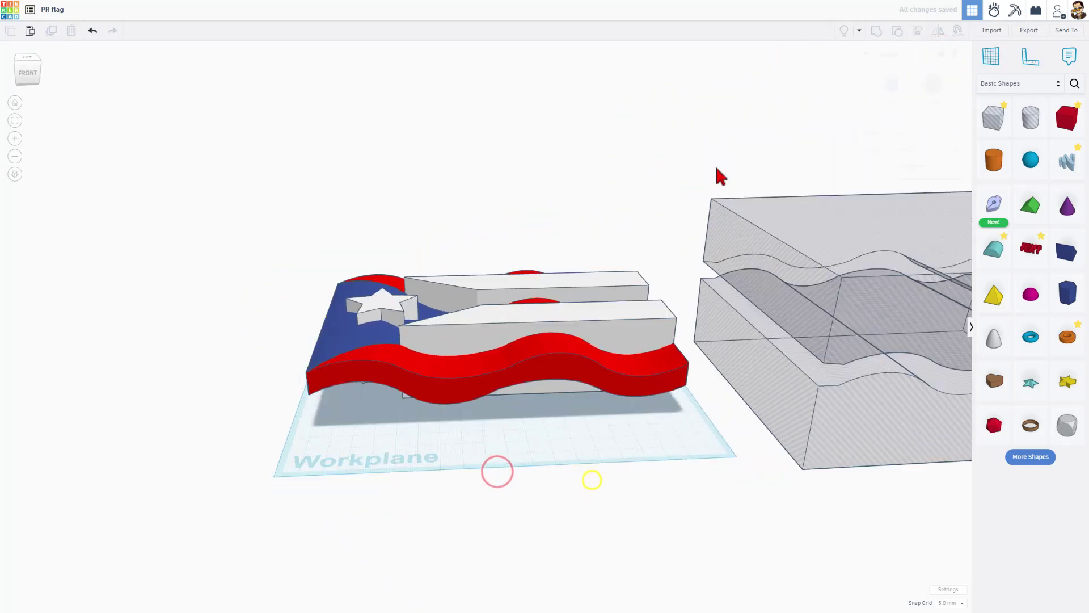
left_click_drag(715, 168, 785, 377)
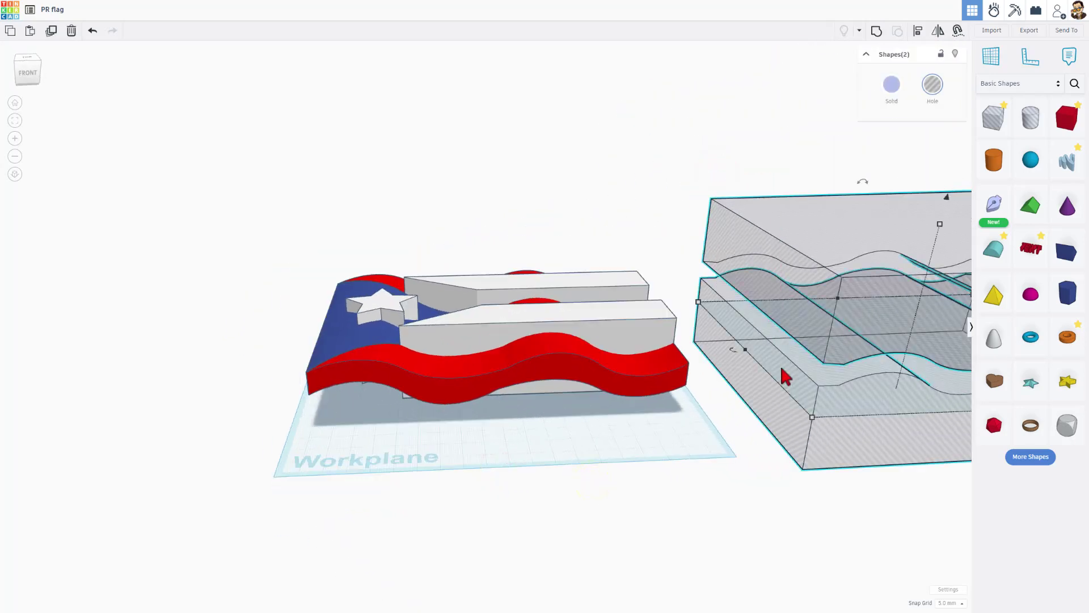
key("shift+Left")
key("shift+Left")
key("shift+Left")
key("shift+Left")
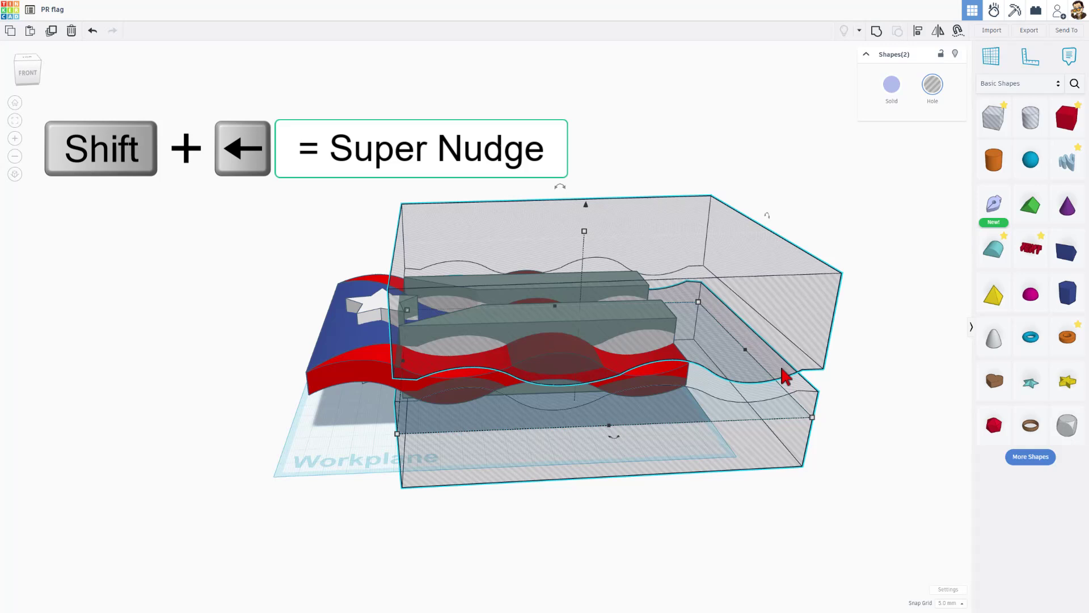
key("shift+Left")
key("shift+Left")
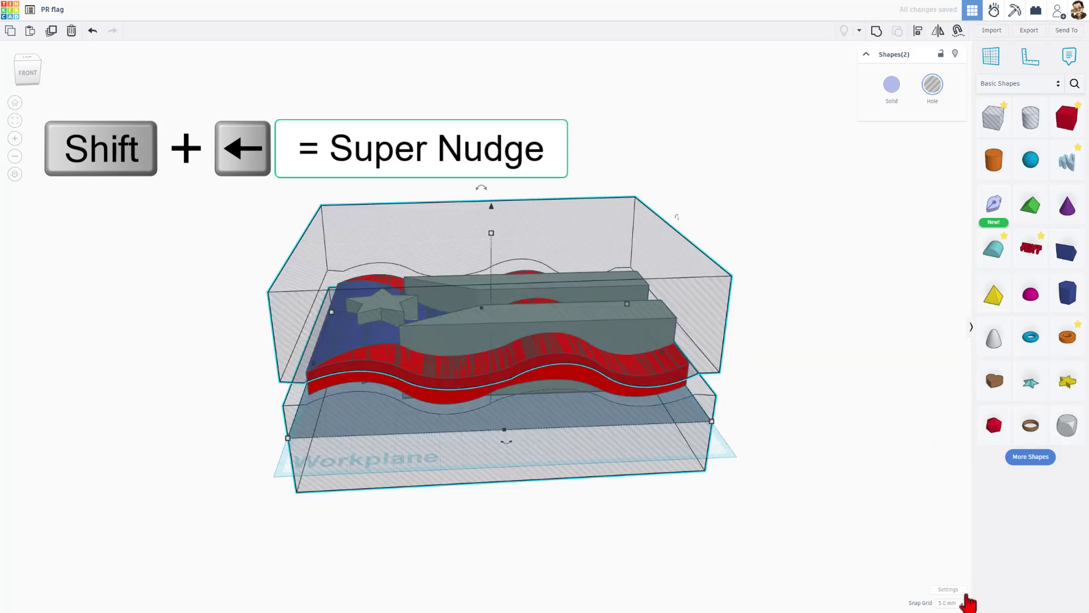
left_click(536, 558)
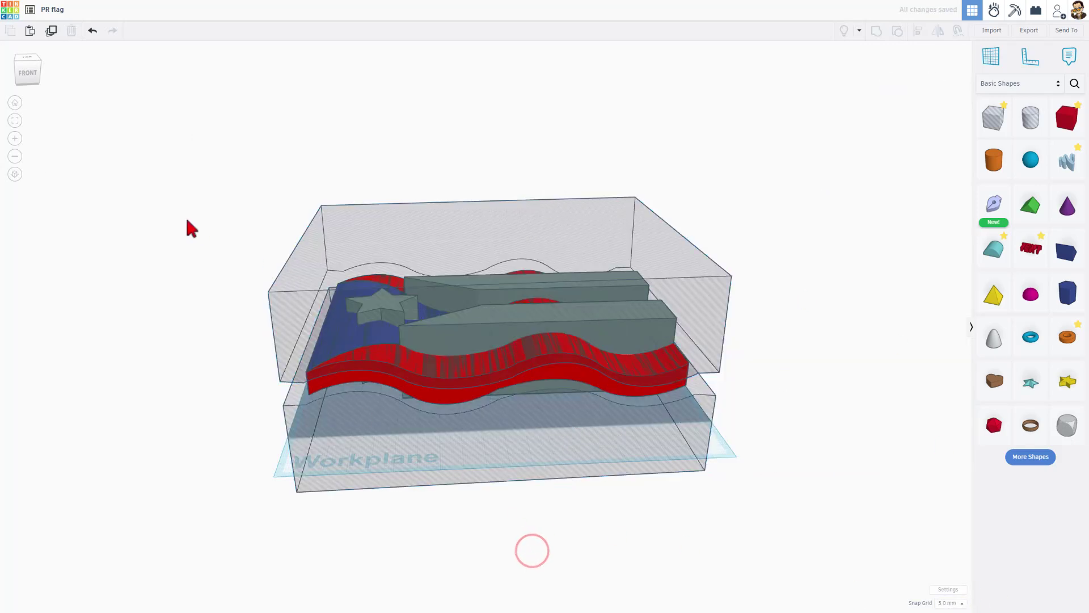
Step: Group all seven flag parts and hole blocks into one waving flag
mouse_move(186, 219)
left_mouse_down()
mouse_move(547, 473)
mouse_move(677, 508)
left_mouse_up()
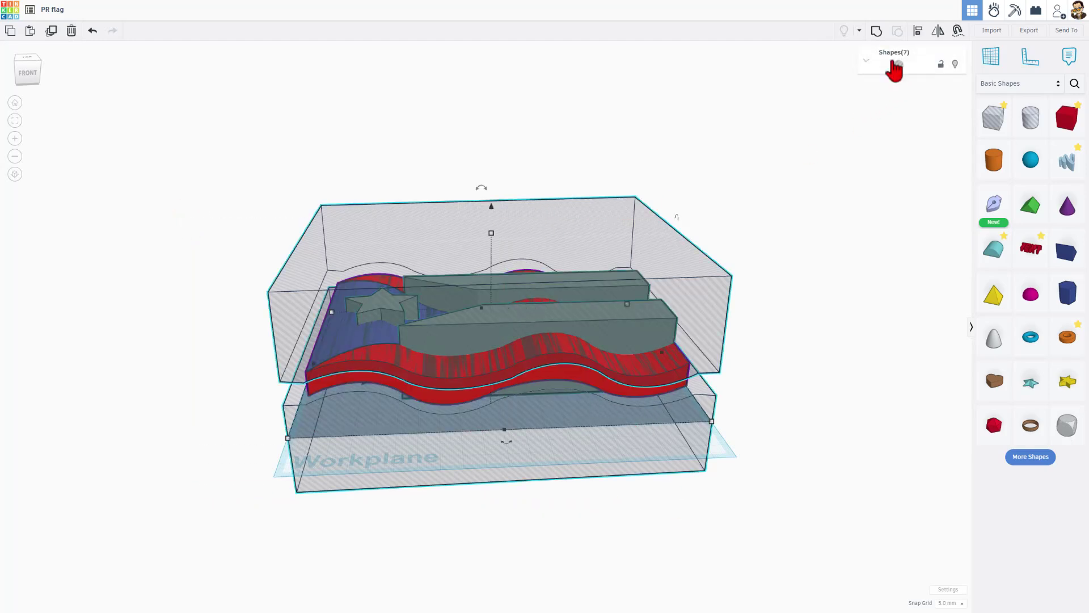
key("ctrl+g")
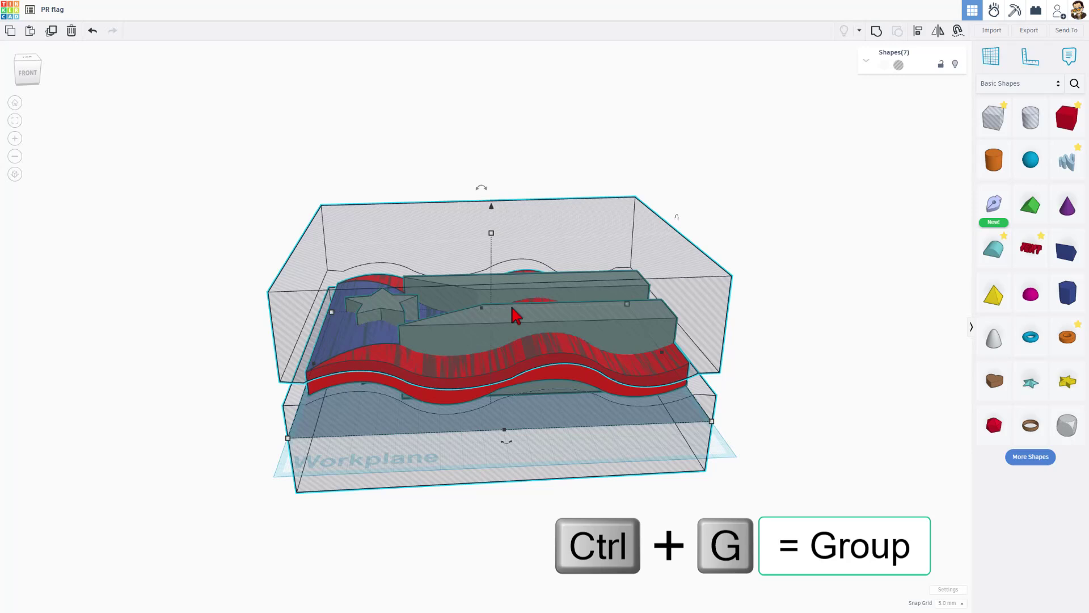
left_click(876, 31)
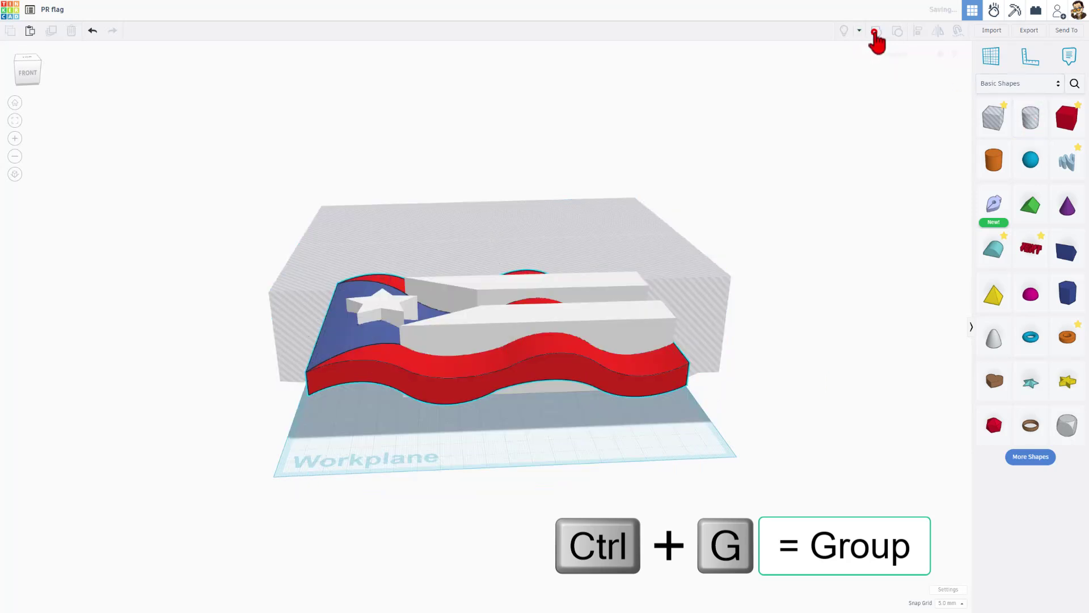
mouse_move(553, 297)
right_mouse_down()
mouse_move(312, 286)
mouse_move(287, 258)
mouse_move(287, 238)
mouse_move(332, 242)
mouse_move(296, 236)
right_mouse_up()
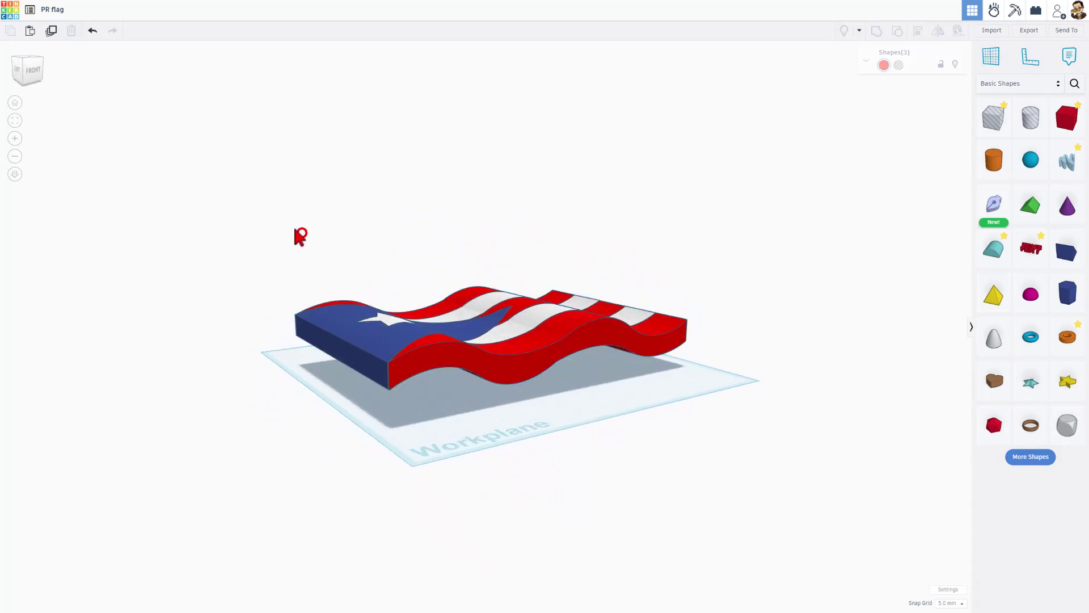
Step: Select every piece of the waving flag and lock them from the Shapes panel
left_click_drag(287, 219, 540, 471)
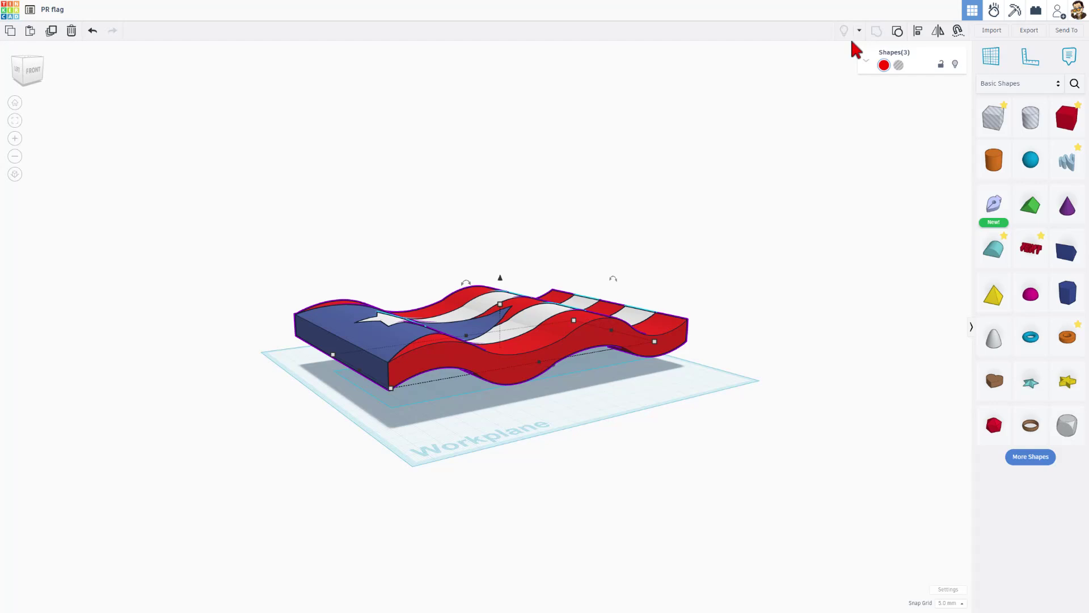
left_click(940, 65)
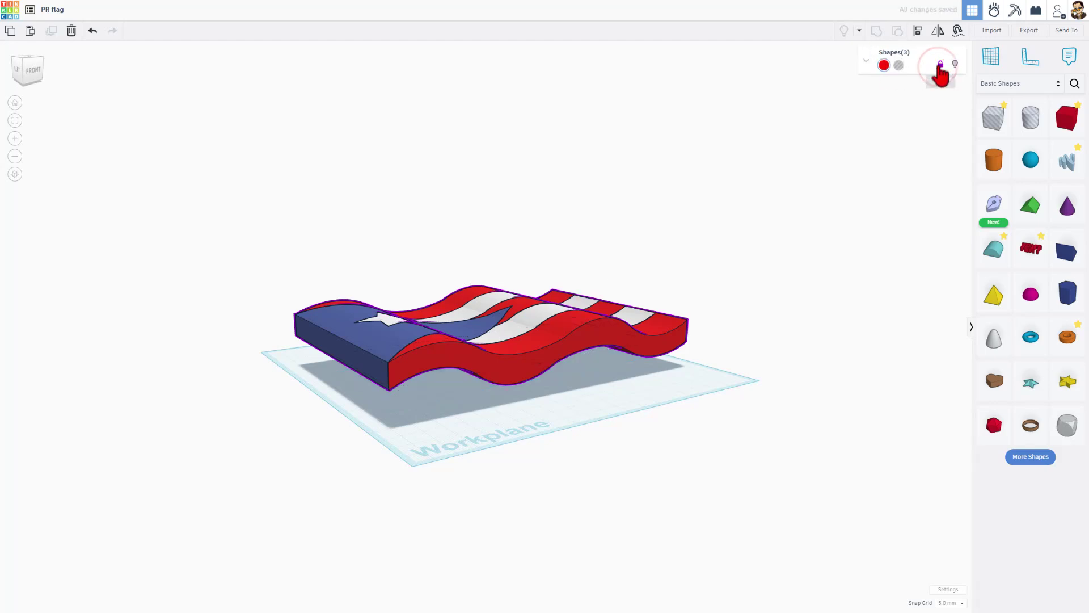
left_click(706, 272)
mouse_move(707, 272)
right_mouse_down()
mouse_move(515, 442)
mouse_move(426, 366)
mouse_move(515, 362)
right_mouse_up()
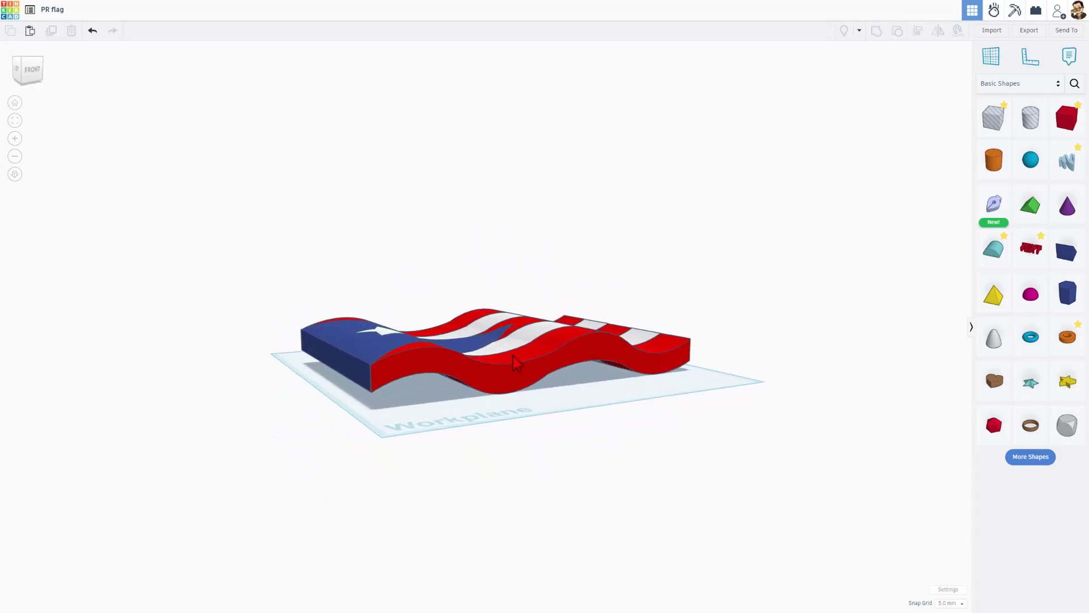
mouse_move(514, 362)
right_mouse_down()
mouse_move(488, 415)
mouse_move(415, 442)
mouse_move(396, 469)
mouse_move(569, 443)
mouse_move(426, 388)
mouse_move(401, 332)
mouse_move(406, 344)
mouse_move(767, 297)
right_mouse_up()
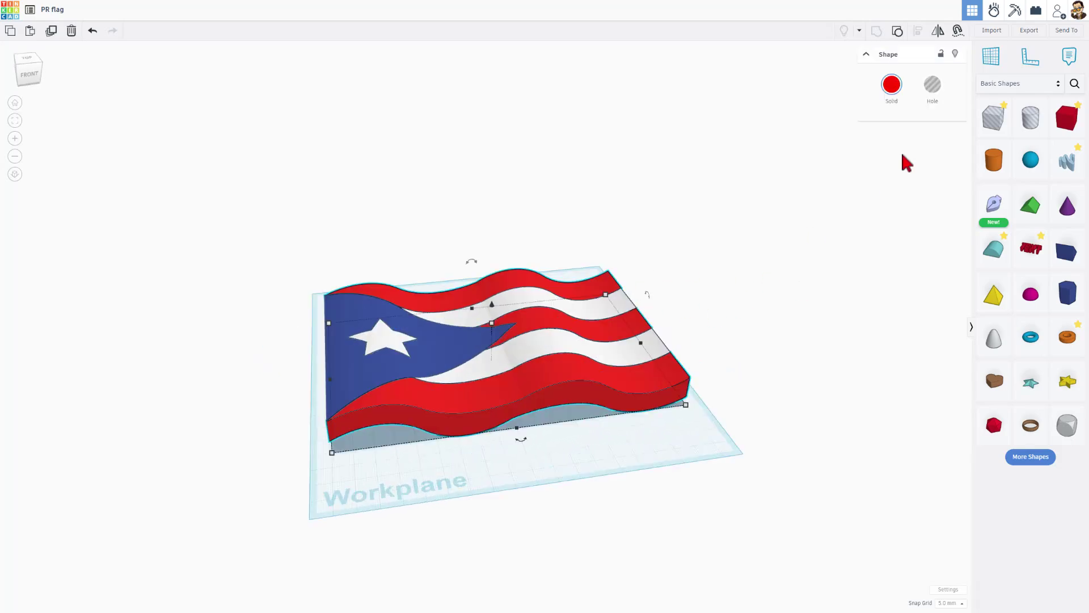
Step: Export the red flag piece as an STL file
left_click(1030, 33)
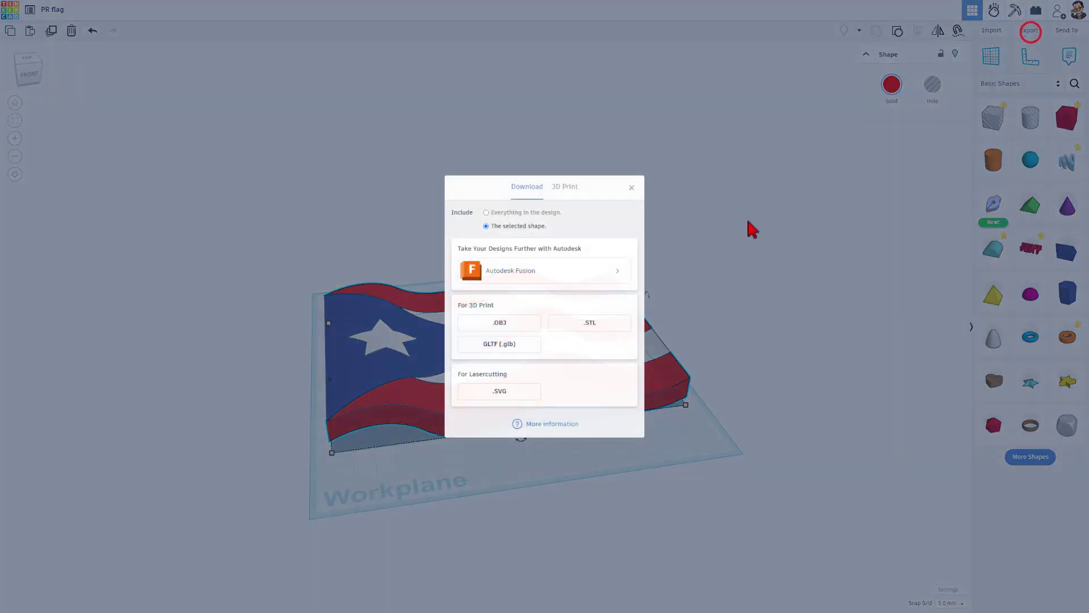
left_click(582, 327)
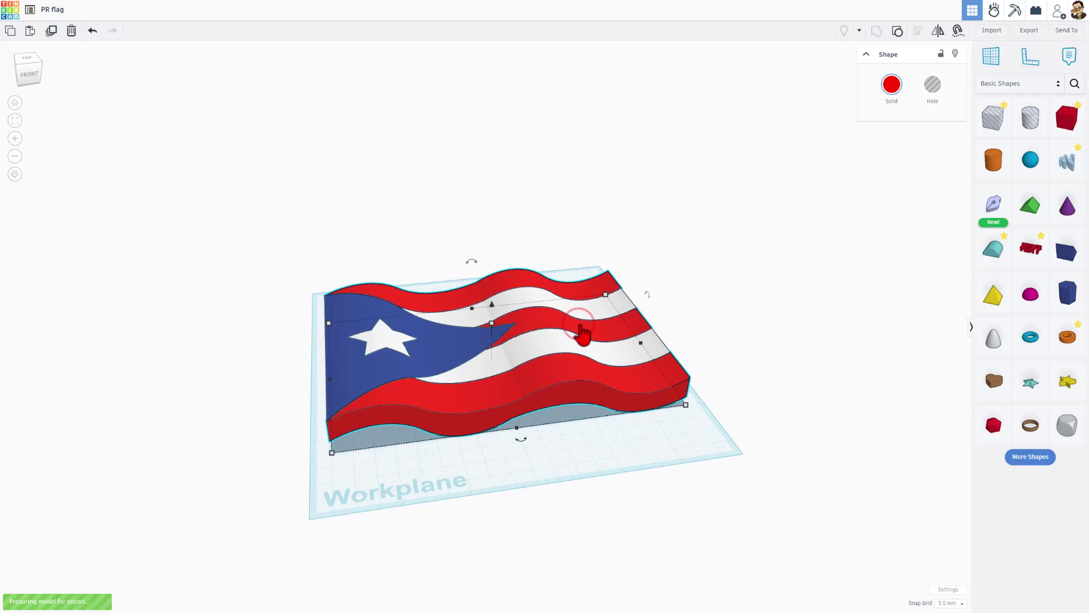
left_click(72, 395)
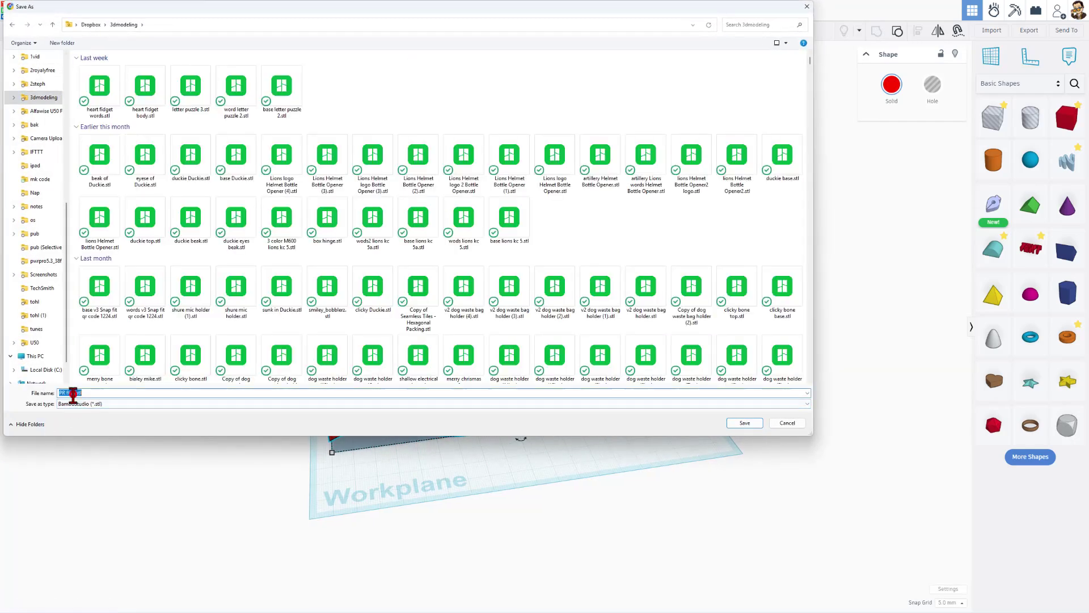
left_click(75, 393)
type("PR flag red.stl")
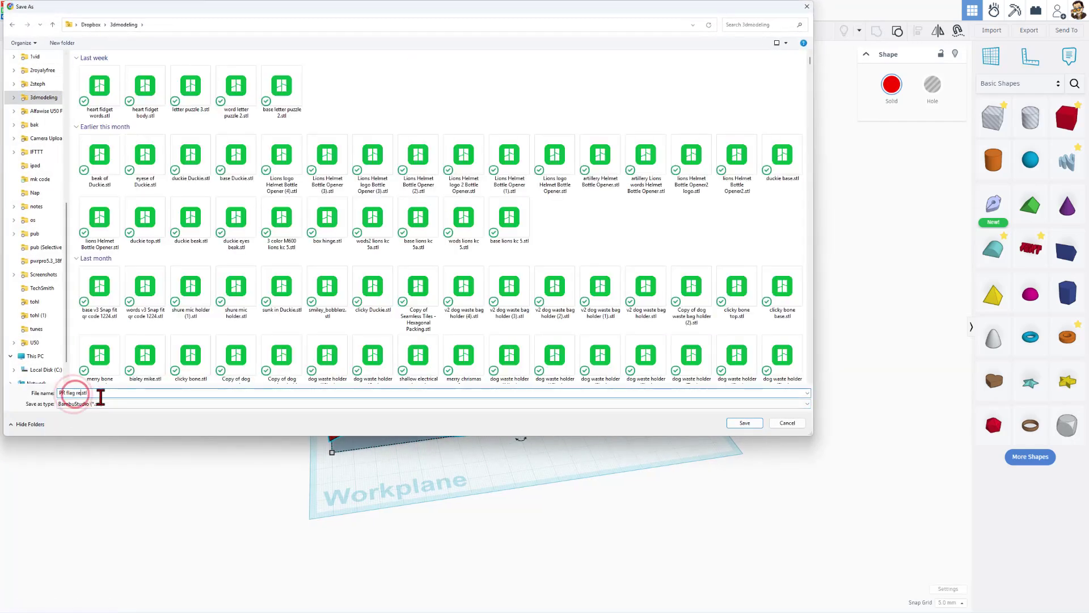
left_click(745, 424)
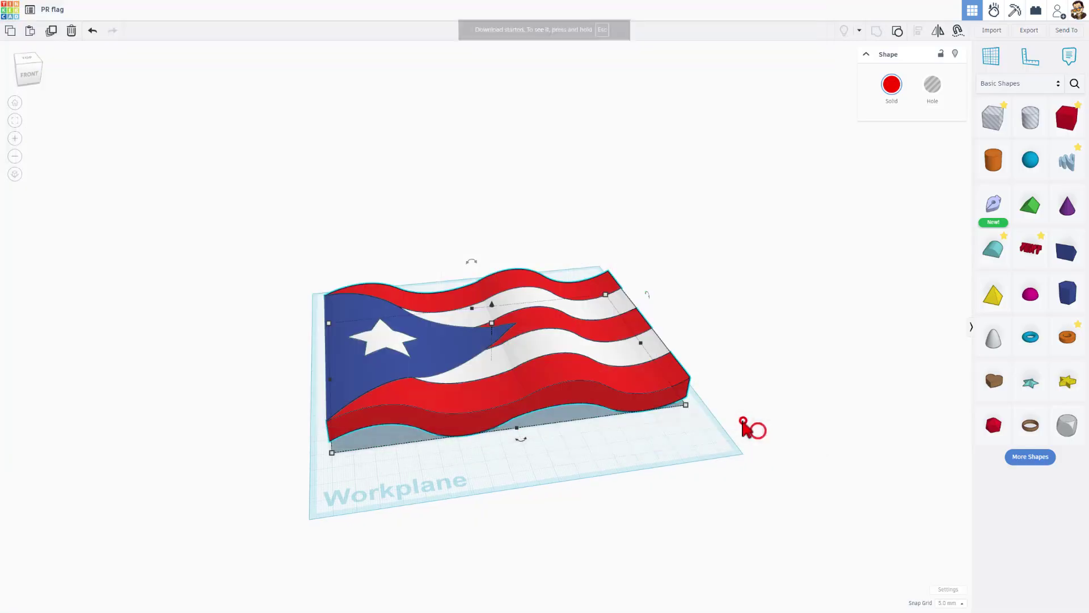
Step: Export the blue flag piece as an STL file
left_click(438, 343)
left_click(1029, 31)
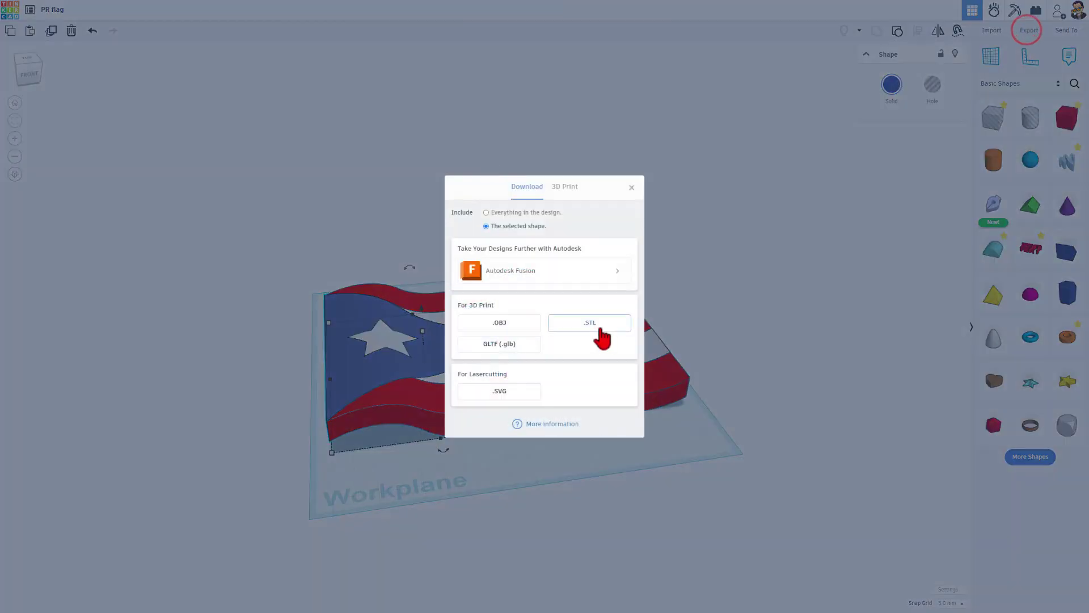
left_click(599, 324)
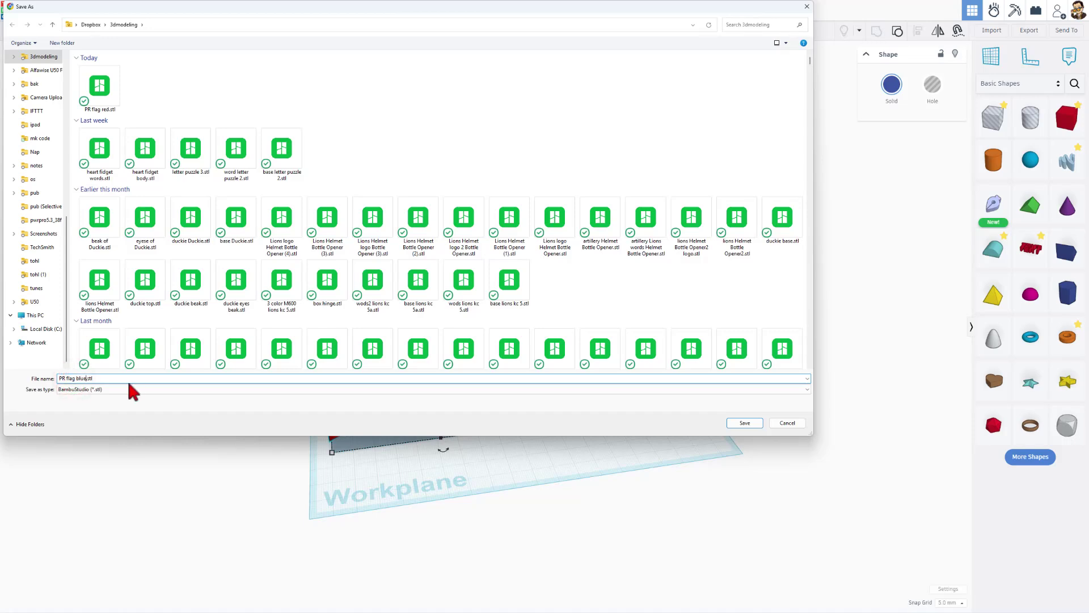
left_click(744, 423)
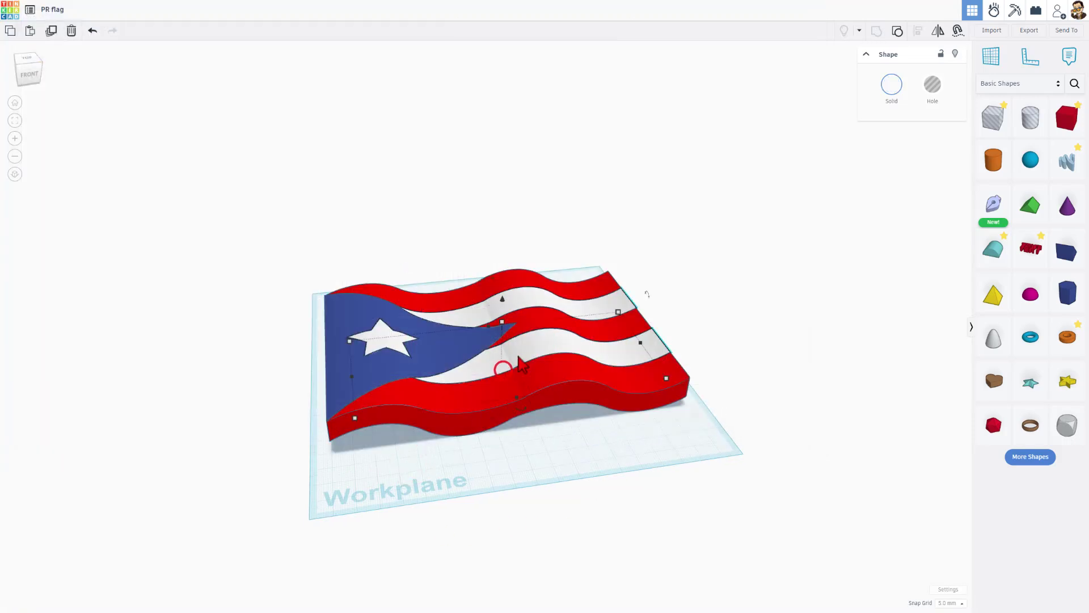
Step: Export the white flag piece as an STL file
left_click(1031, 36)
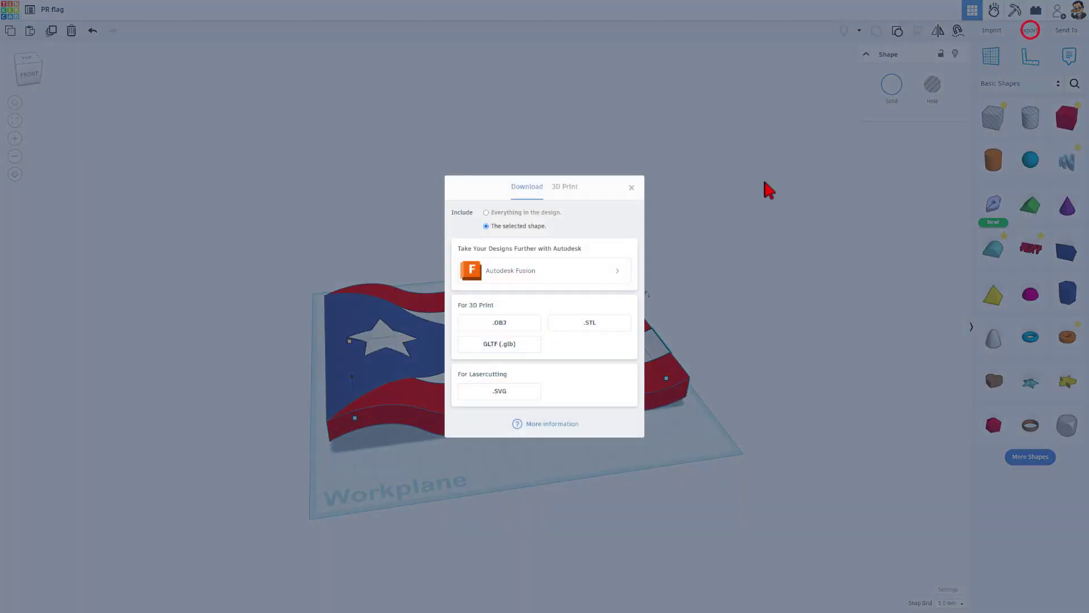
left_click(568, 326)
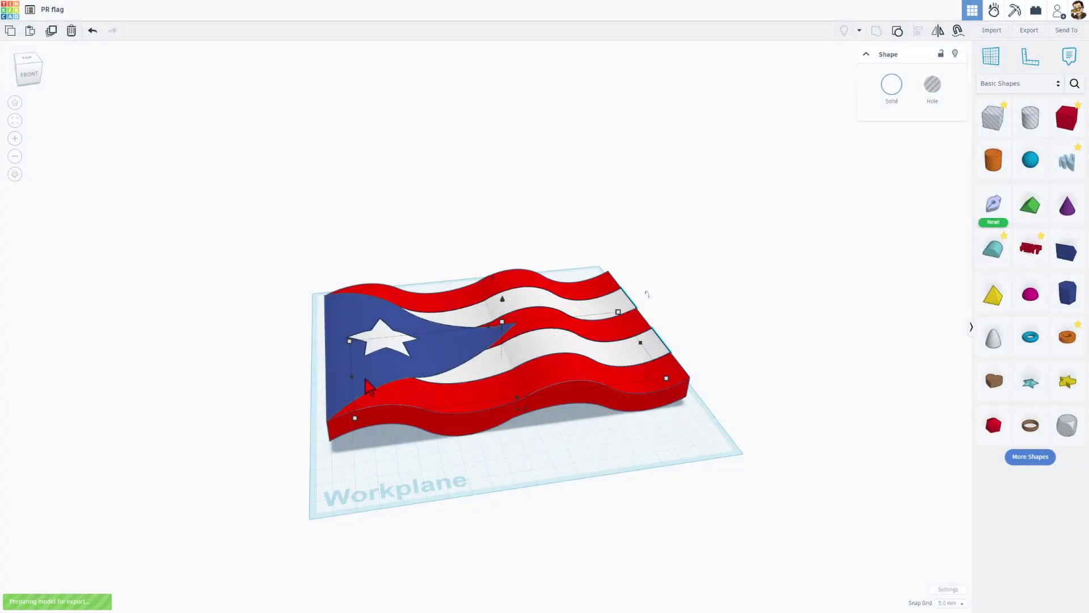
left_click(73, 379)
type("PR flag white.stl")
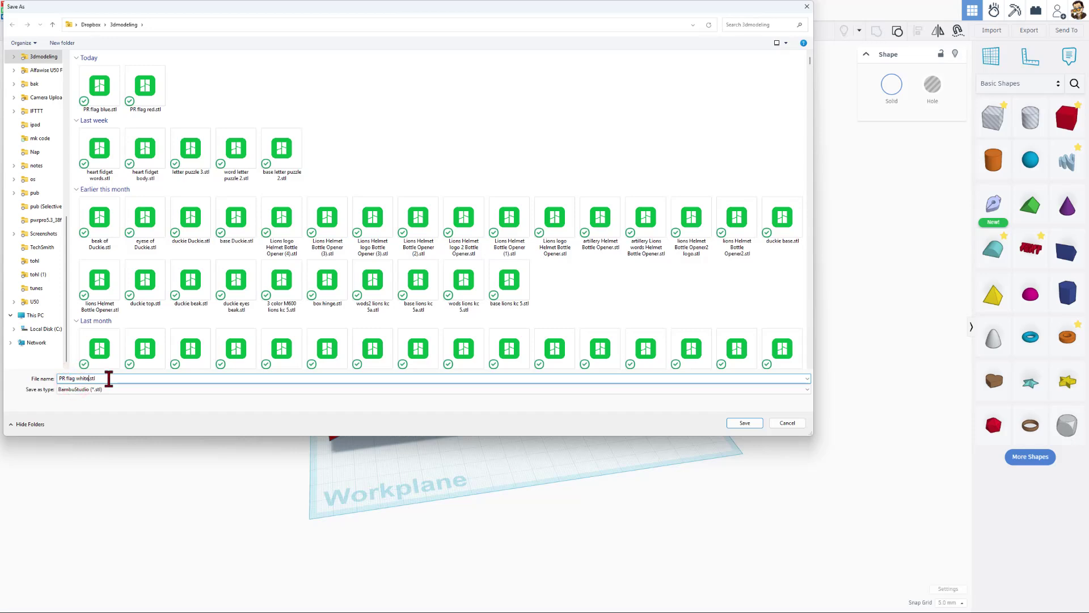
key("Return")
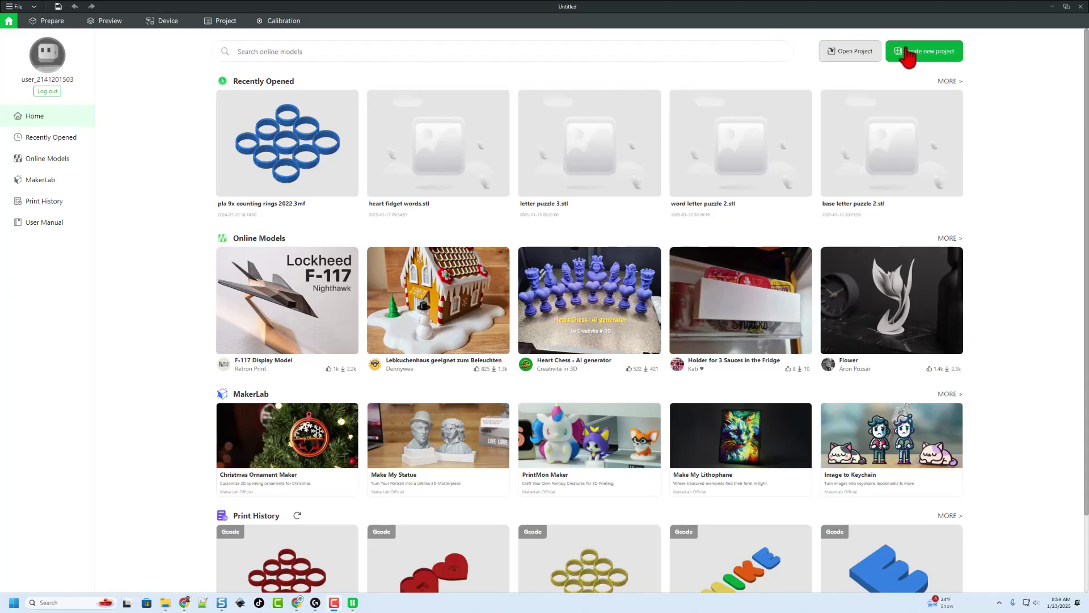
Step: Import the three PR flag STLs in the Prepare view as a single multi-part object
left_click(907, 53)
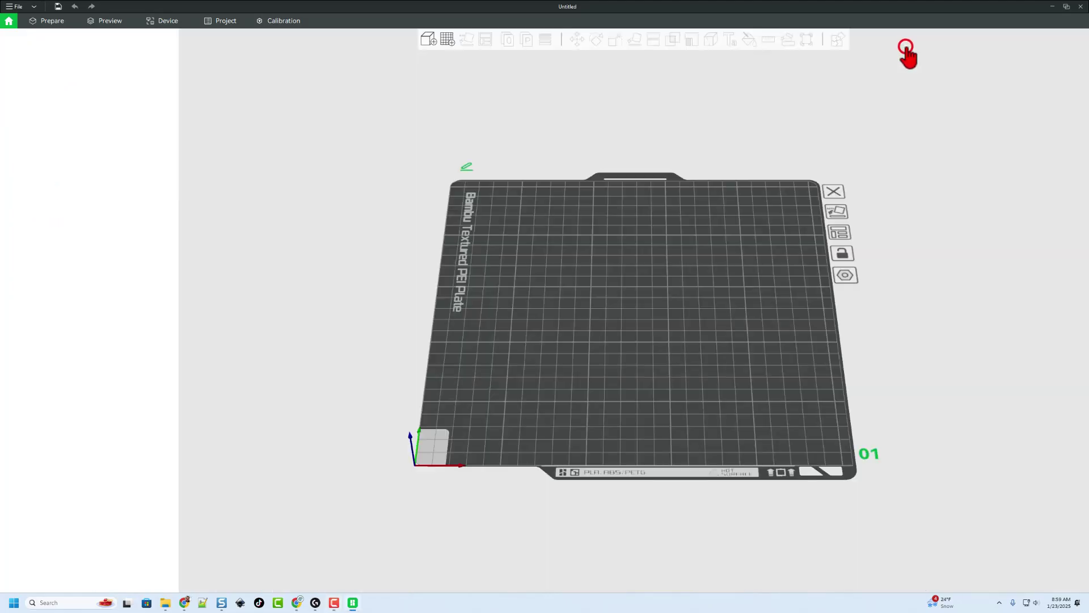
left_click(425, 39)
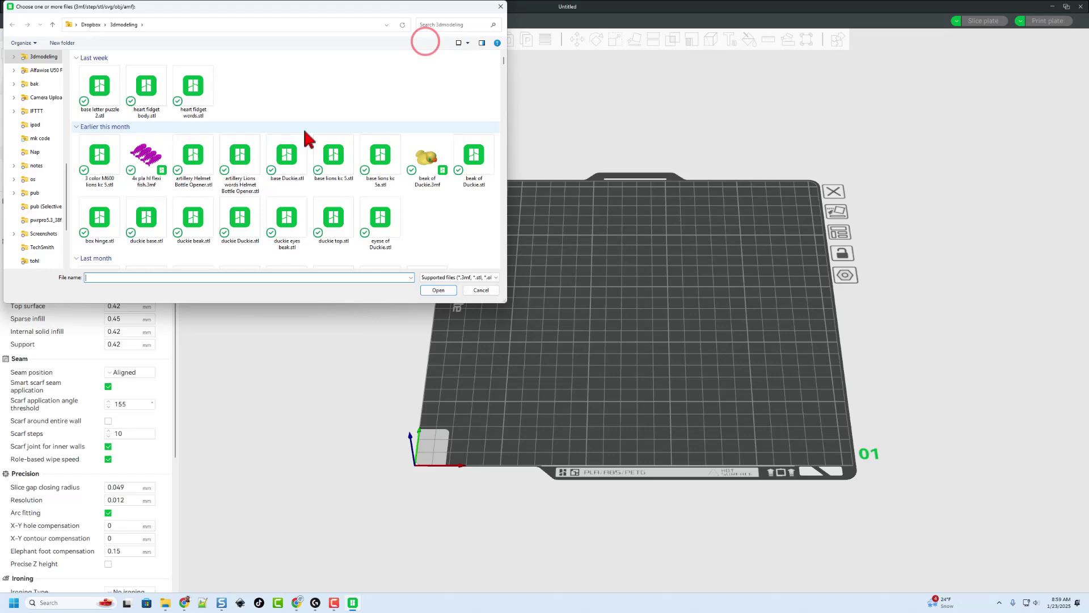
left_click_drag(239, 80, 81, 109)
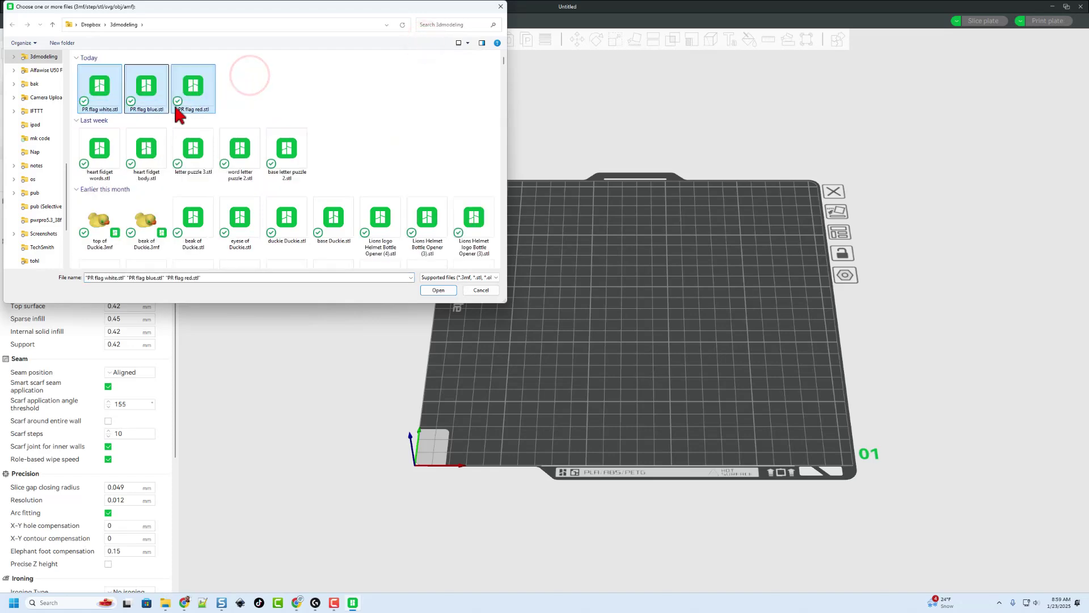
left_click(438, 291)
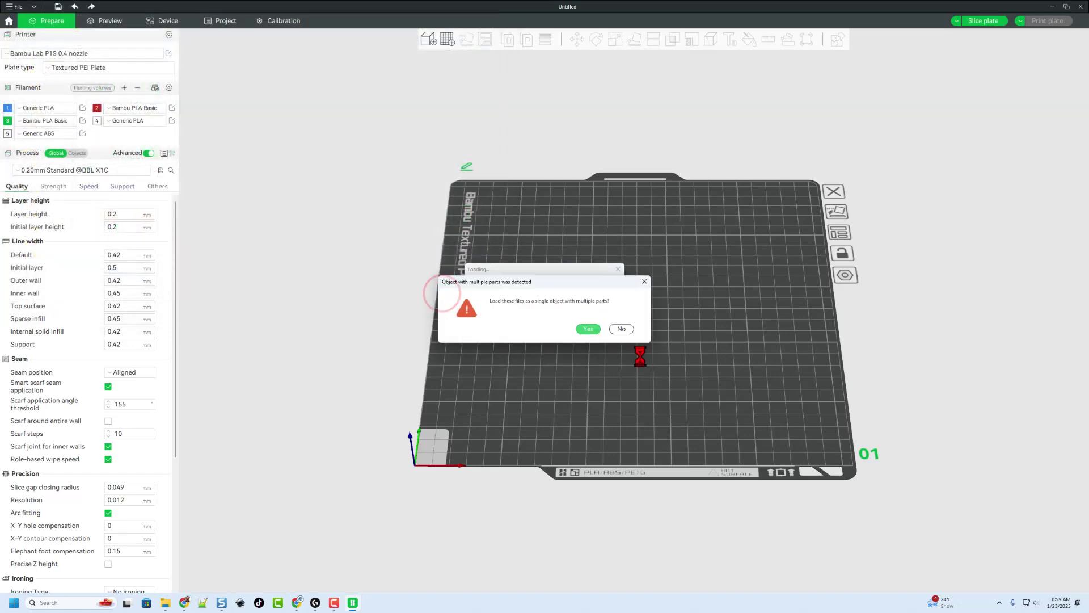
left_click(588, 329)
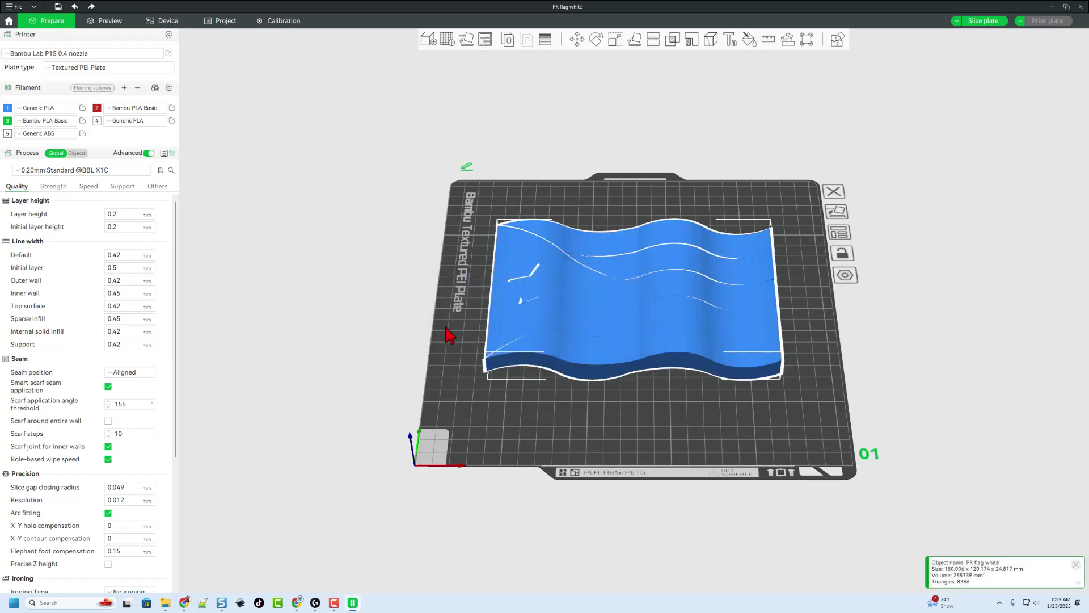
Step: Assign filament 4 to PR flag white.stl and red filament 2 to PR flag red.stl
left_click(75, 154)
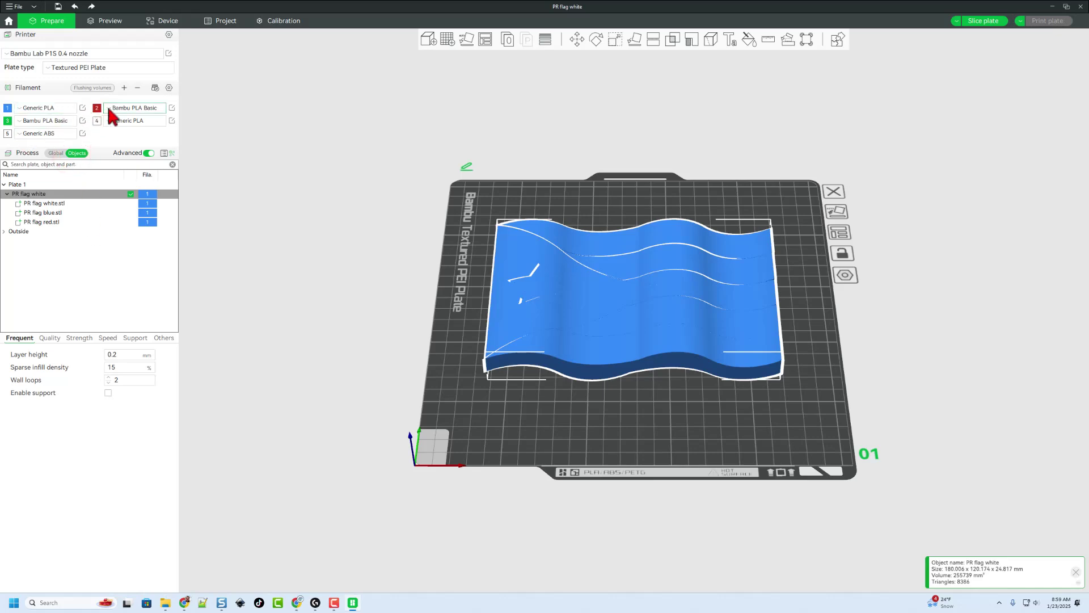
left_click(148, 204)
left_click(149, 206)
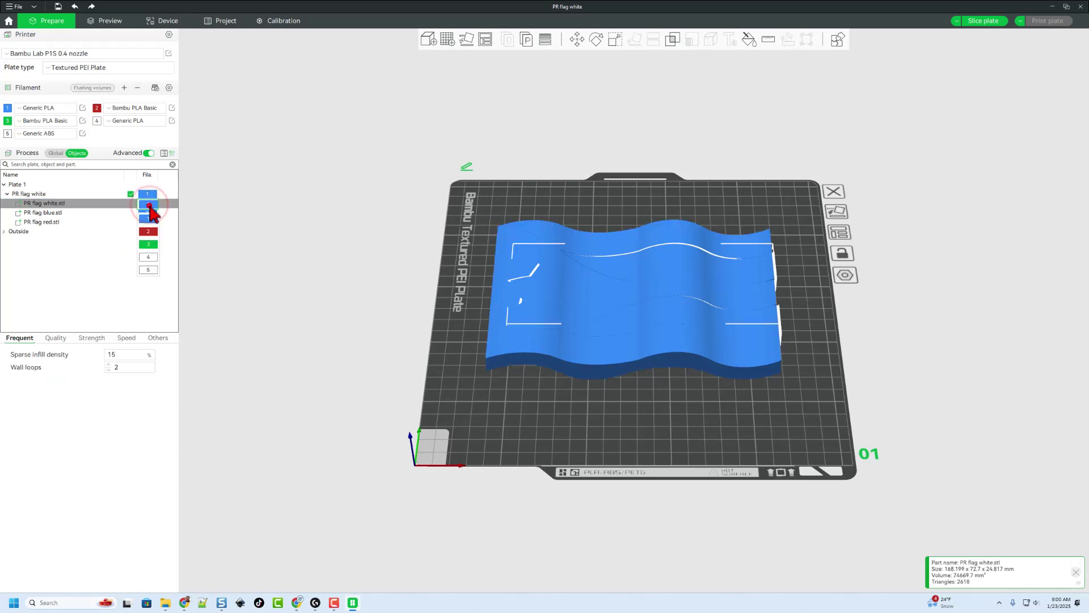
left_click(147, 257)
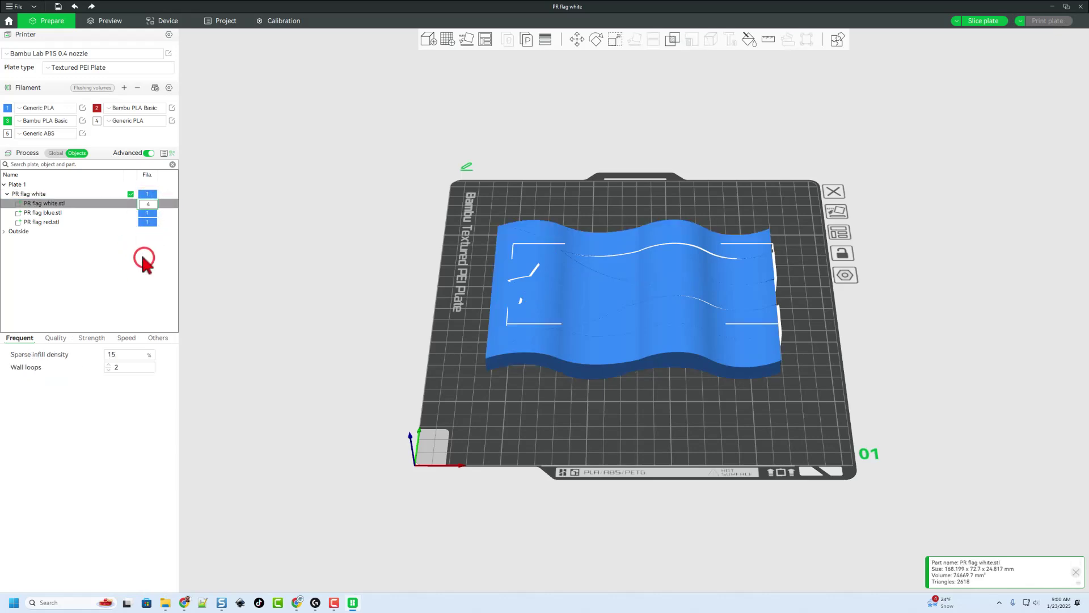
left_click(153, 223)
left_click(153, 221)
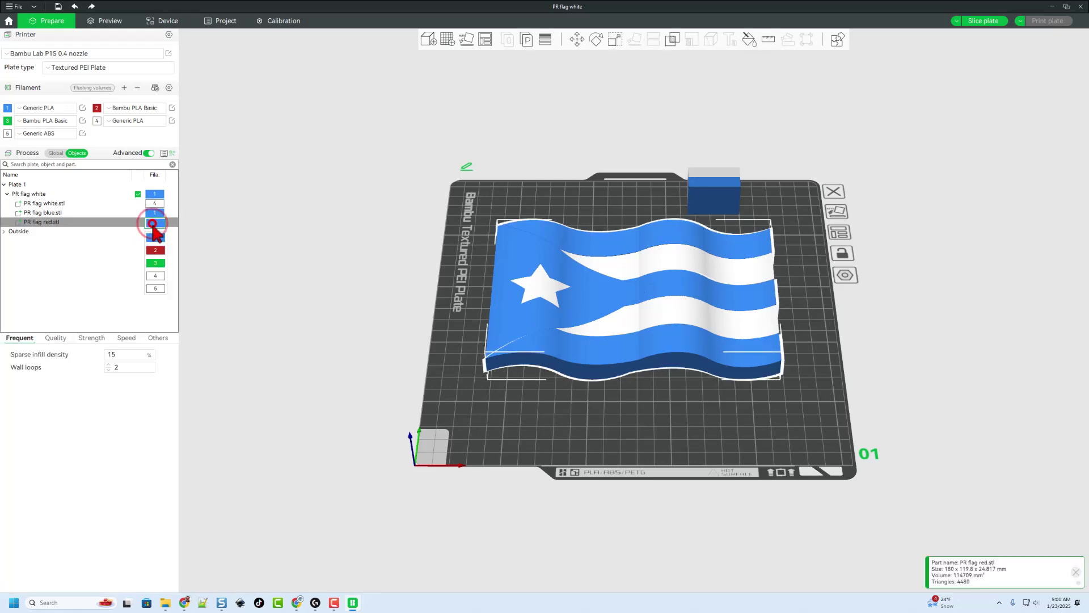
left_click(150, 250)
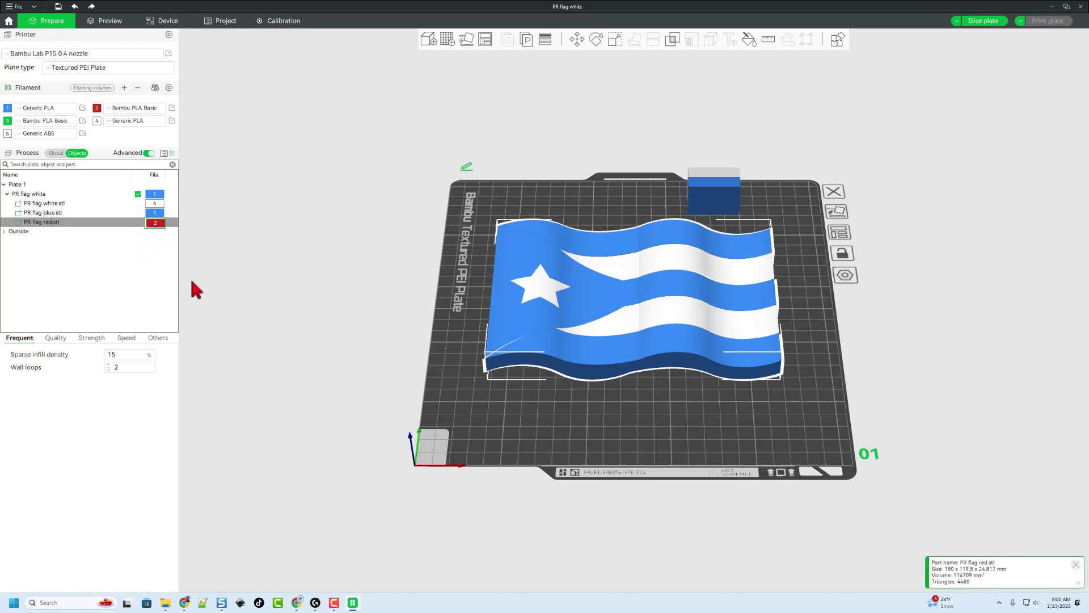
Step: Enable support in the global settings and slice the plate, giving about 12h58m
left_click(53, 153)
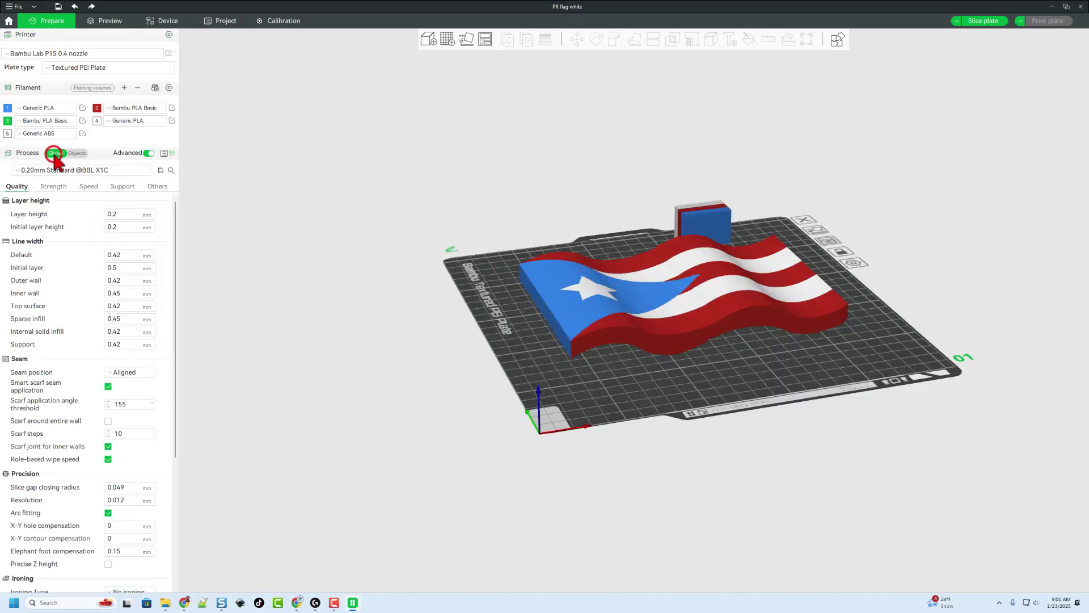
left_click(126, 188)
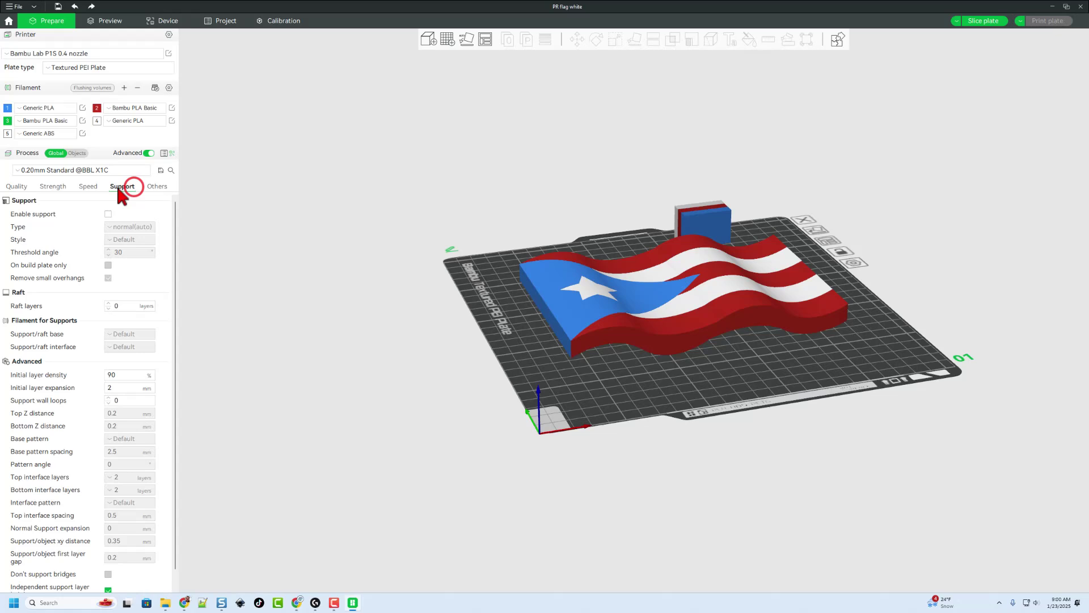
left_click(108, 215)
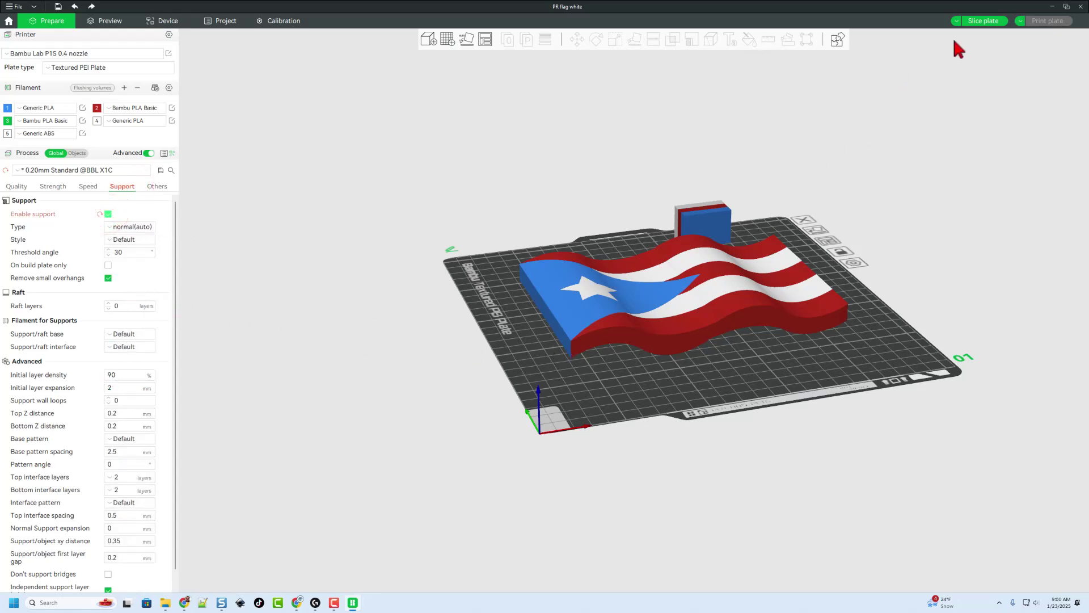
left_click(981, 24)
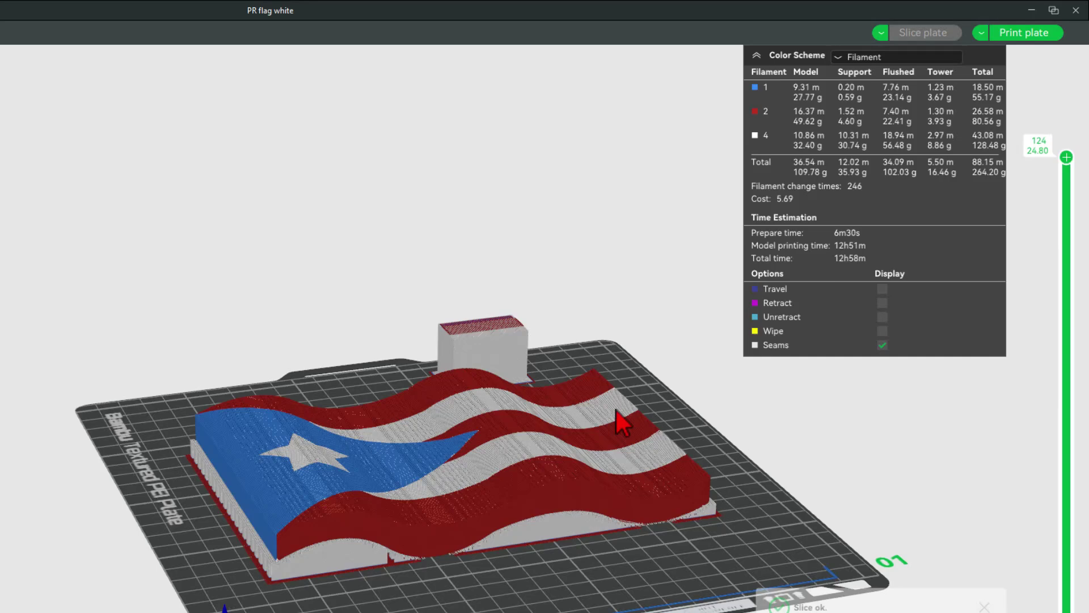
left_click_drag(497, 604, 459, 579)
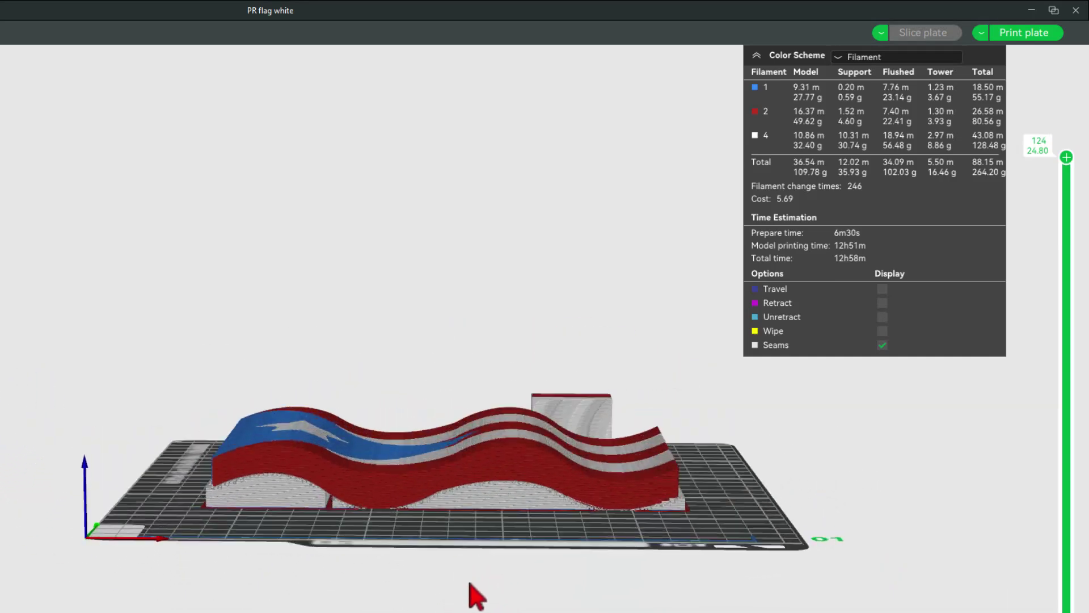
left_click_drag(460, 578, 514, 605)
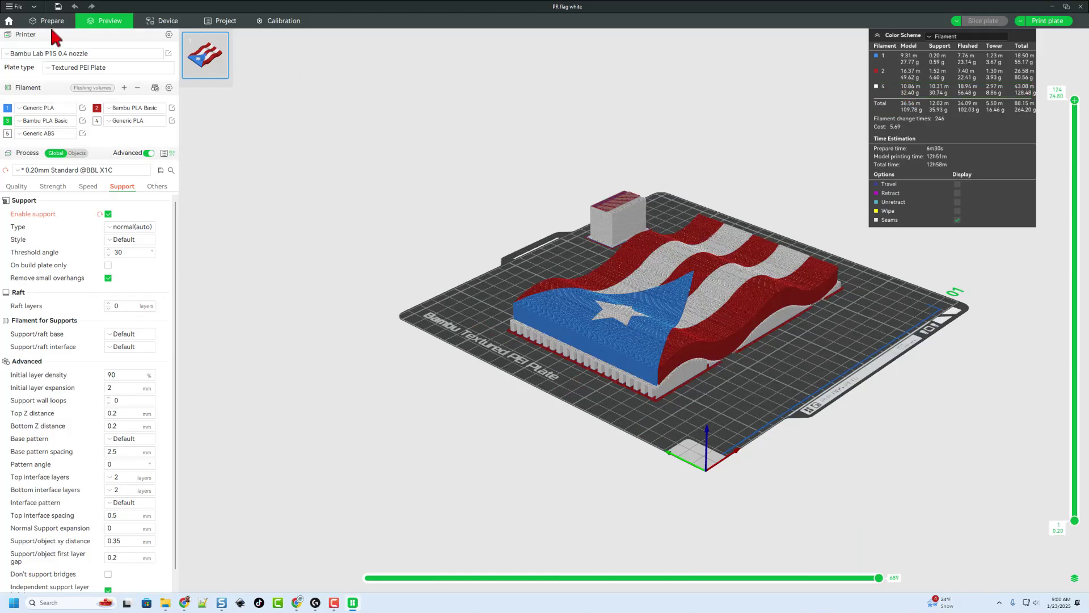
Step: Select the flag in Prepare and rotate it to stand upright on the plate
left_click(50, 21)
left_click_drag(399, 275, 521, 271)
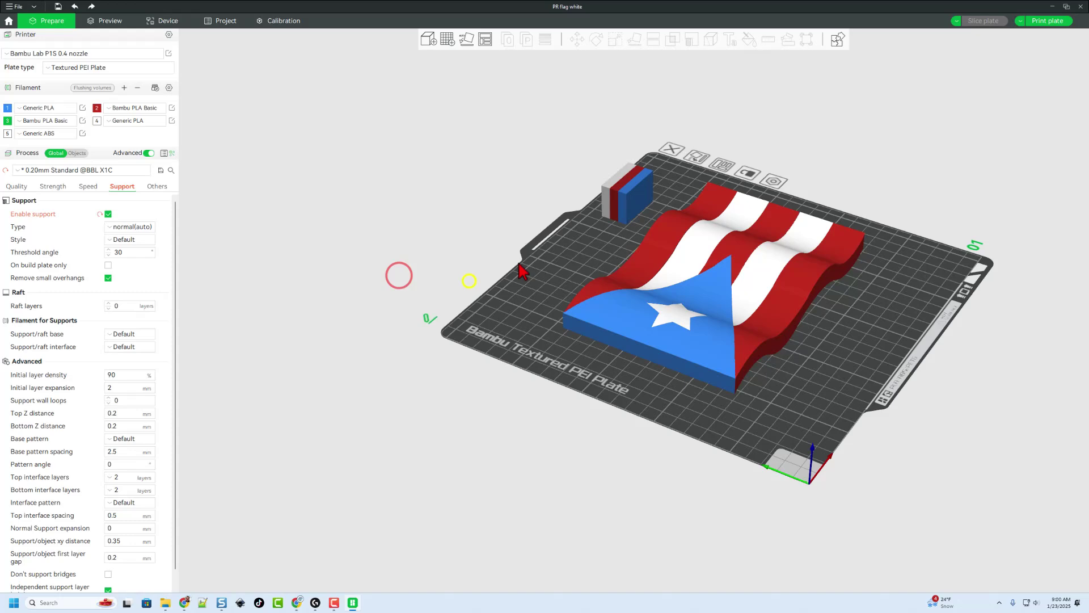
left_click(664, 281)
left_click_drag(766, 409, 578, 51)
left_click(595, 39)
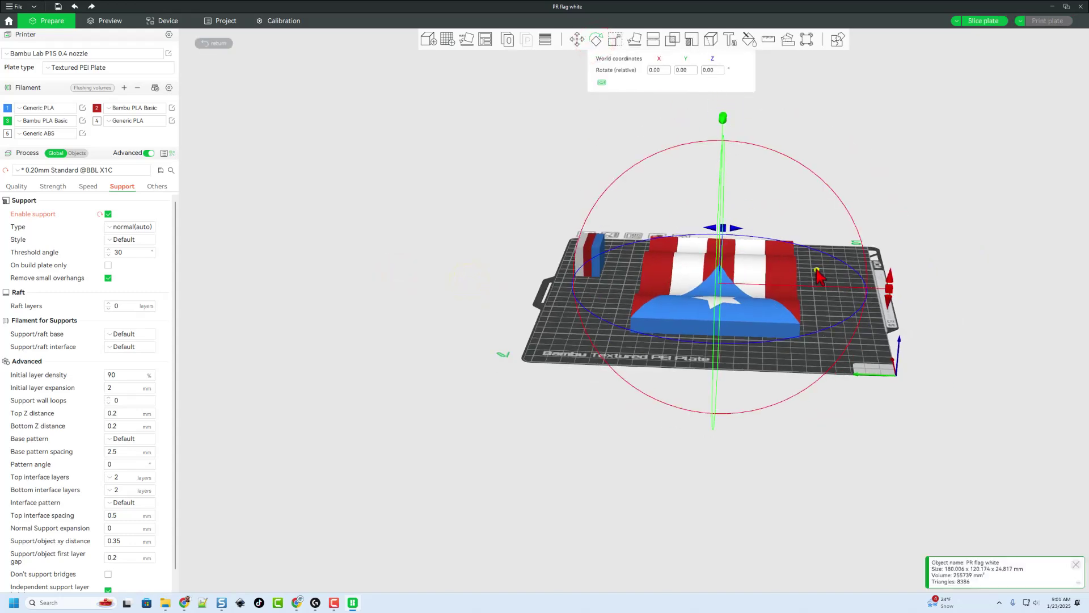
mouse_move(877, 291)
left_mouse_down()
mouse_move(816, 270)
mouse_move(891, 277)
left_mouse_up()
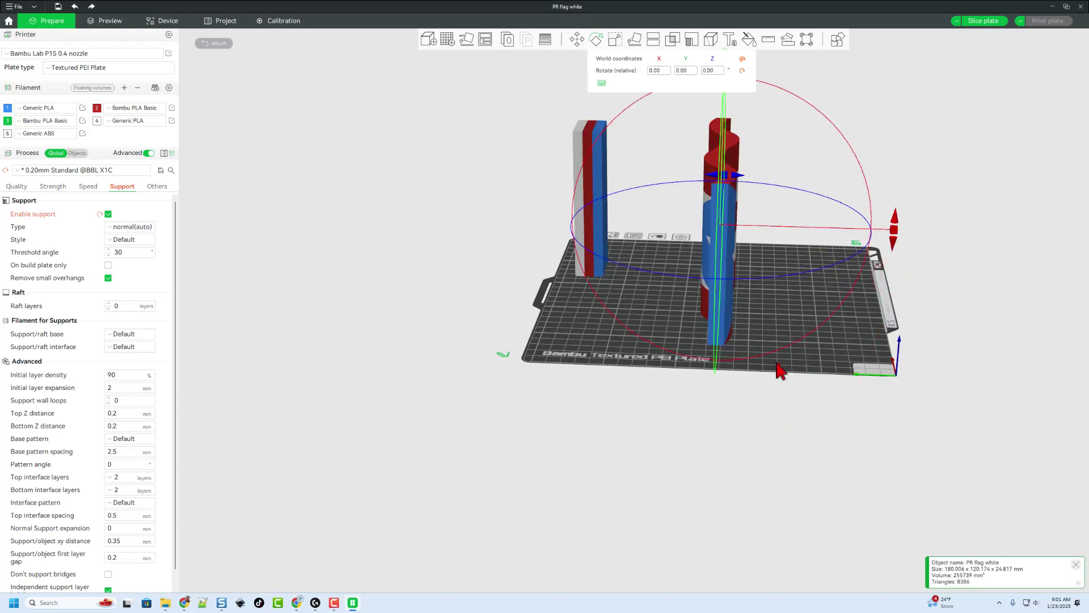
Step: Slice the upright flag (about 1d6h estimate), then rotate it 90° back flat
left_click_drag(779, 370, 652, 294)
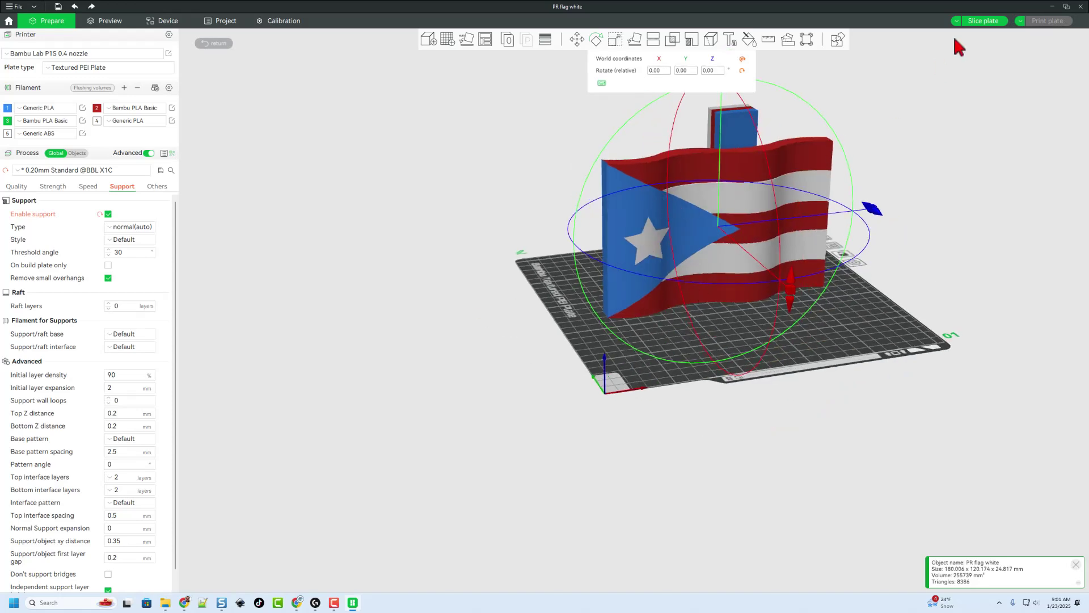
left_click(983, 21)
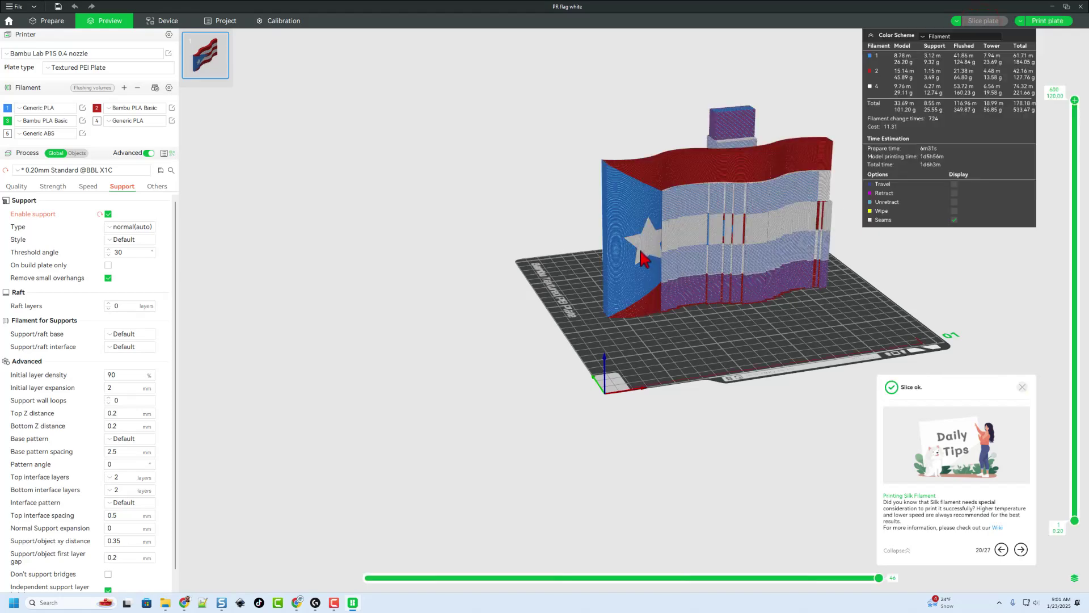
scroll(851, 199, "up", 2)
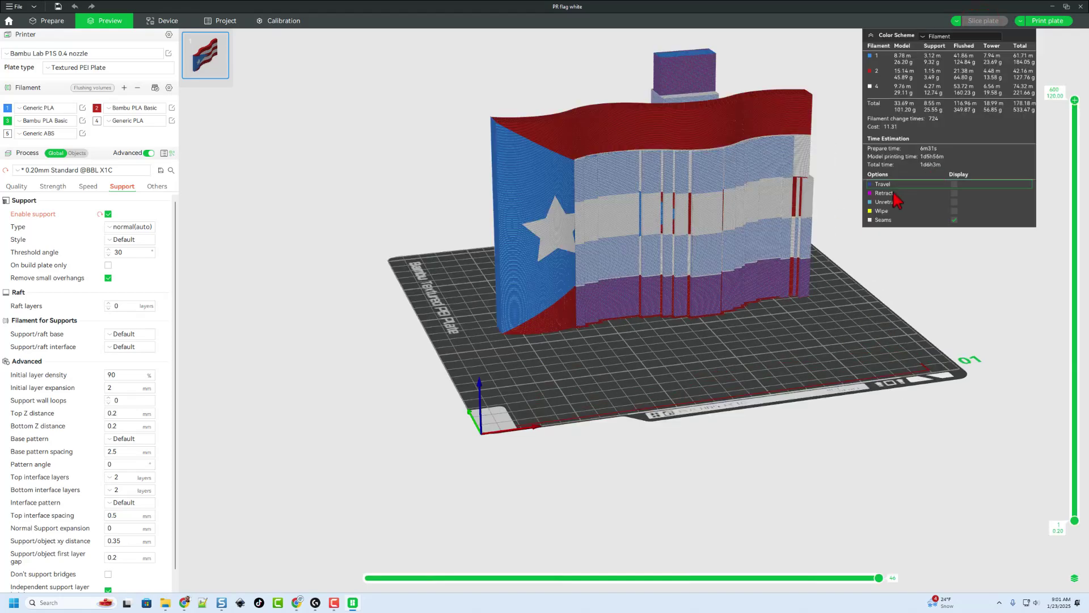
mouse_move(821, 321)
left_mouse_down()
mouse_move(831, 325)
mouse_move(726, 147)
left_mouse_up()
left_click(52, 20)
left_click(596, 39)
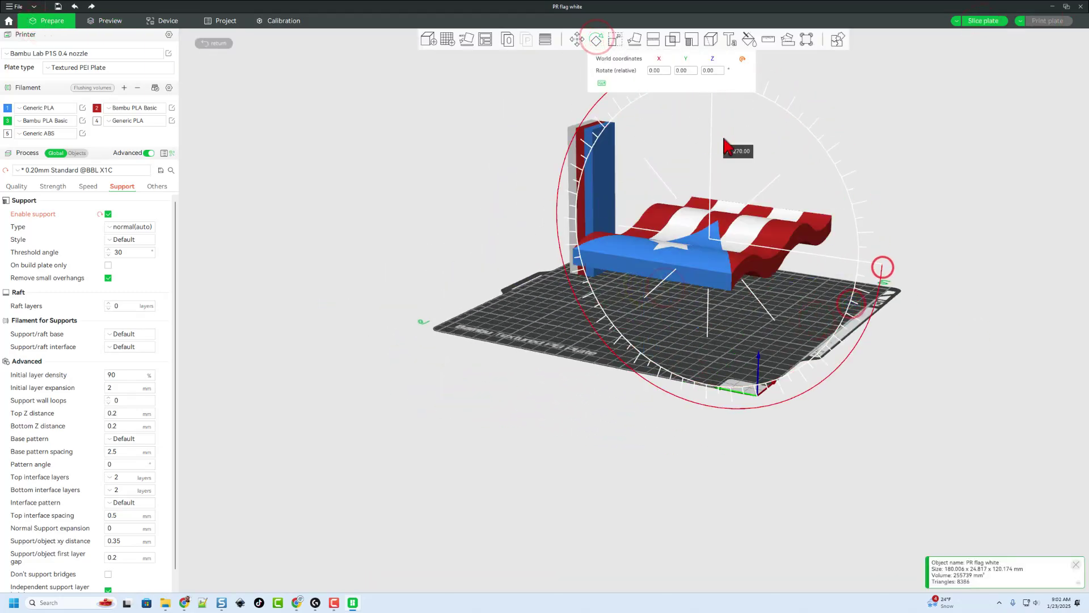
Step: Re-slice the flat flag from top view and inspect the roughly 12h58m Preview
key("1")
left_click(978, 100)
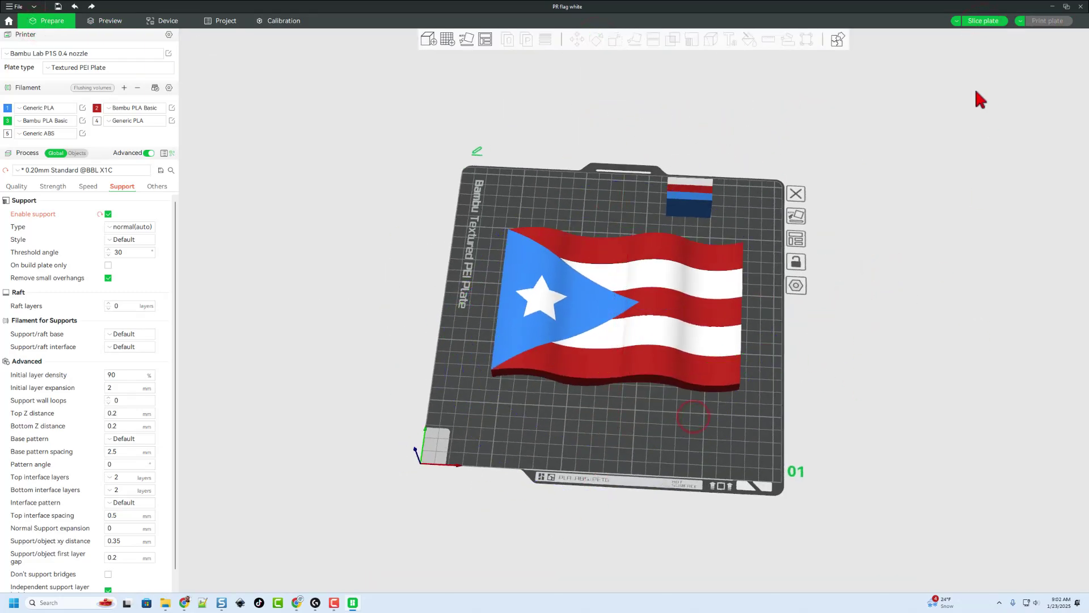
left_click(983, 29)
left_click(979, 21)
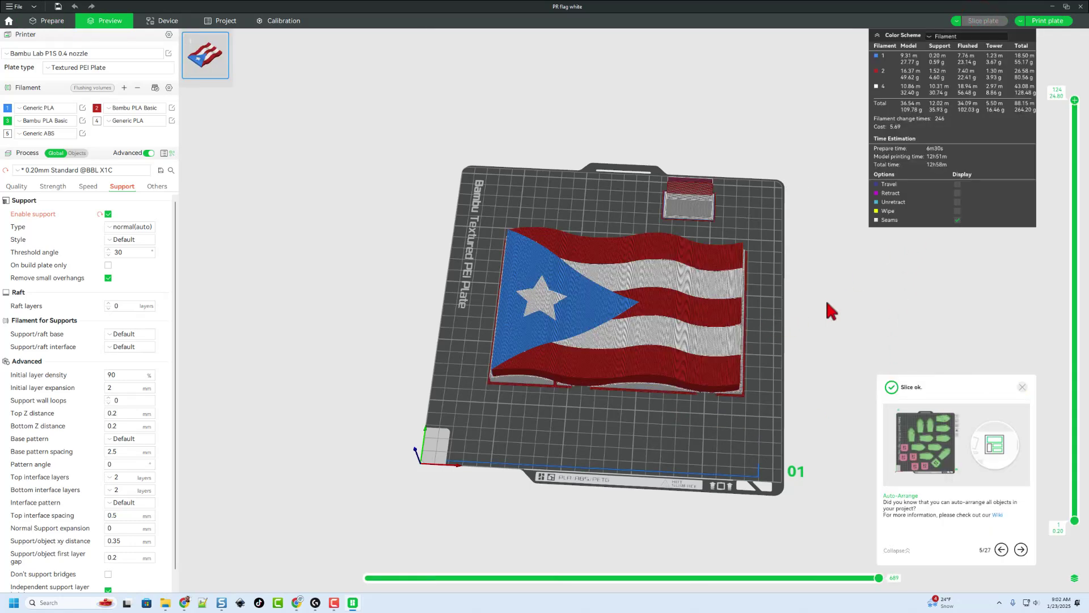
mouse_move(721, 485)
left_mouse_down()
mouse_move(736, 462)
mouse_move(710, 475)
mouse_move(719, 467)
left_mouse_up()
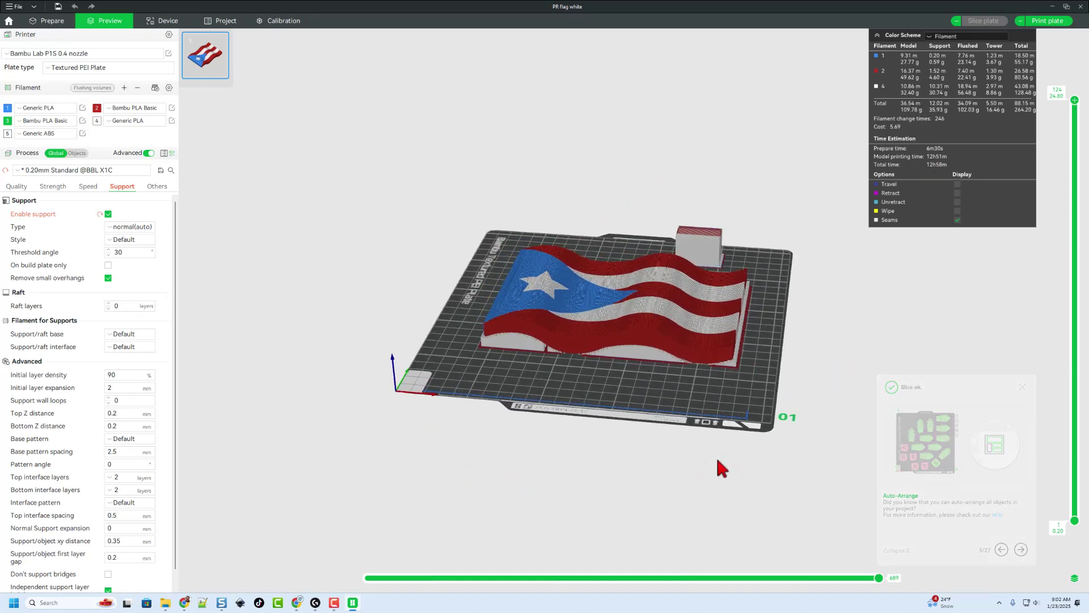